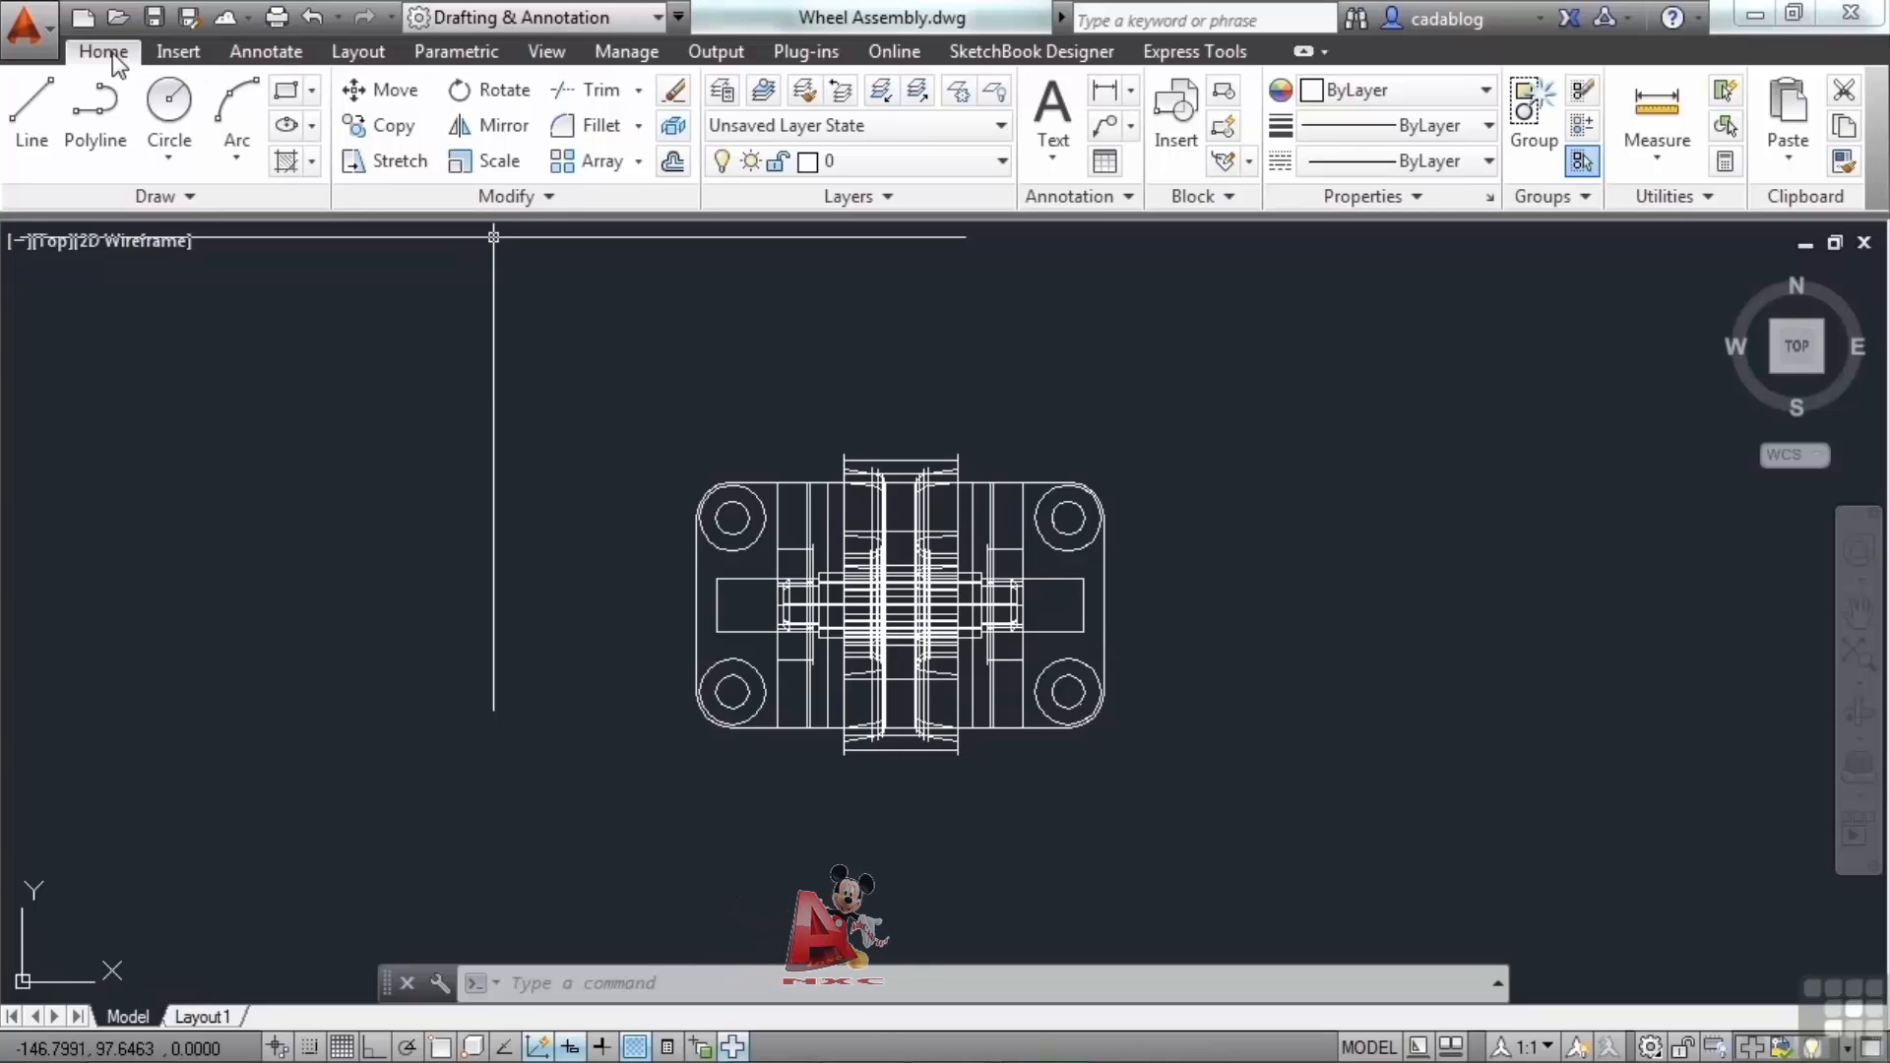
Browse the ribbon's Annotate and Layout tabs, returning to the Home tab.
{"action": "left_click", "coordinate": [177, 59]}
{"action": "left_click", "coordinate": [258, 54]}
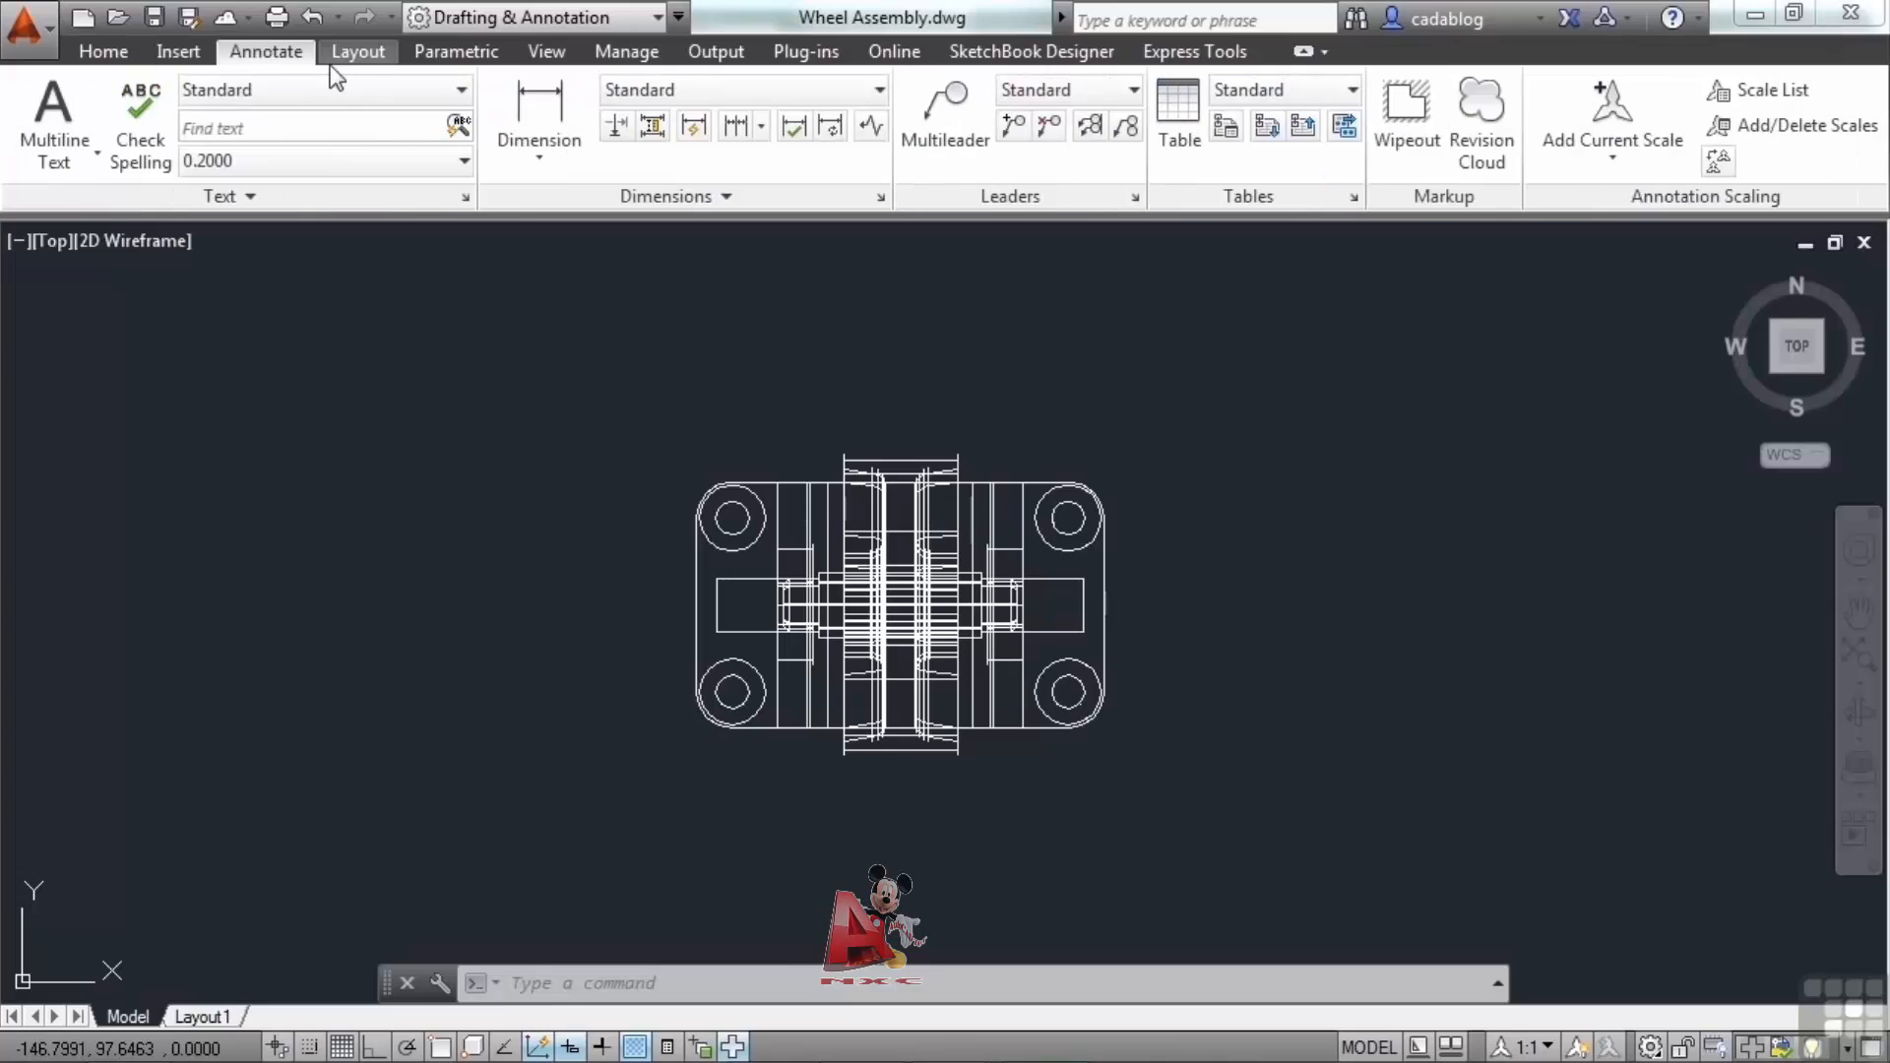
{"action": "left_click", "coordinate": [357, 59]}
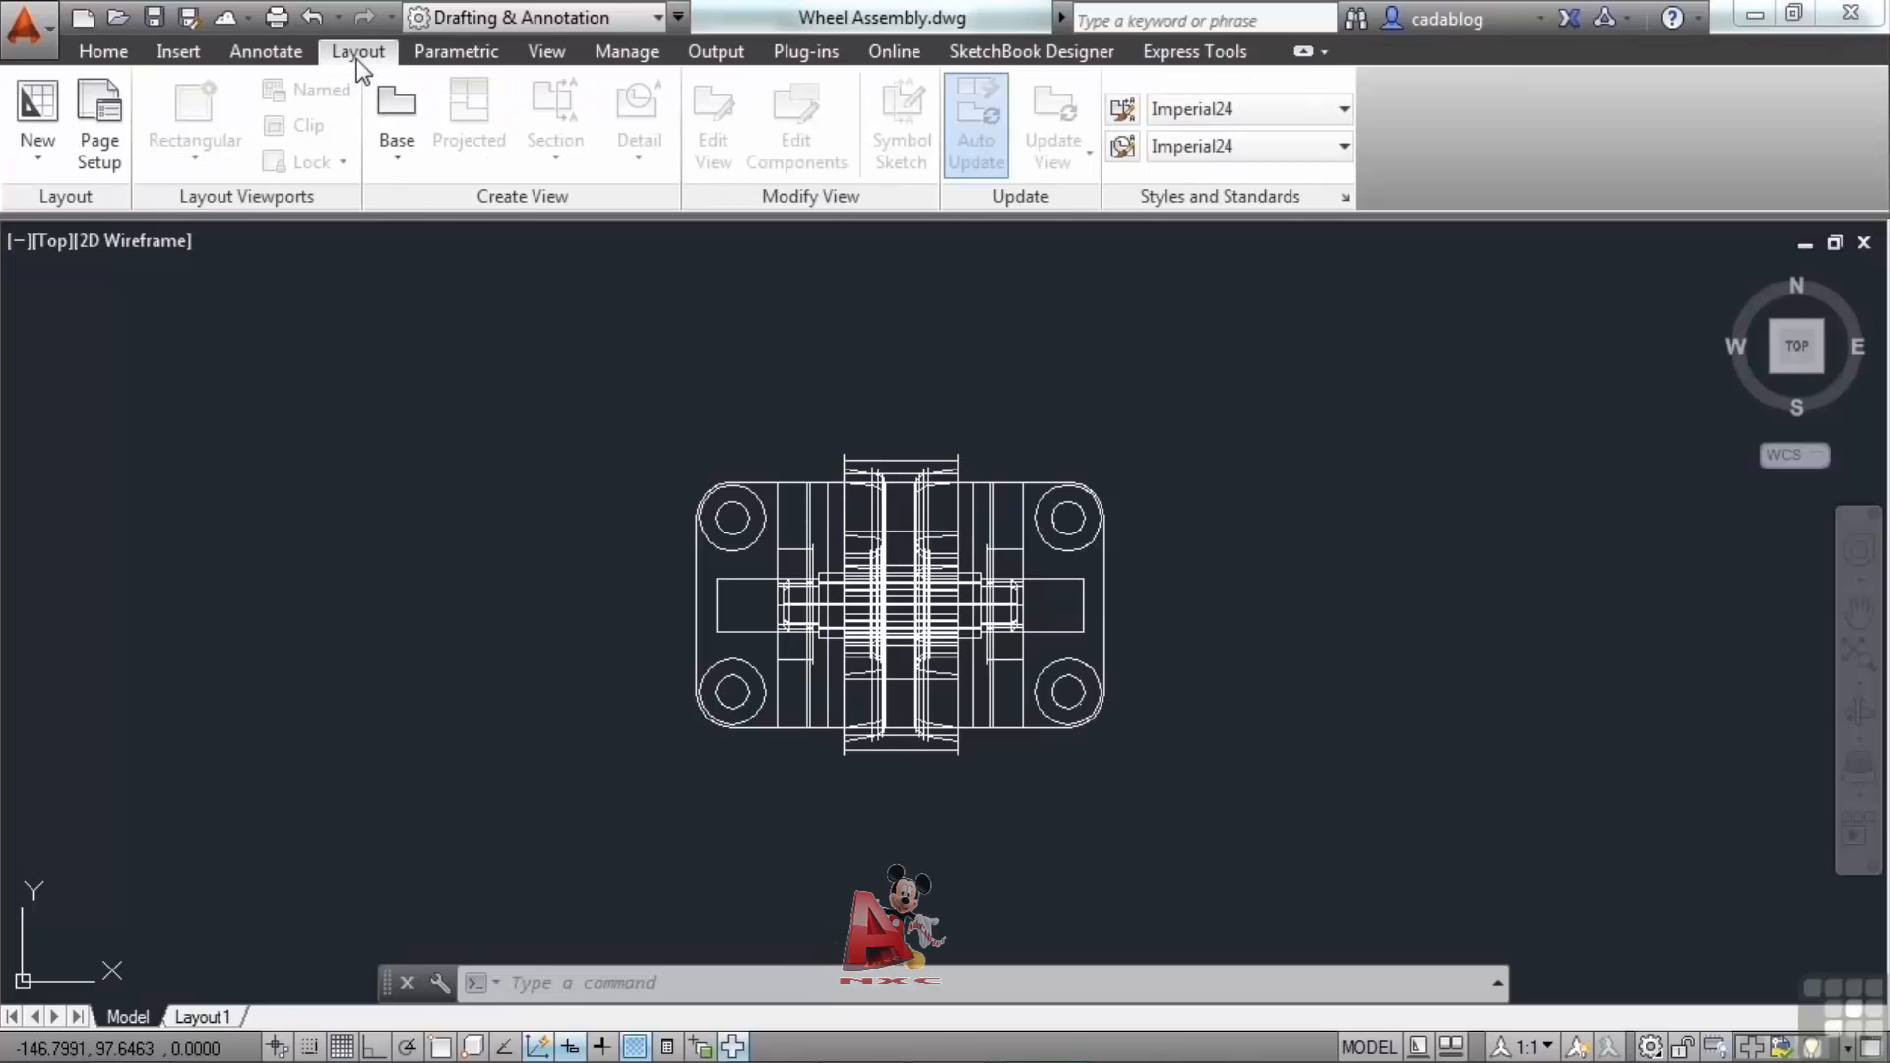
{"action": "left_click", "coordinate": [102, 56]}
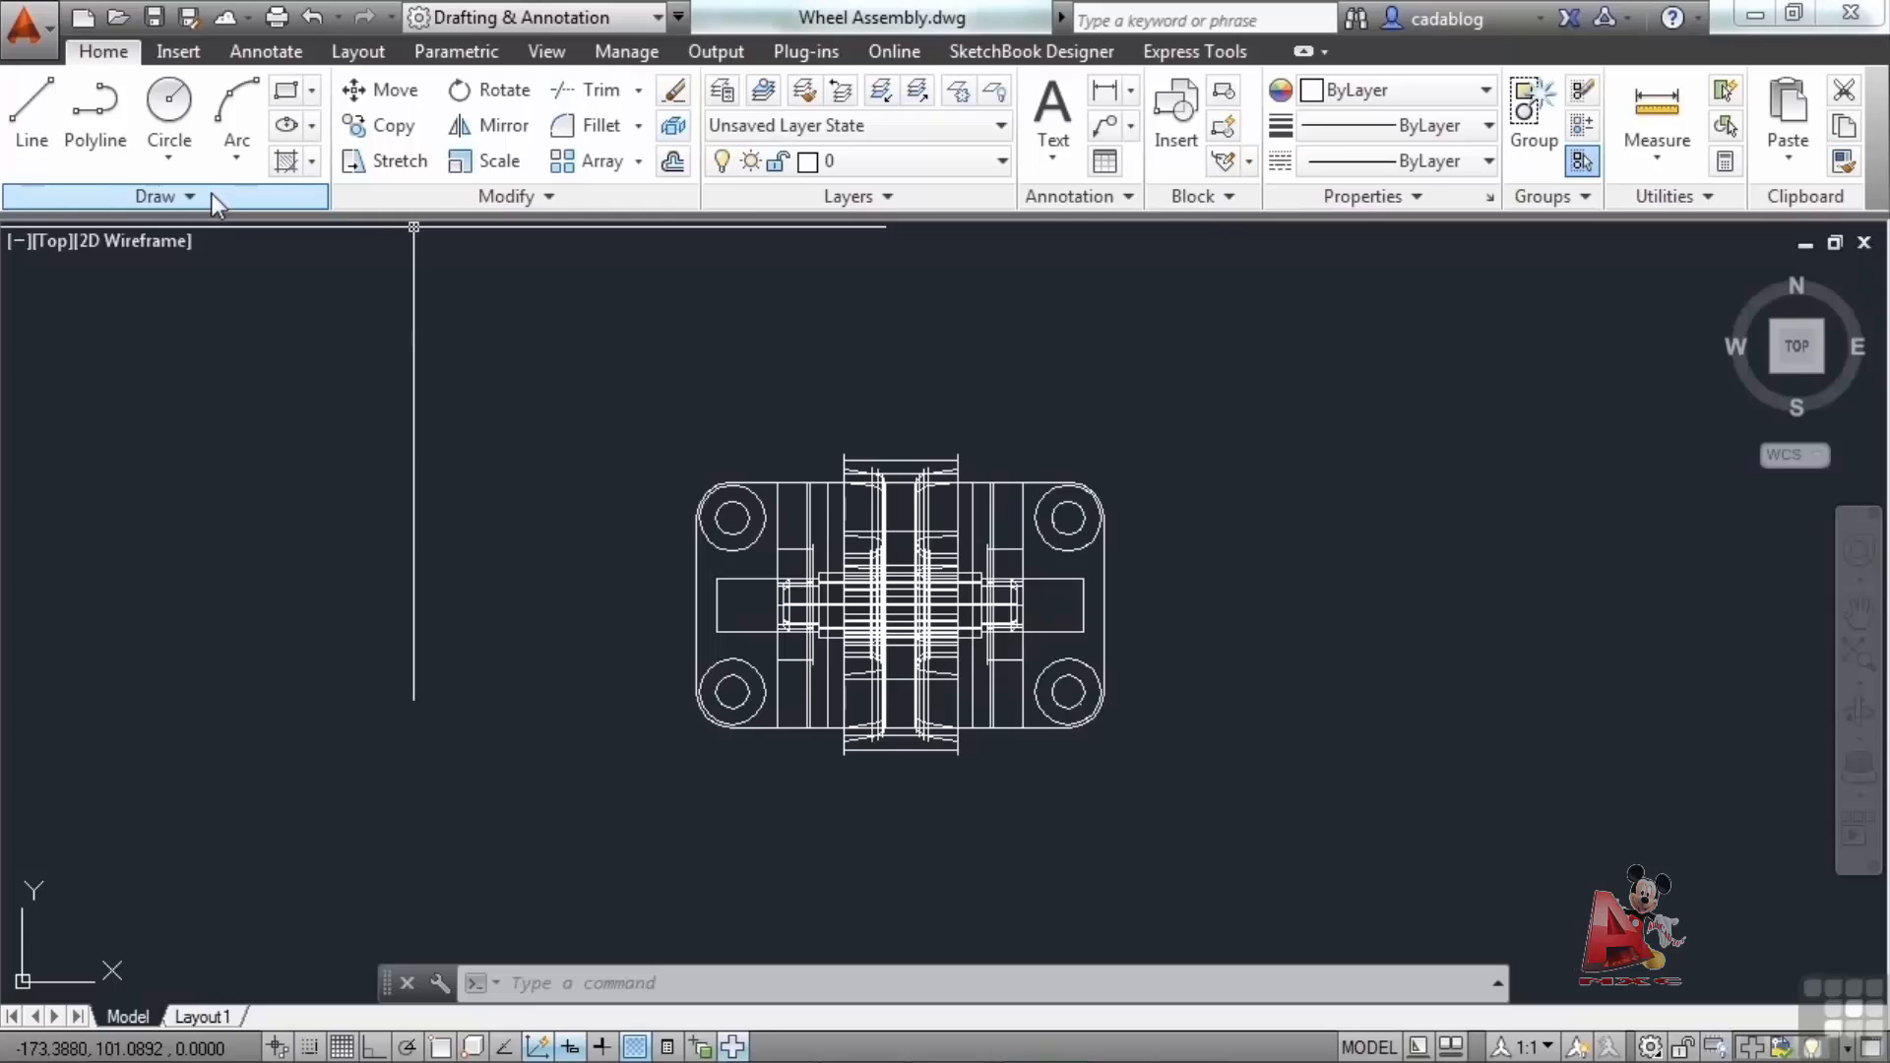
Open the Circle and Arc drop-down lists to examine their drawing methods.
{"action": "left_click", "coordinate": [162, 150]}
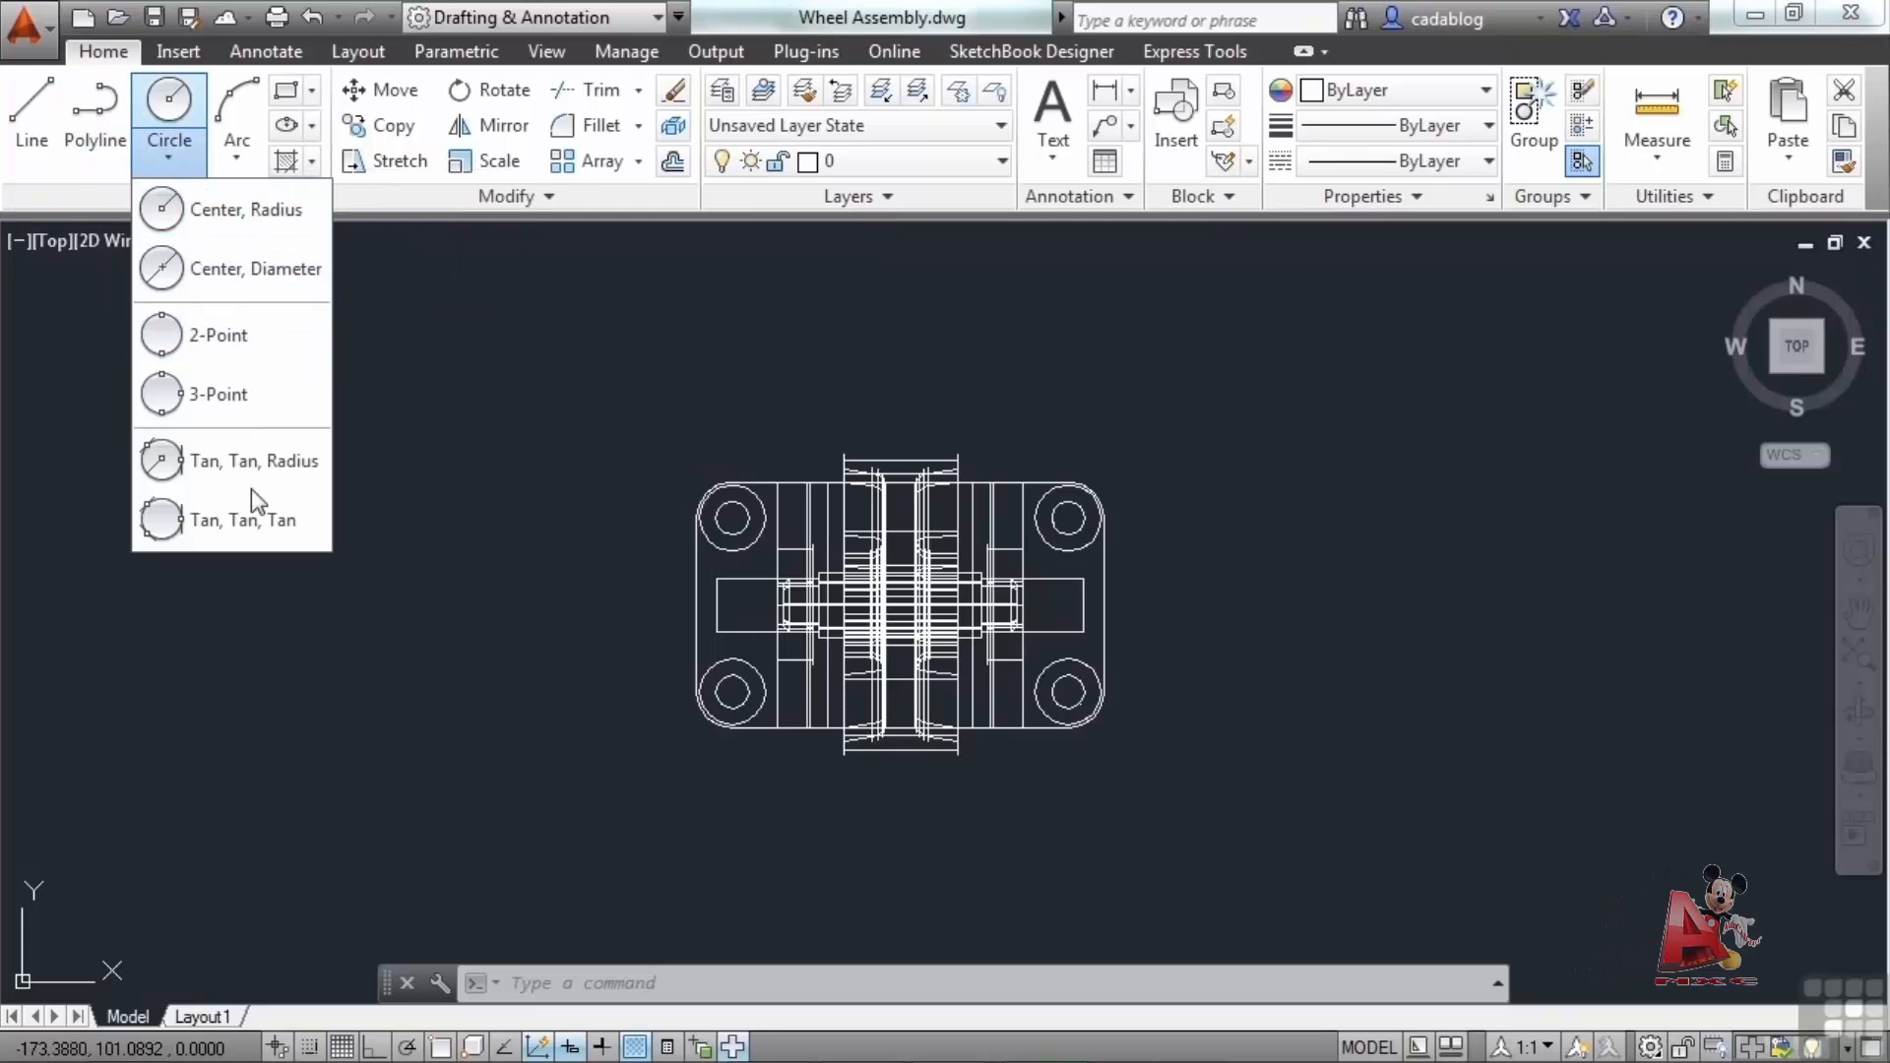
{"action": "left_click", "coordinate": [246, 164]}
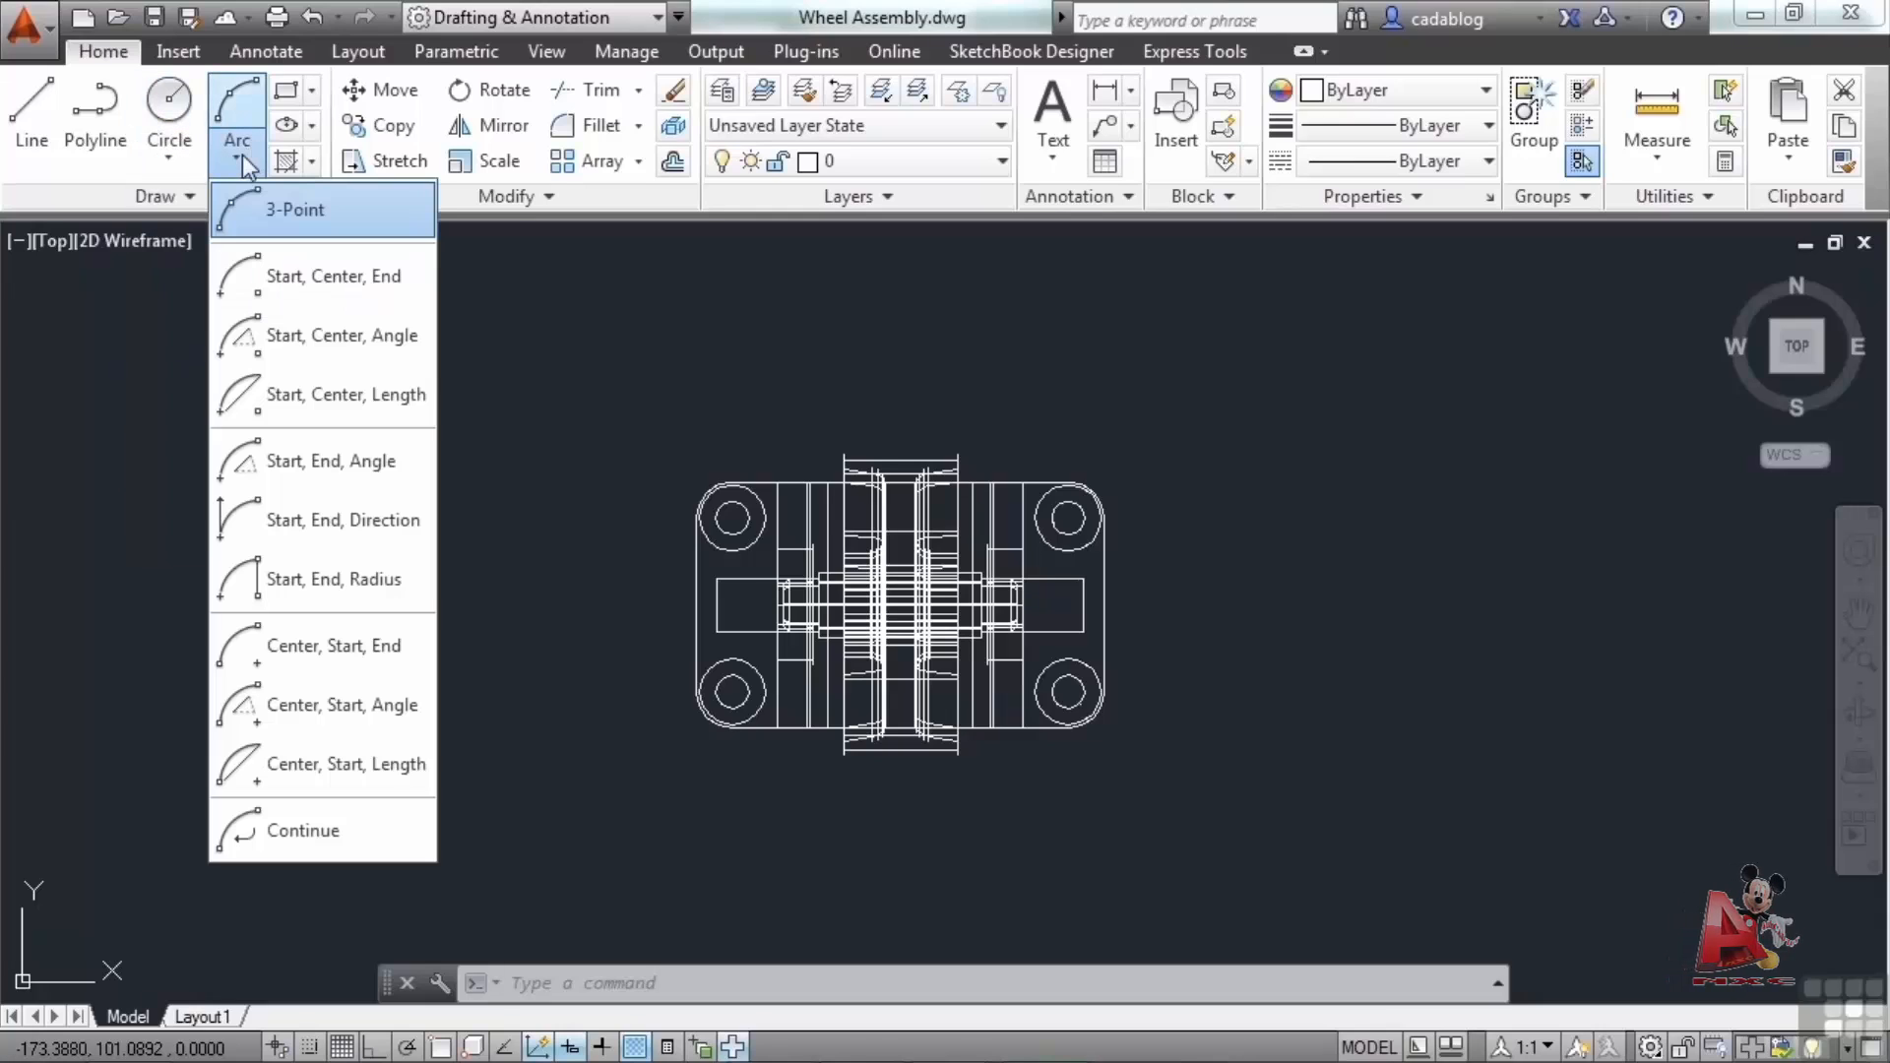
{"action": "left_click", "coordinate": [159, 199]}
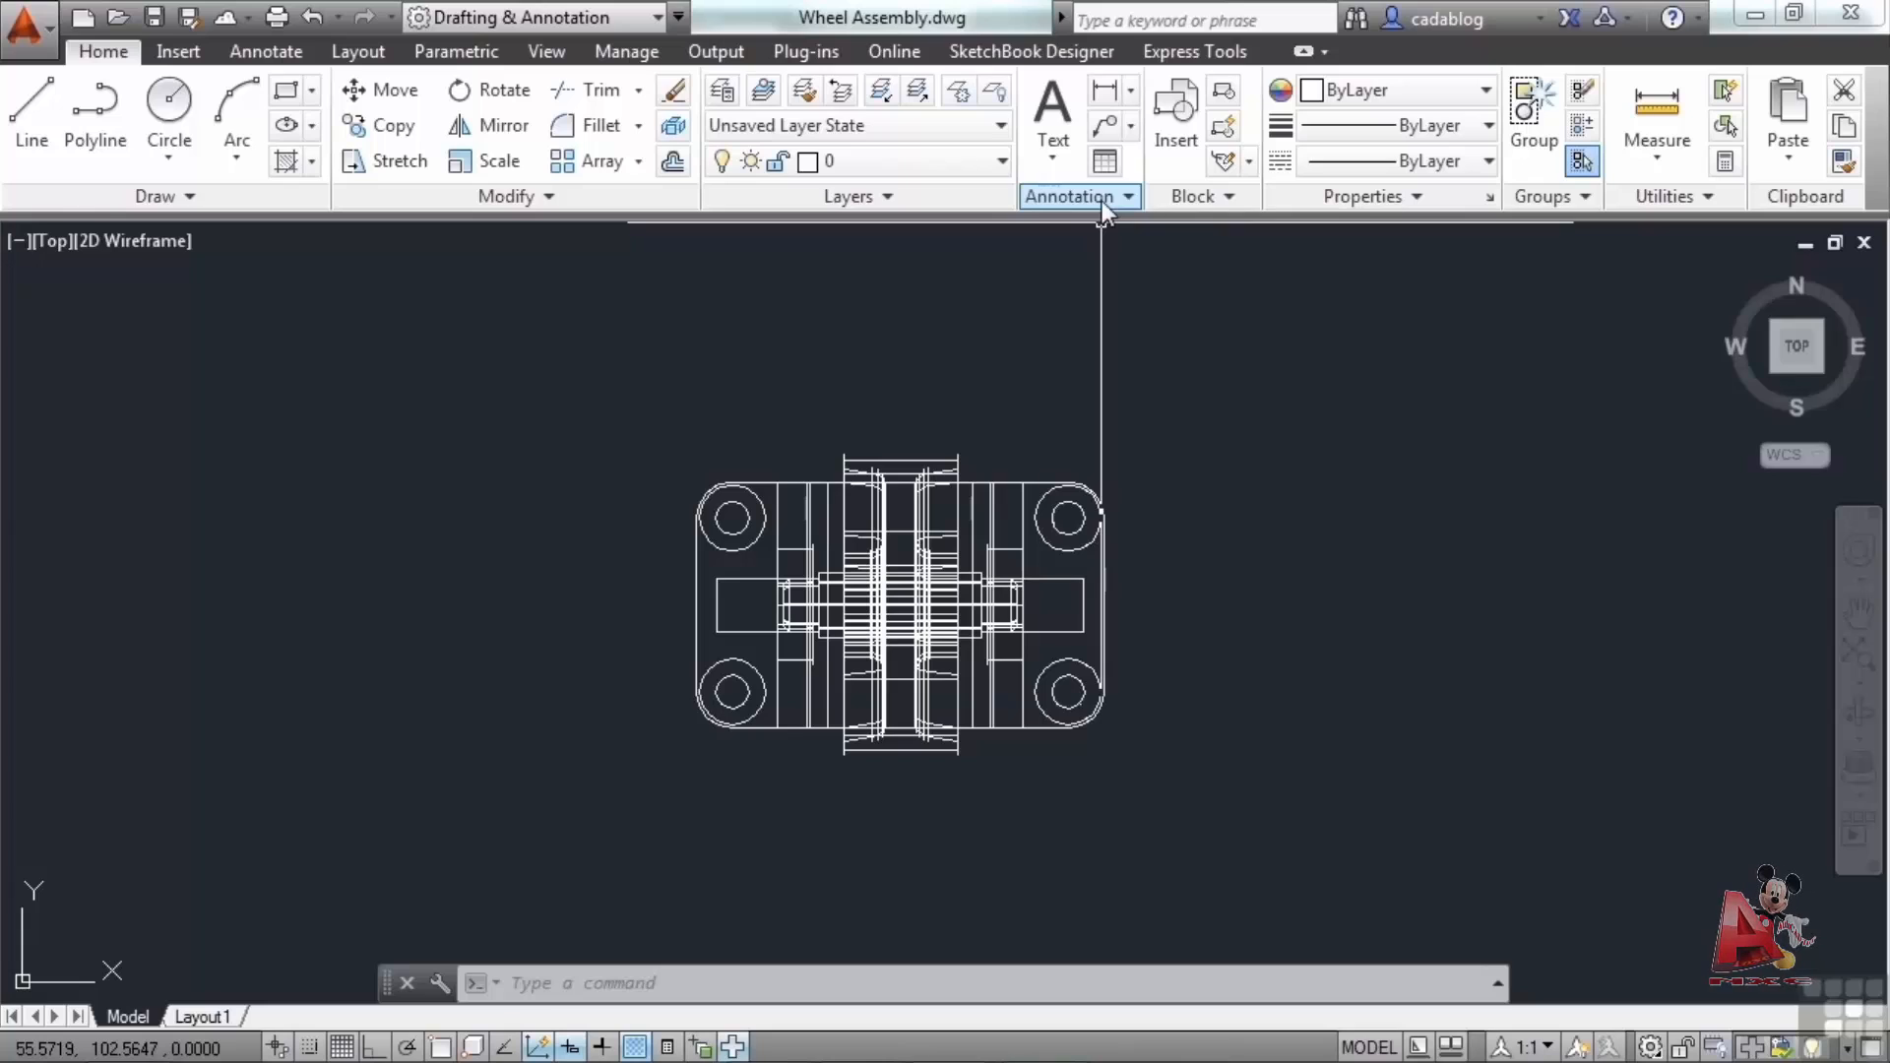
Examine the Text and Dimension drop-down options in the Annotation panel.
{"action": "left_click", "coordinate": [1063, 161]}
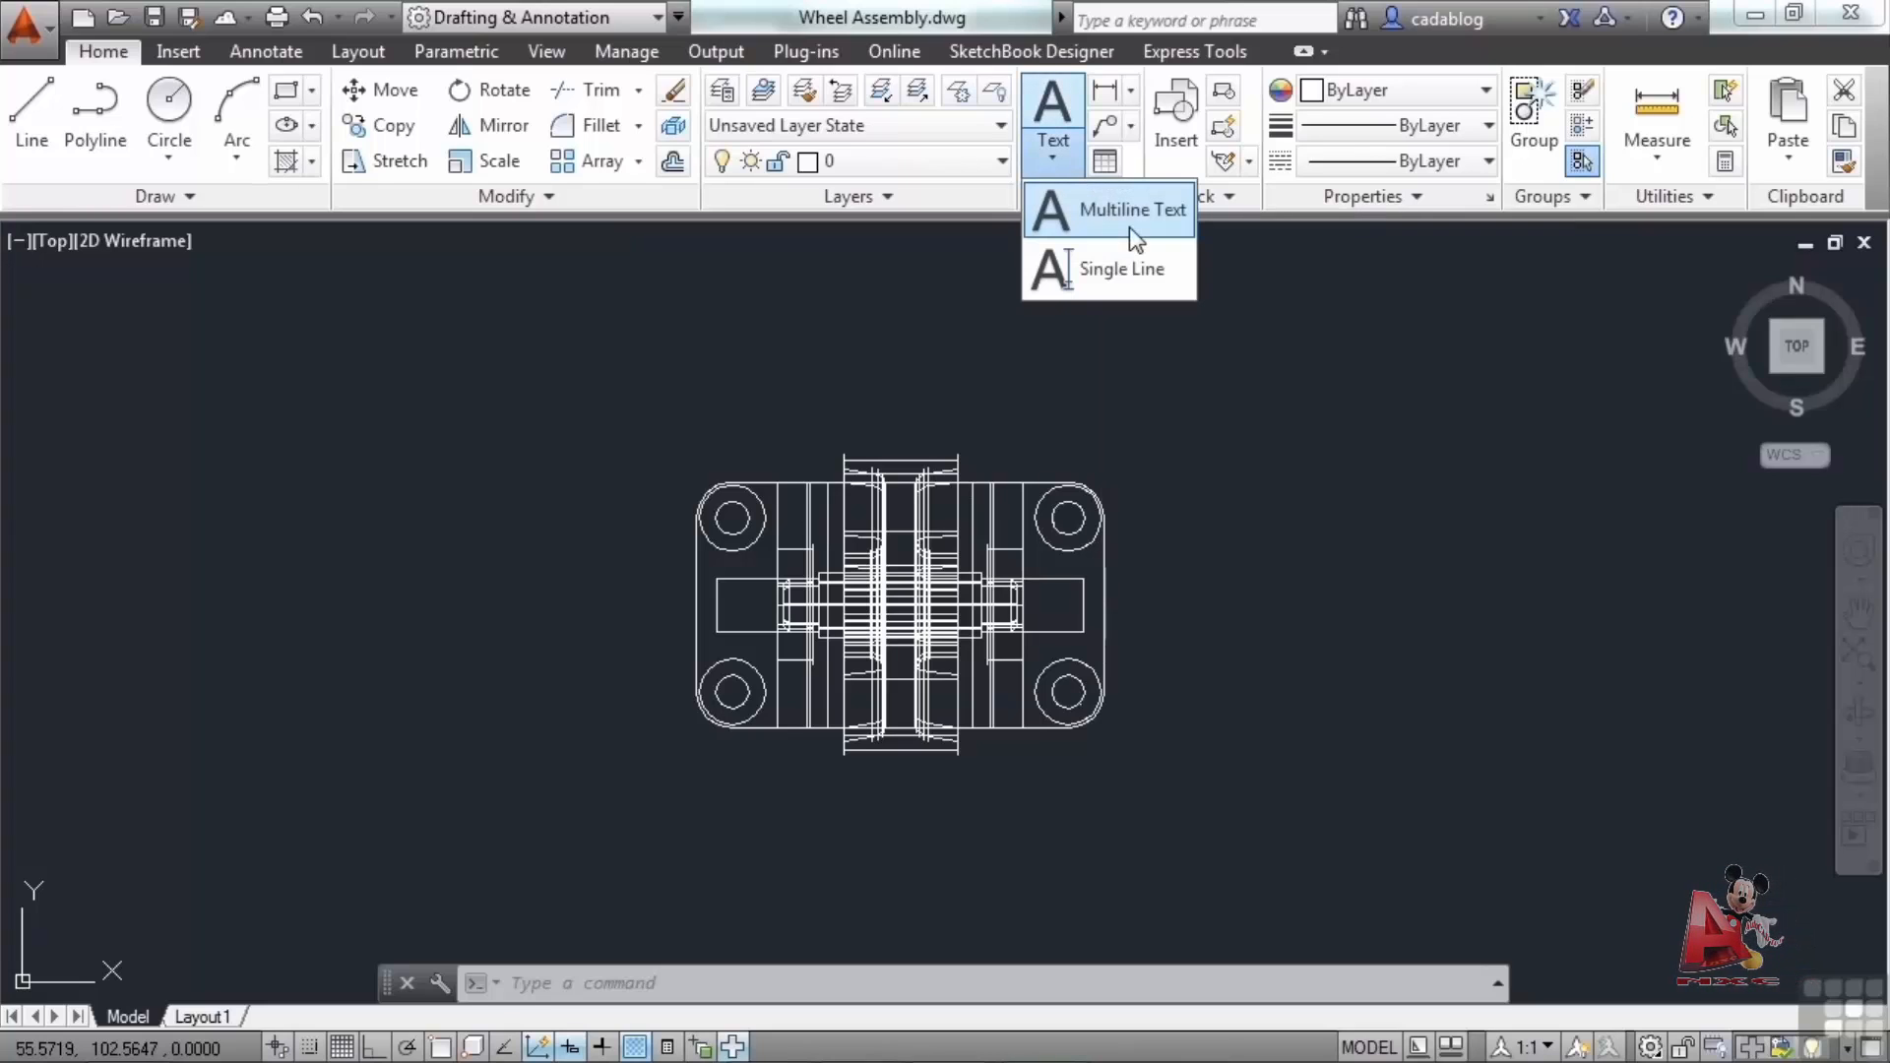
{"action": "left_click", "coordinate": [1118, 92]}
{"action": "left_click", "coordinate": [1130, 92]}
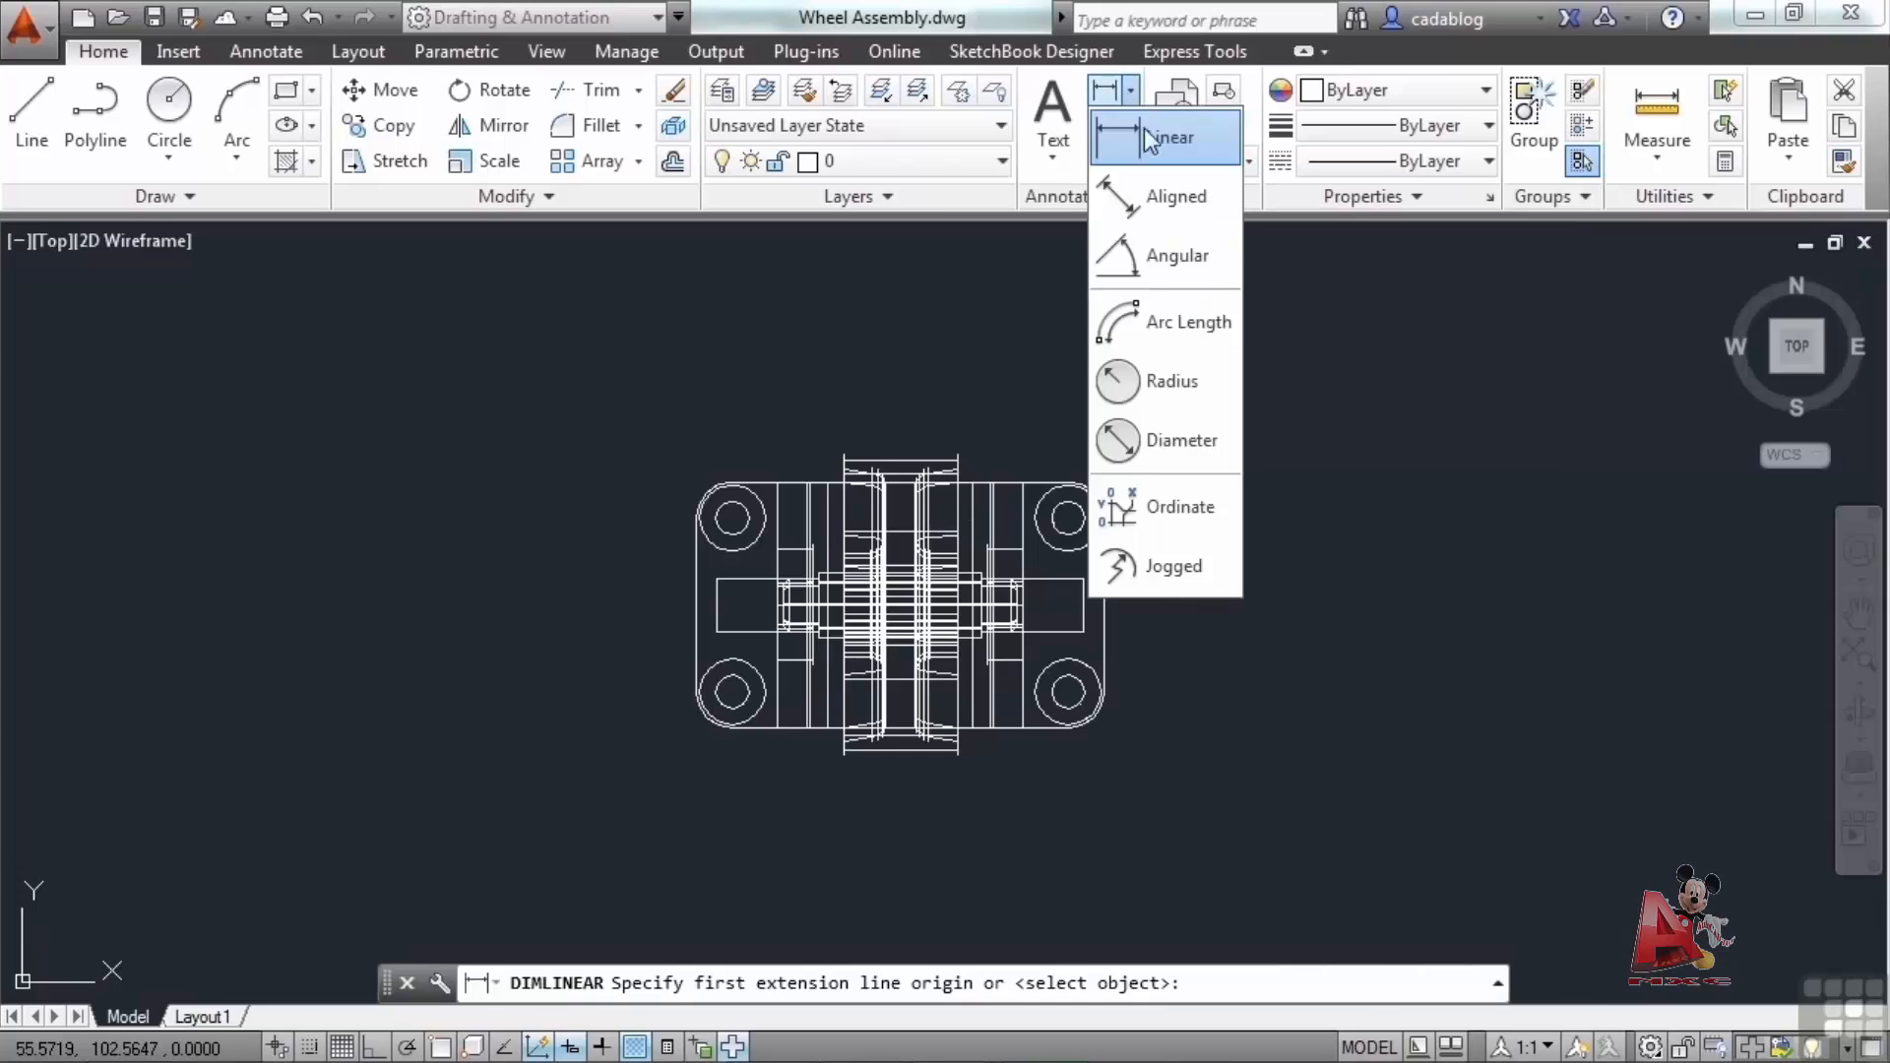
{"action": "left_click", "coordinate": [1071, 197]}
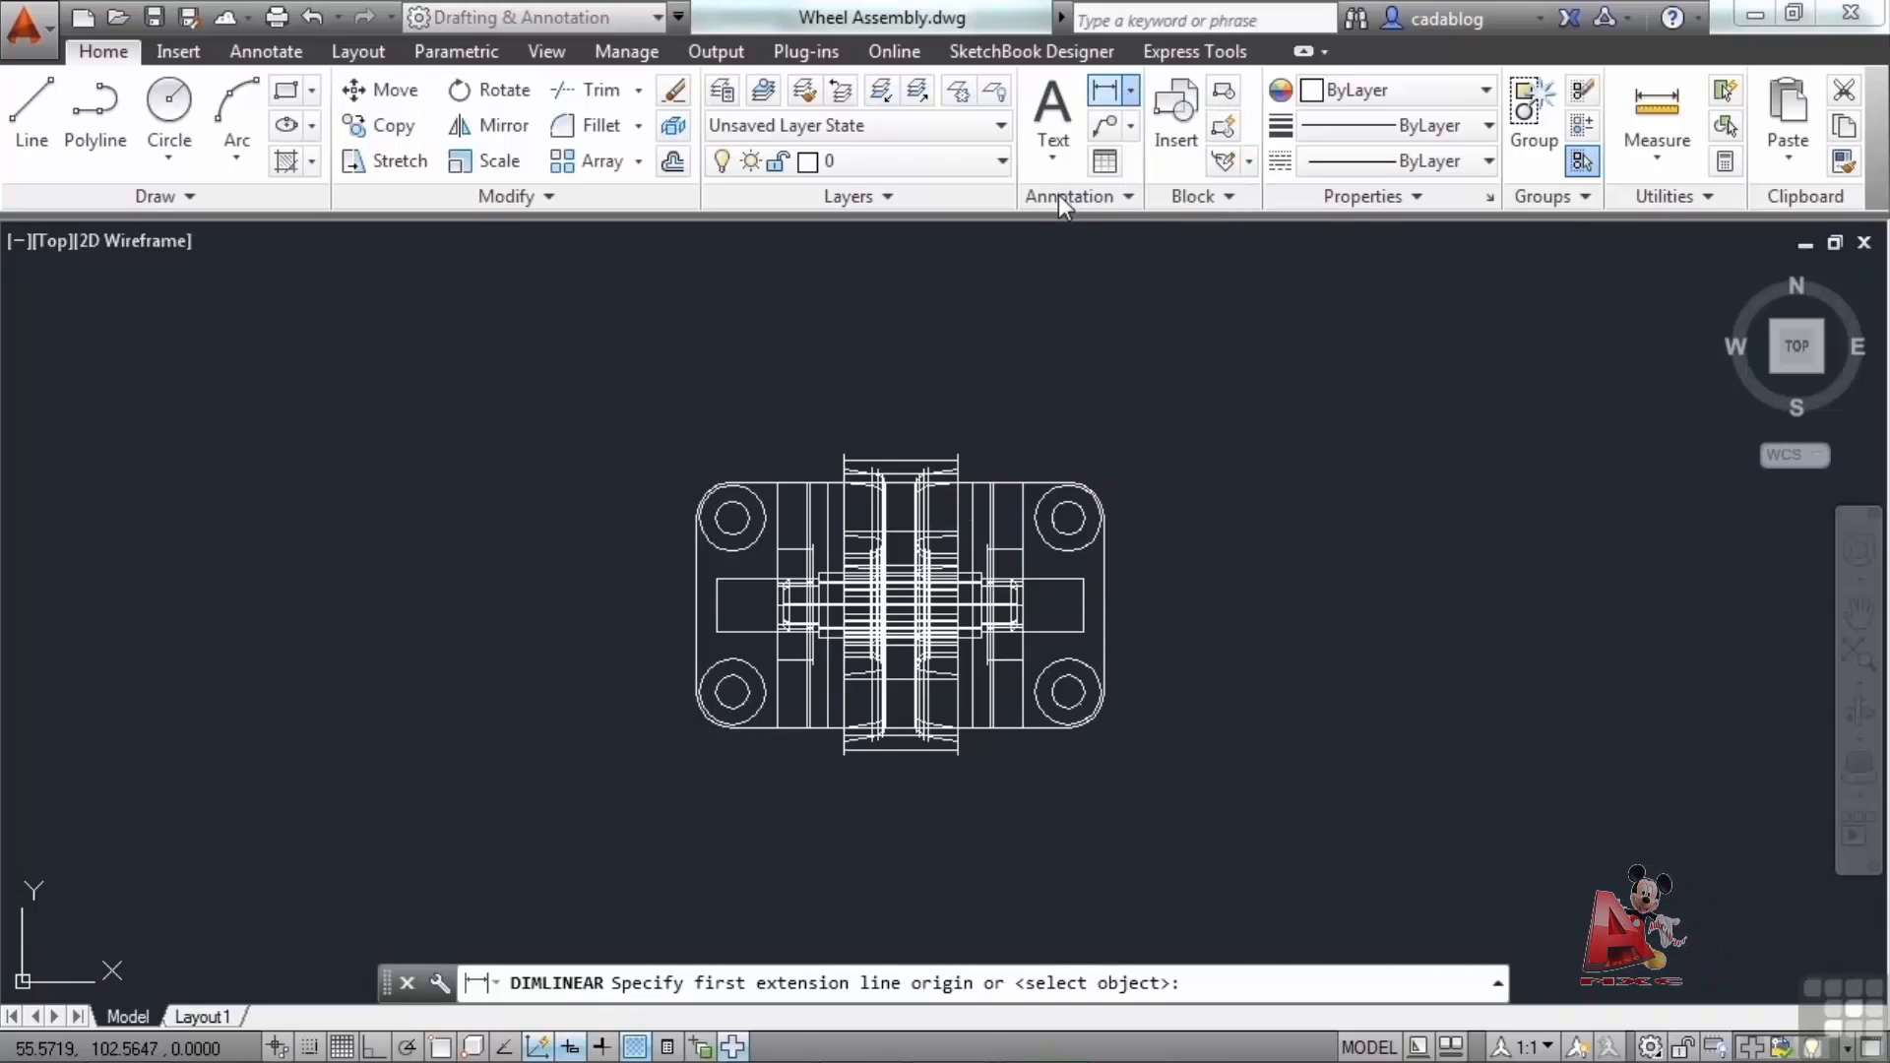
{"action": "left_click", "coordinate": [1076, 196]}
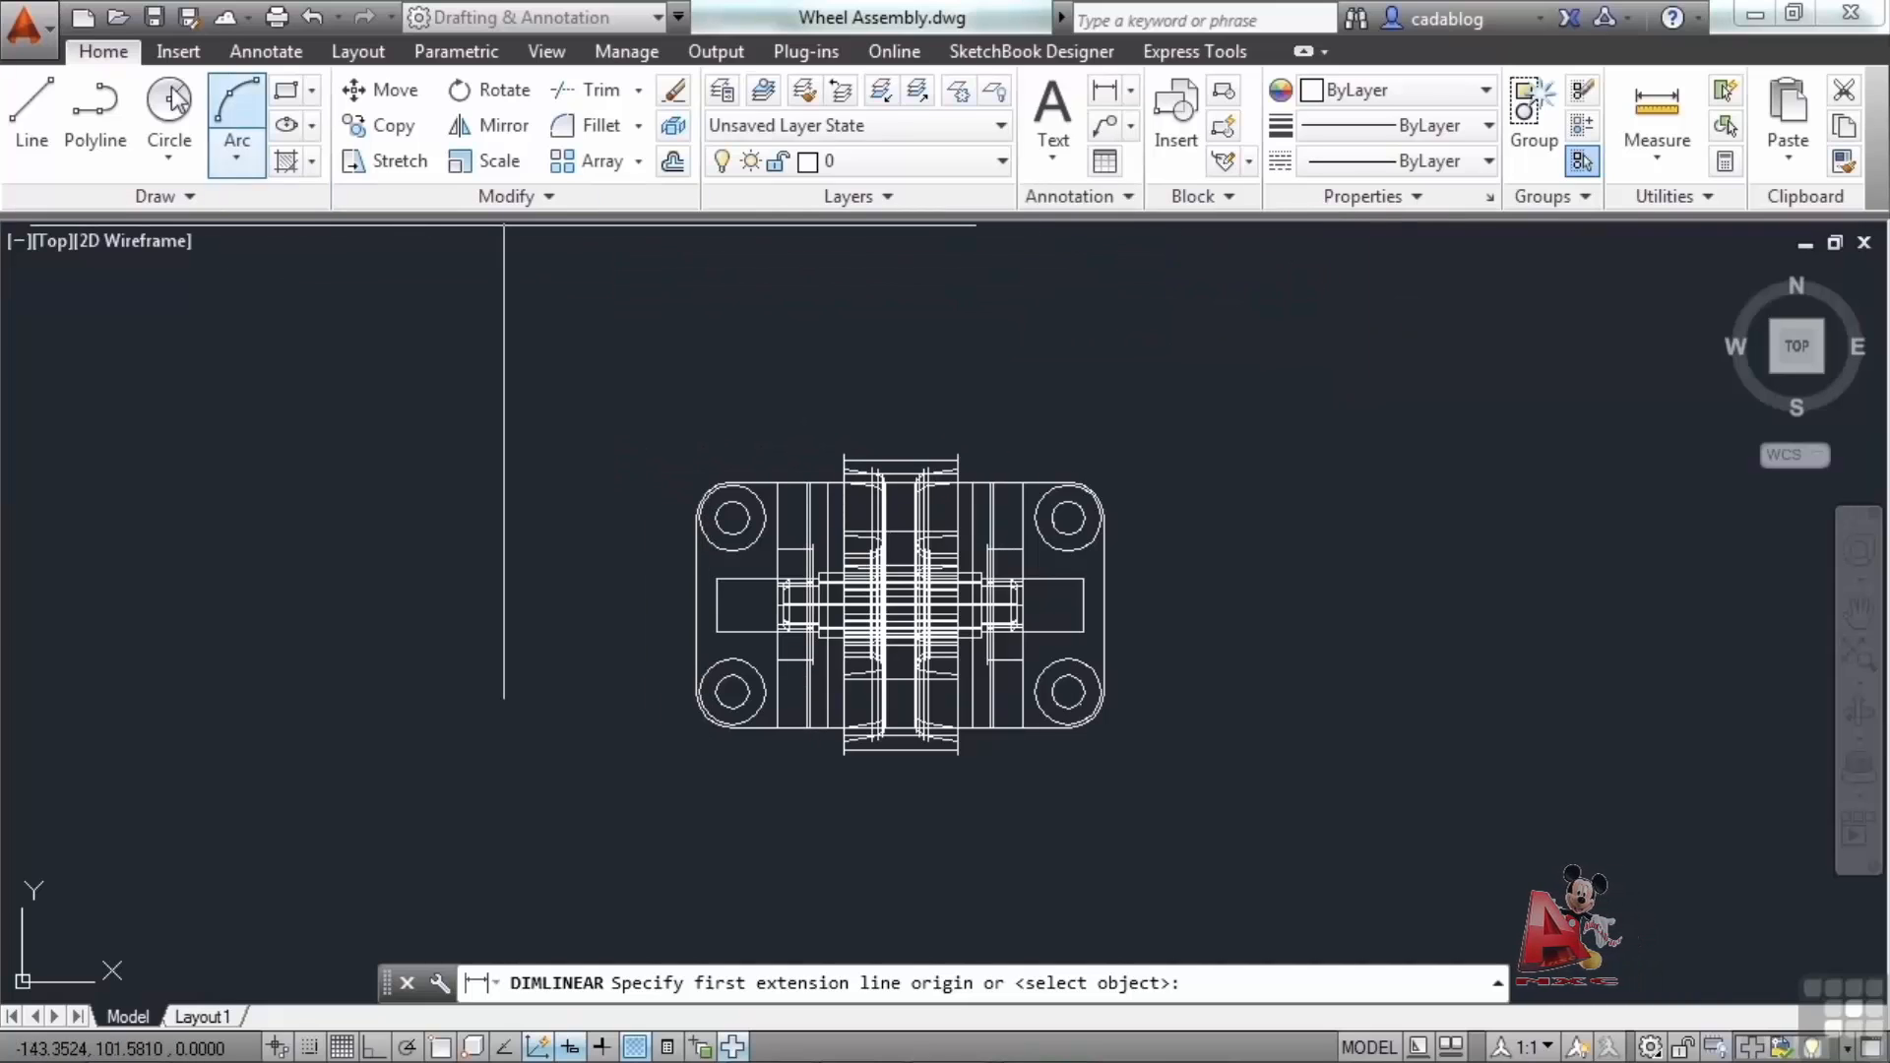
Place a linear dimension across the two upper mounting holes from the Annotate tab, then undo it.
{"action": "left_click", "coordinate": [177, 51]}
{"action": "left_click", "coordinate": [263, 52]}
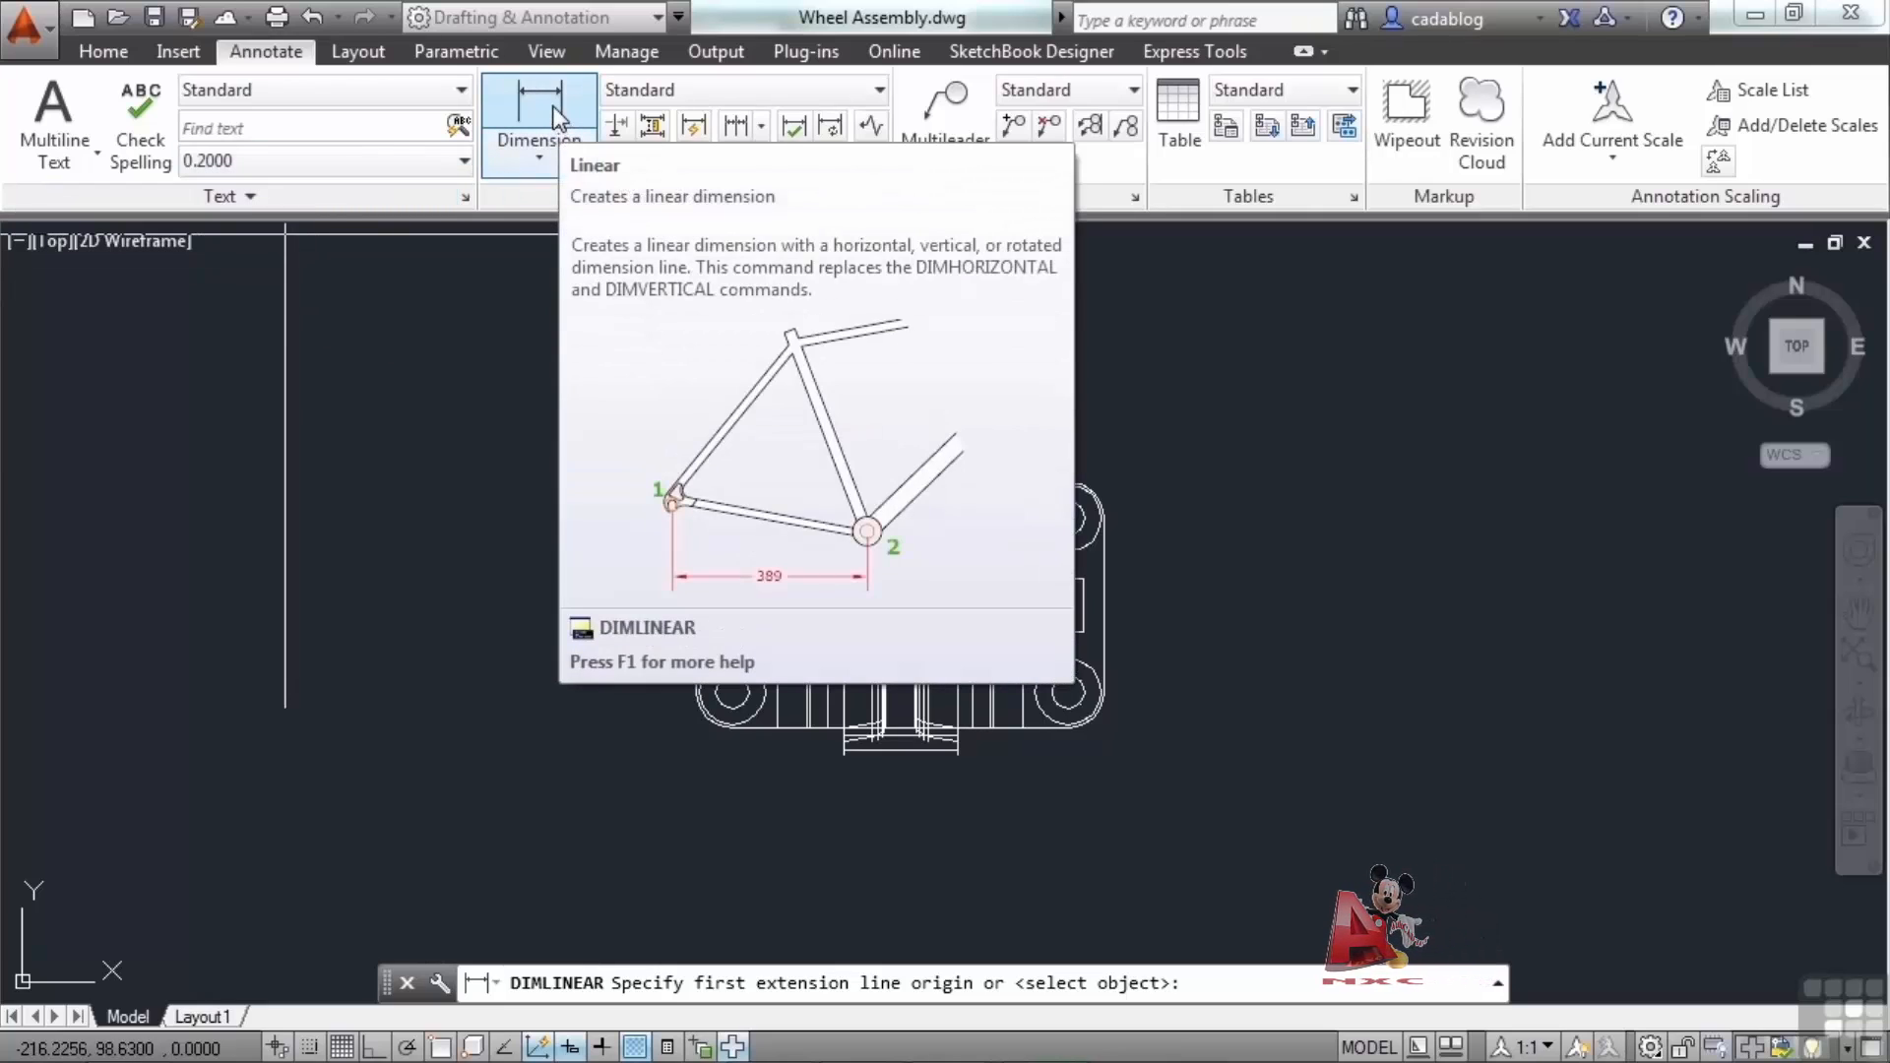
{"action": "left_click", "coordinate": [557, 117]}
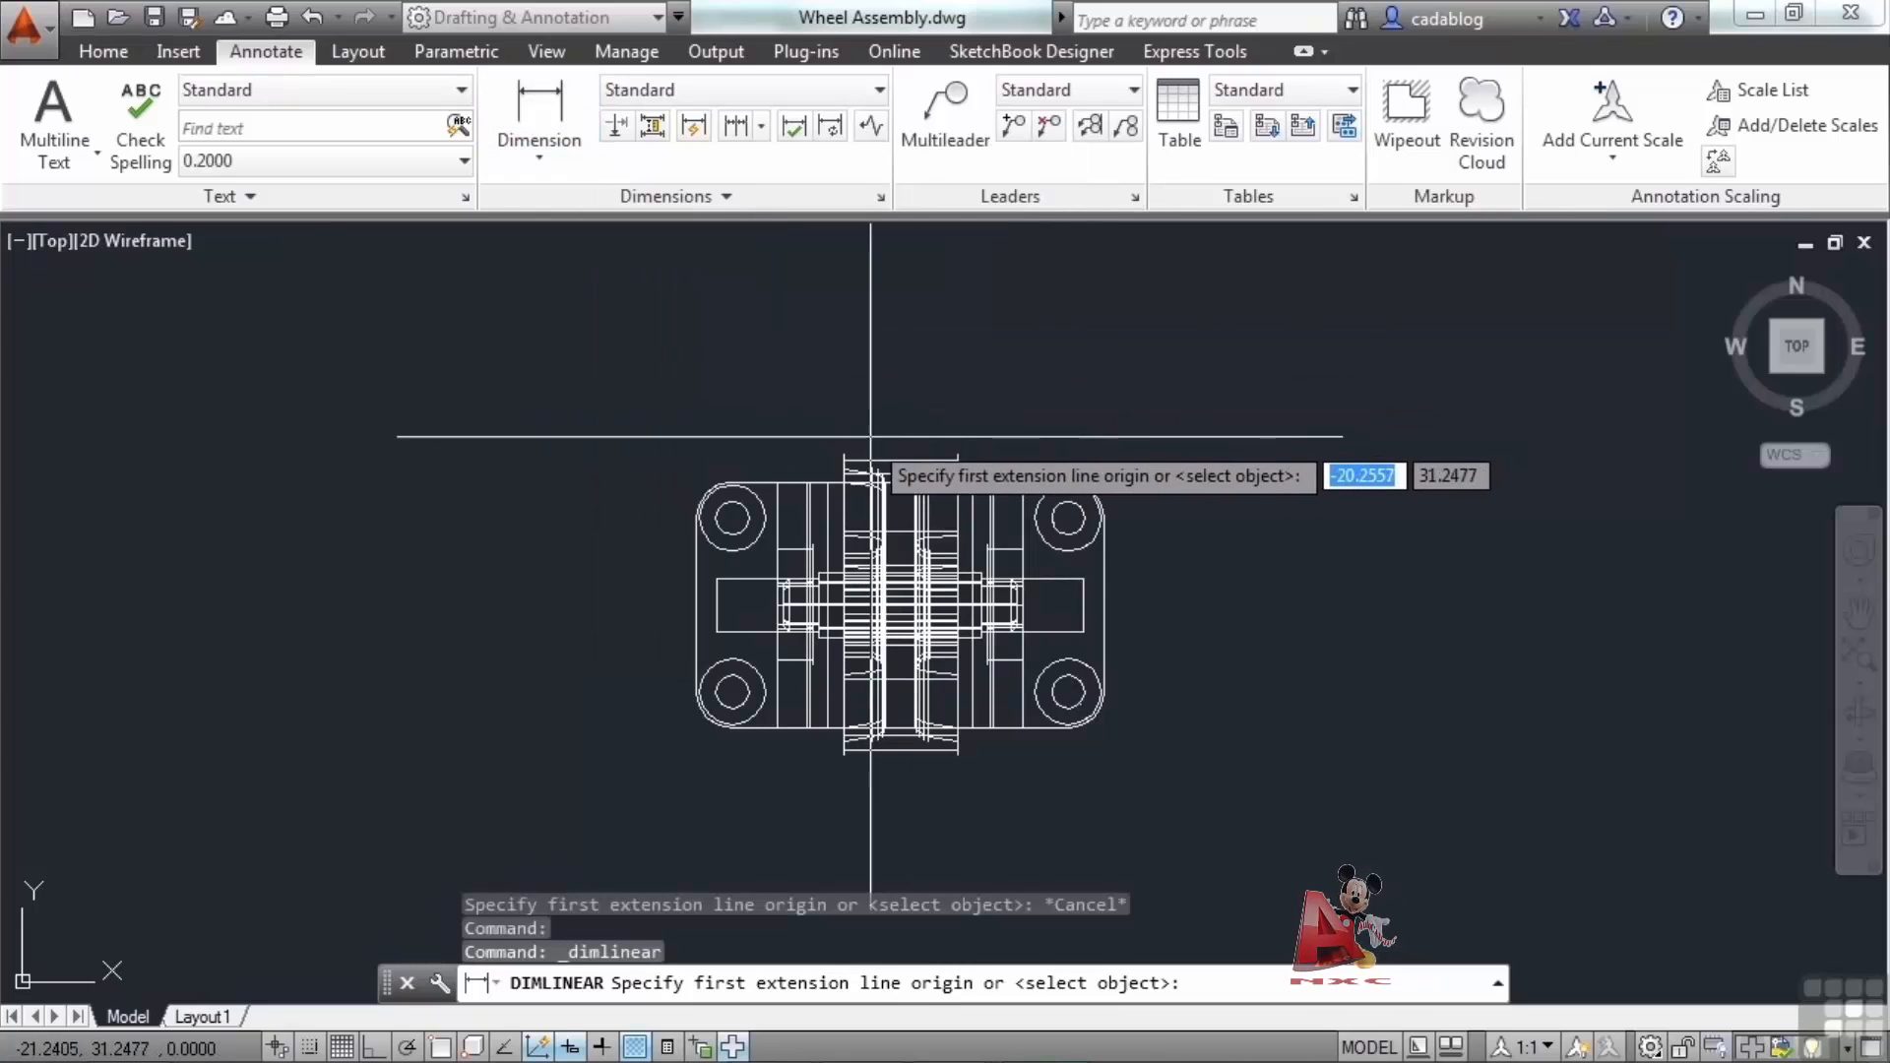
{"action": "left_click", "coordinate": [716, 515]}
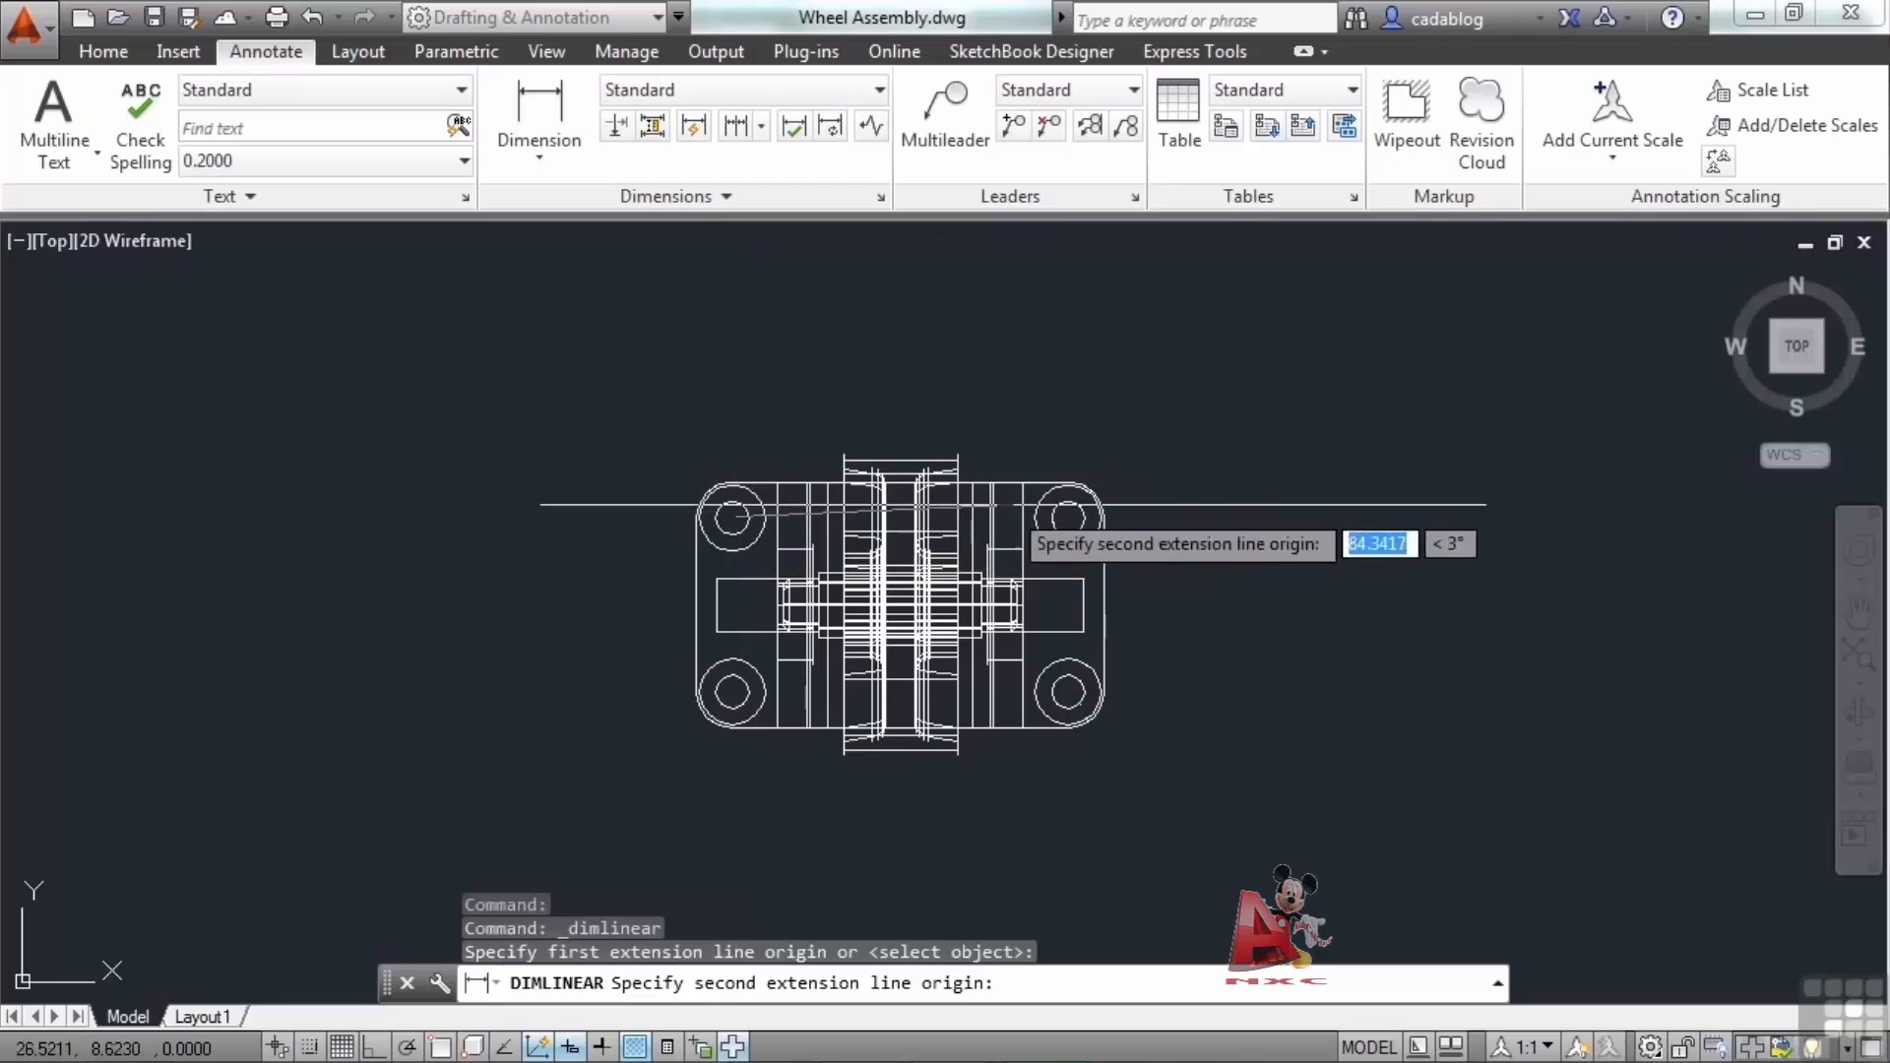
{"action": "left_click", "coordinate": [1068, 511]}
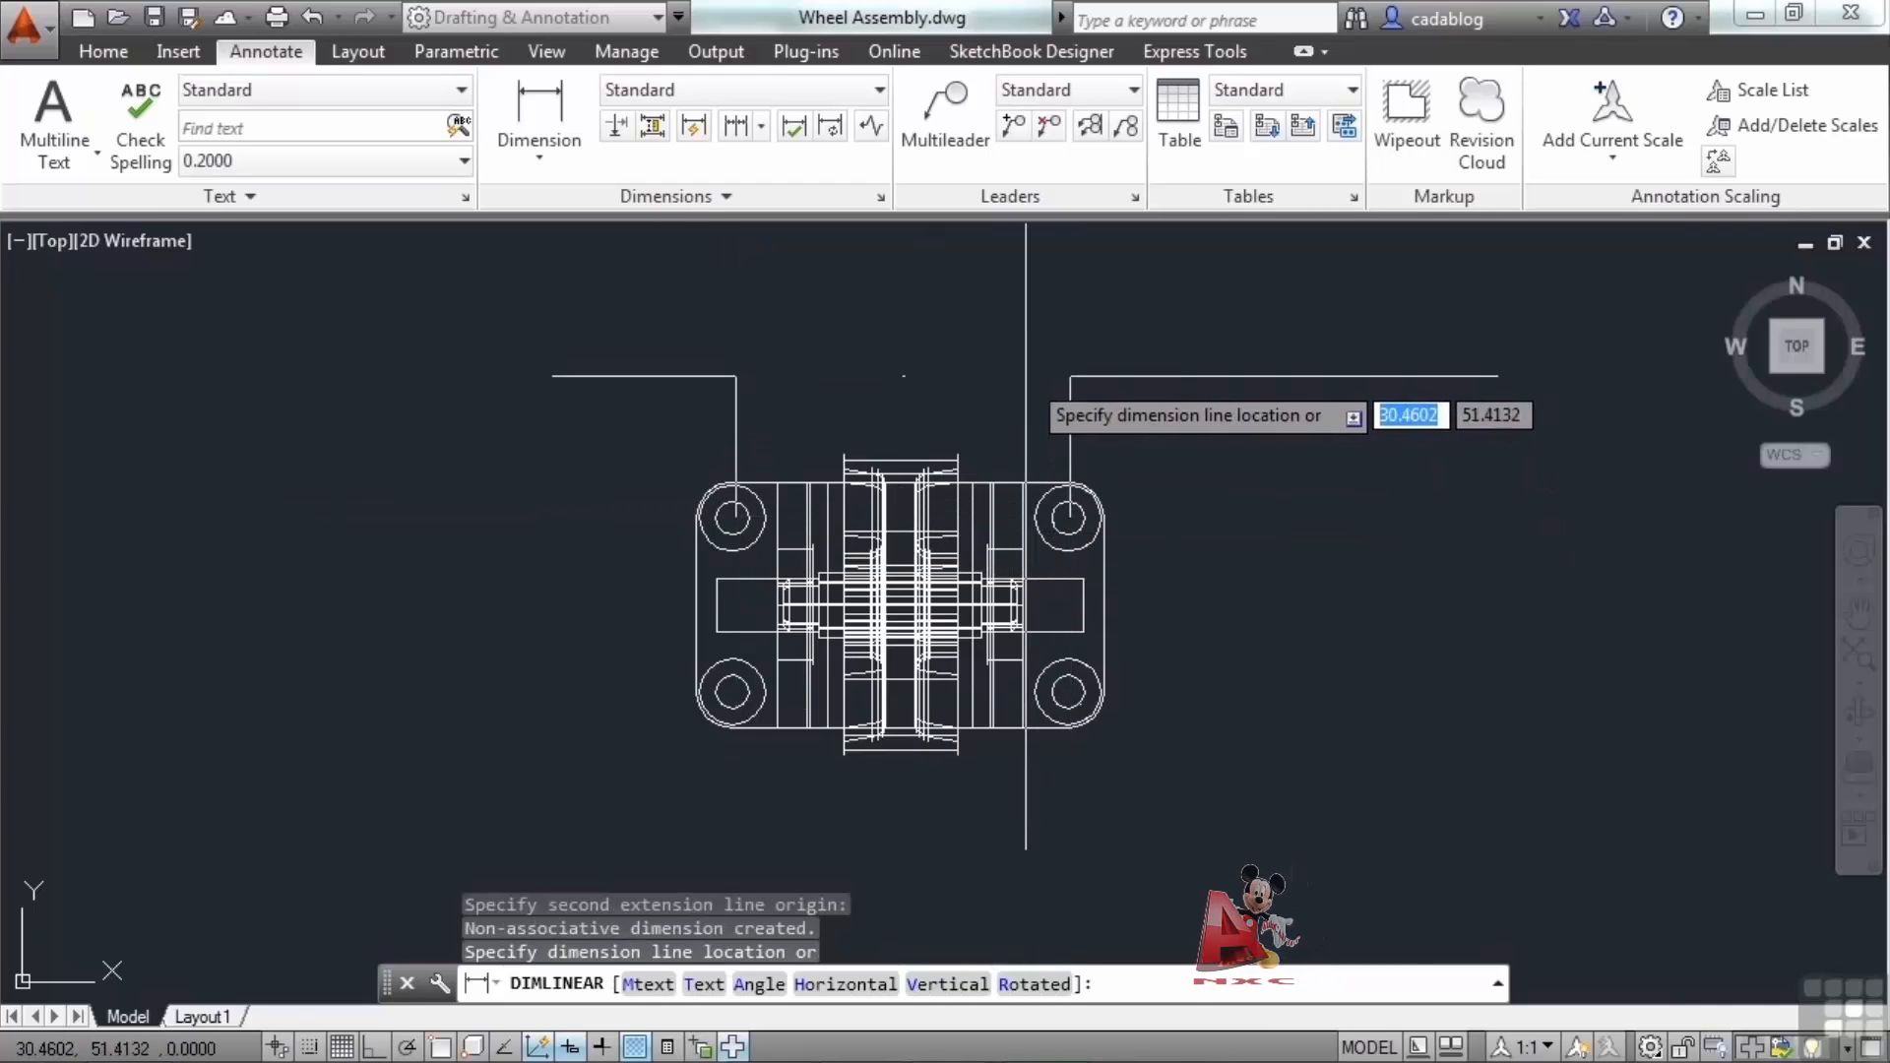
{"action": "left_click", "coordinate": [1021, 395]}
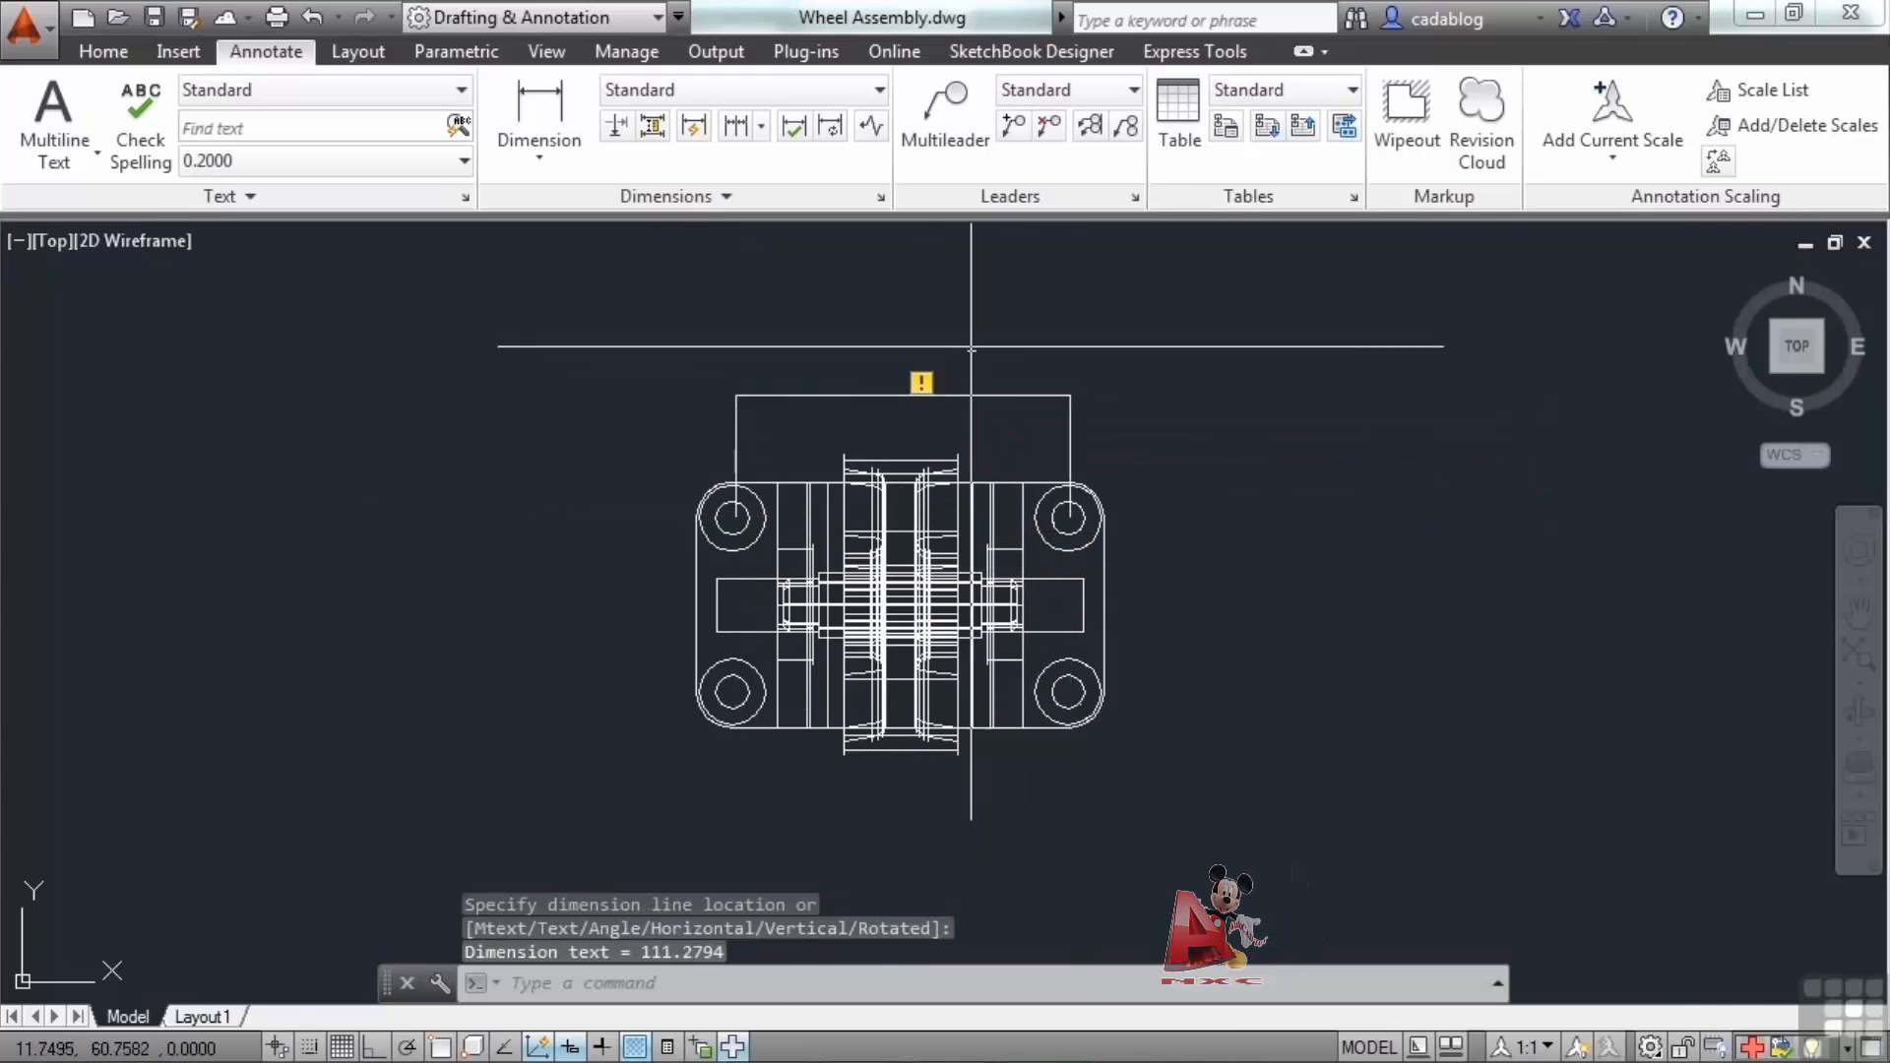
{"action": "key", "text": "ctrl+z"}
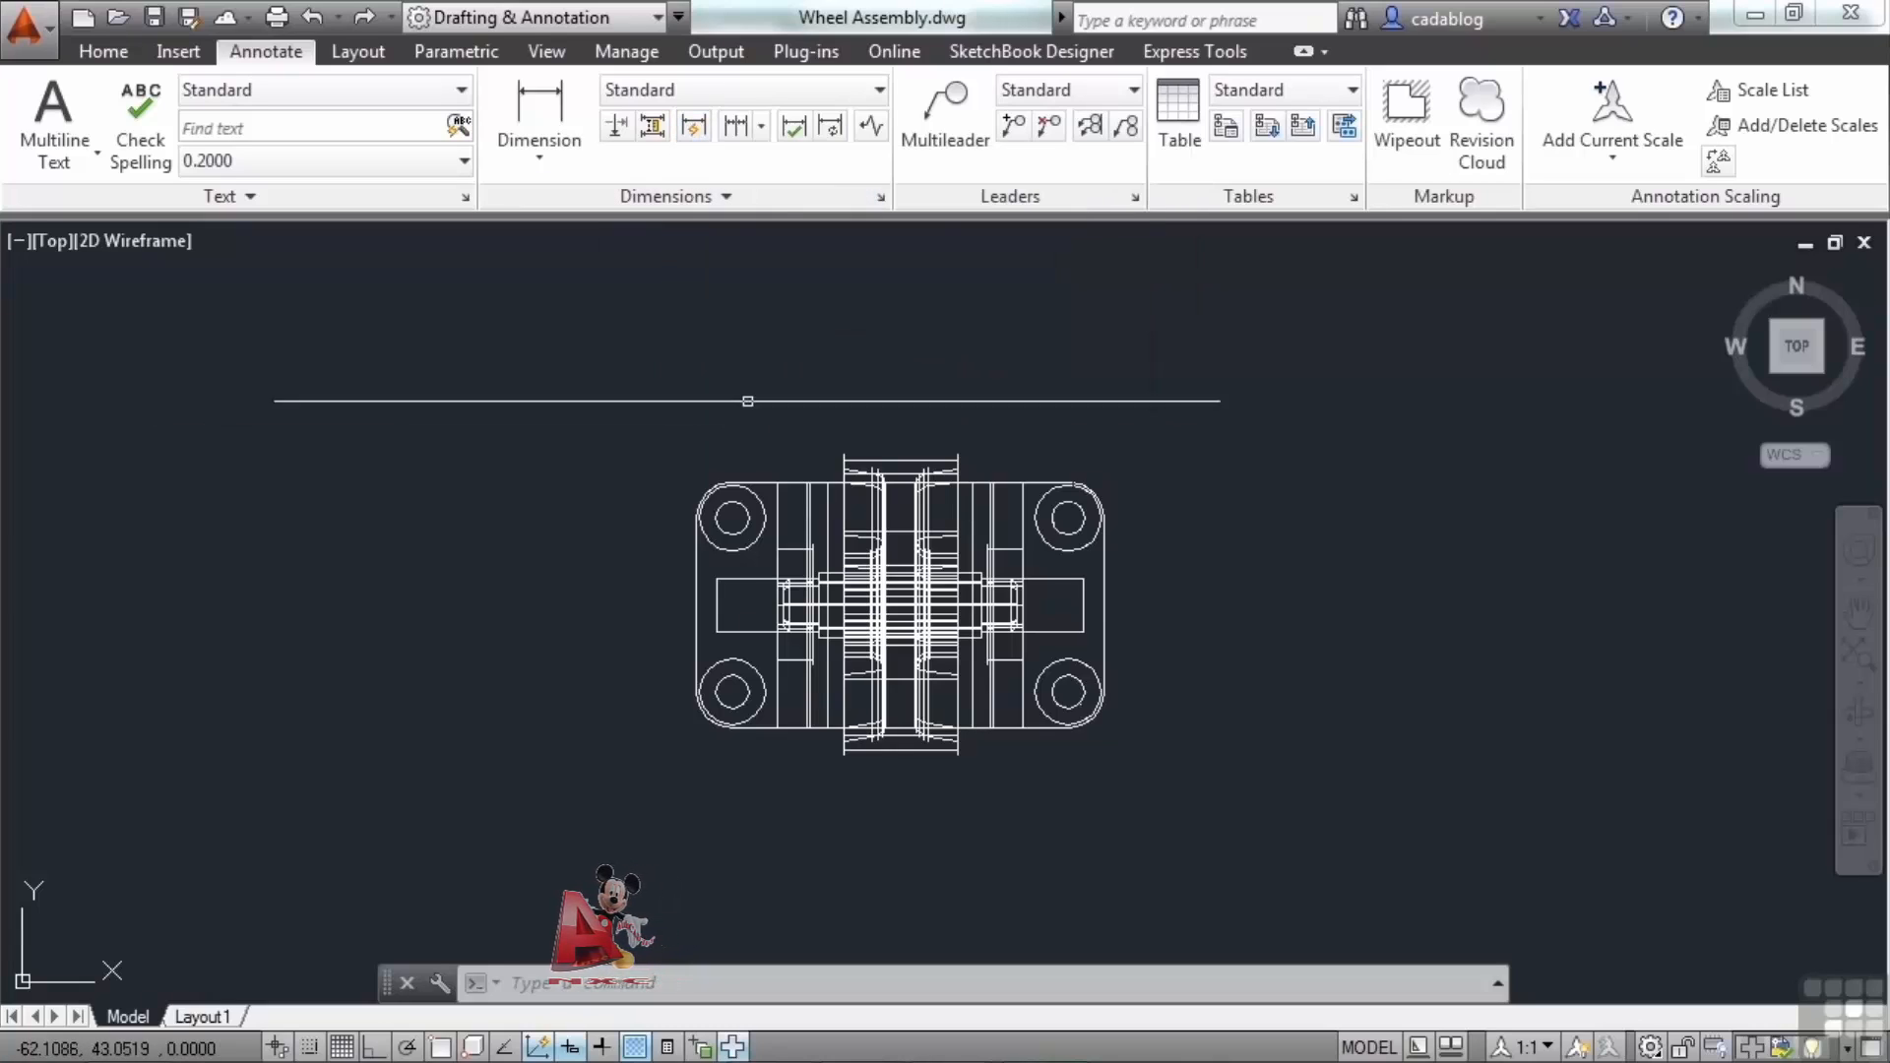
{"action": "type", "text": "OP"}
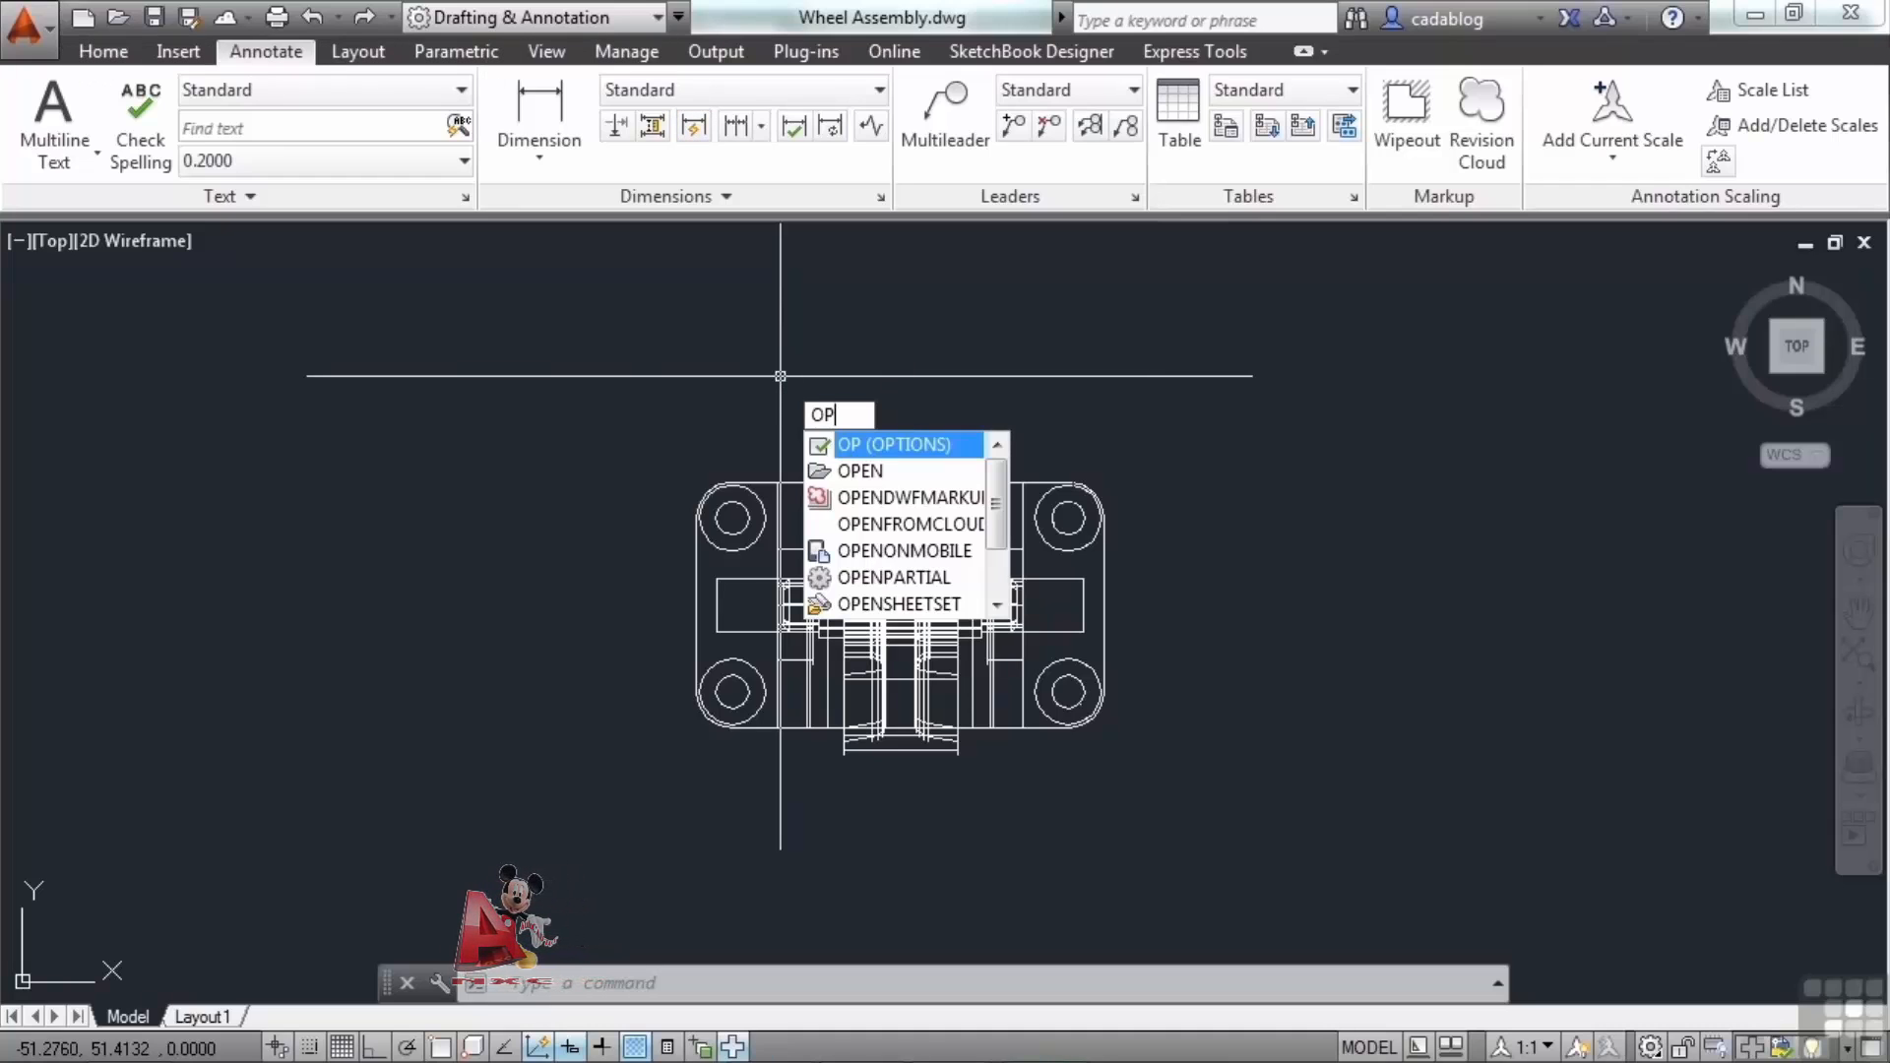
{"action": "key", "text": "Return"}
{"action": "left_click", "coordinate": [25, 27]}
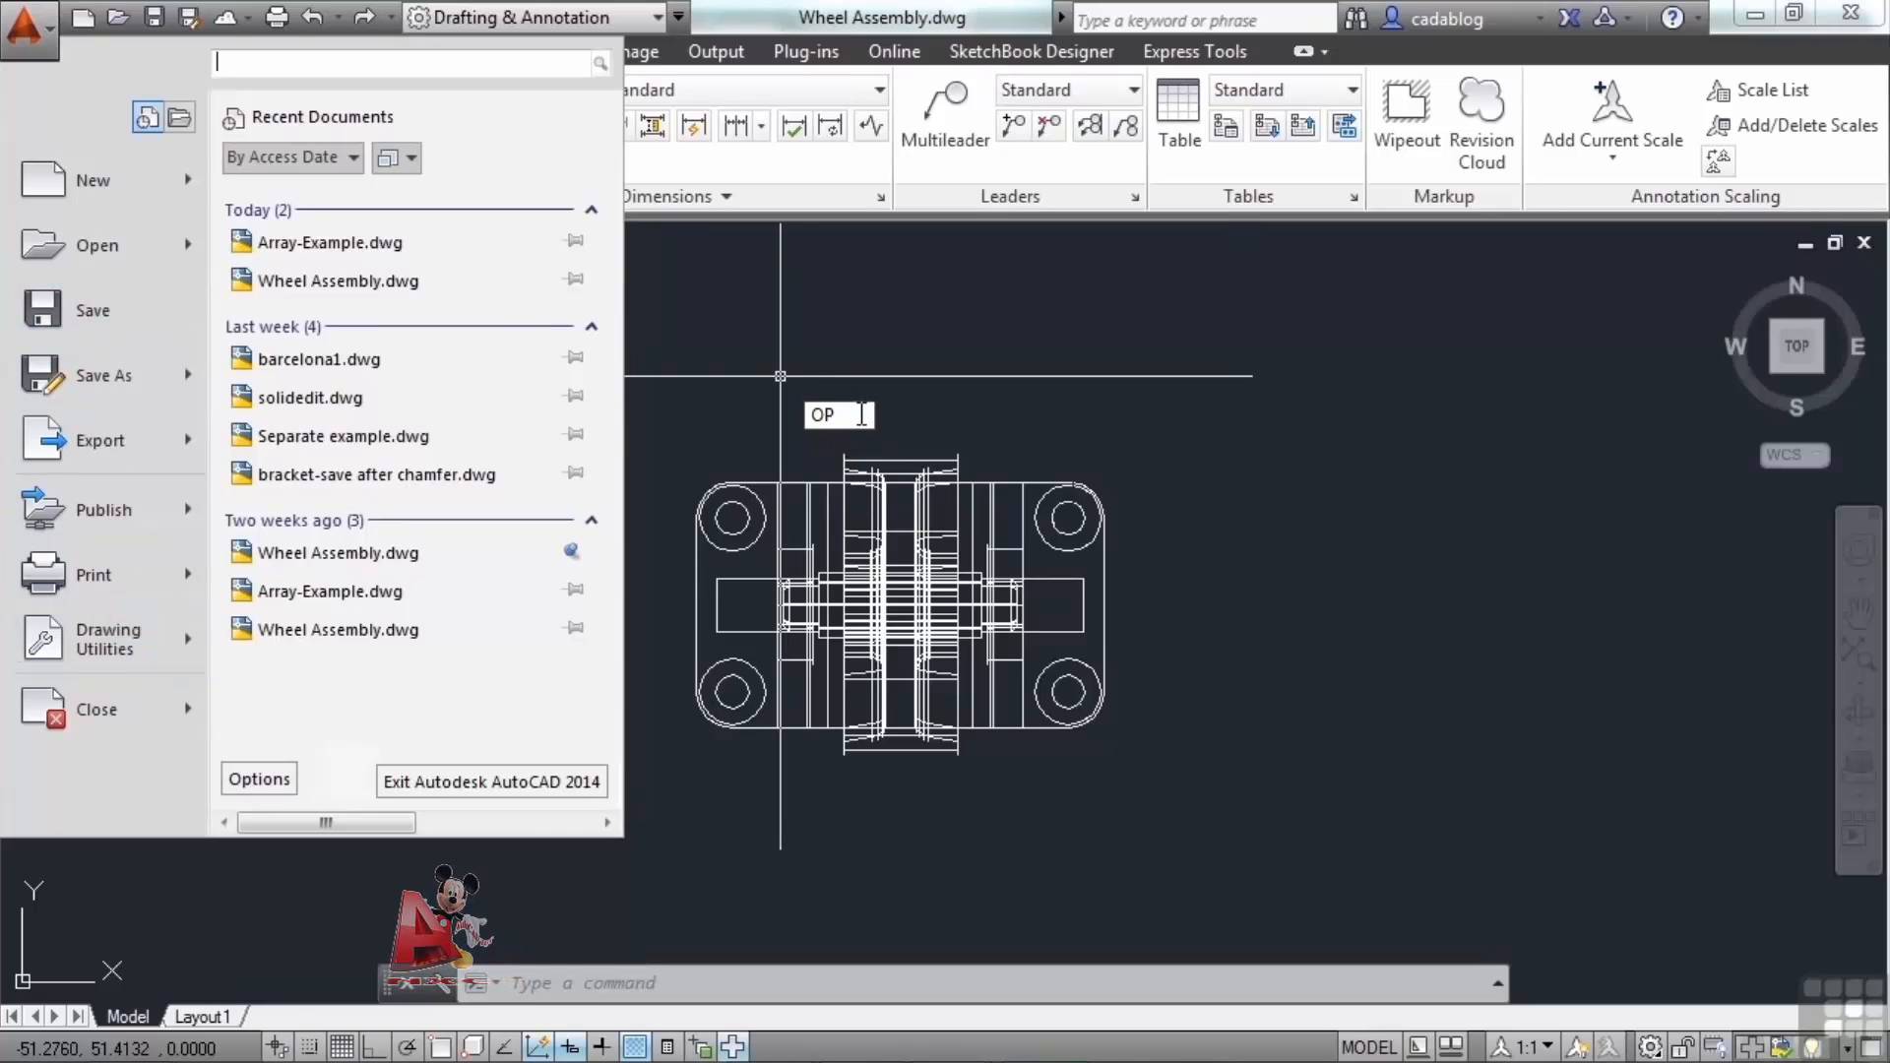
{"action": "left_click", "coordinate": [862, 414]}
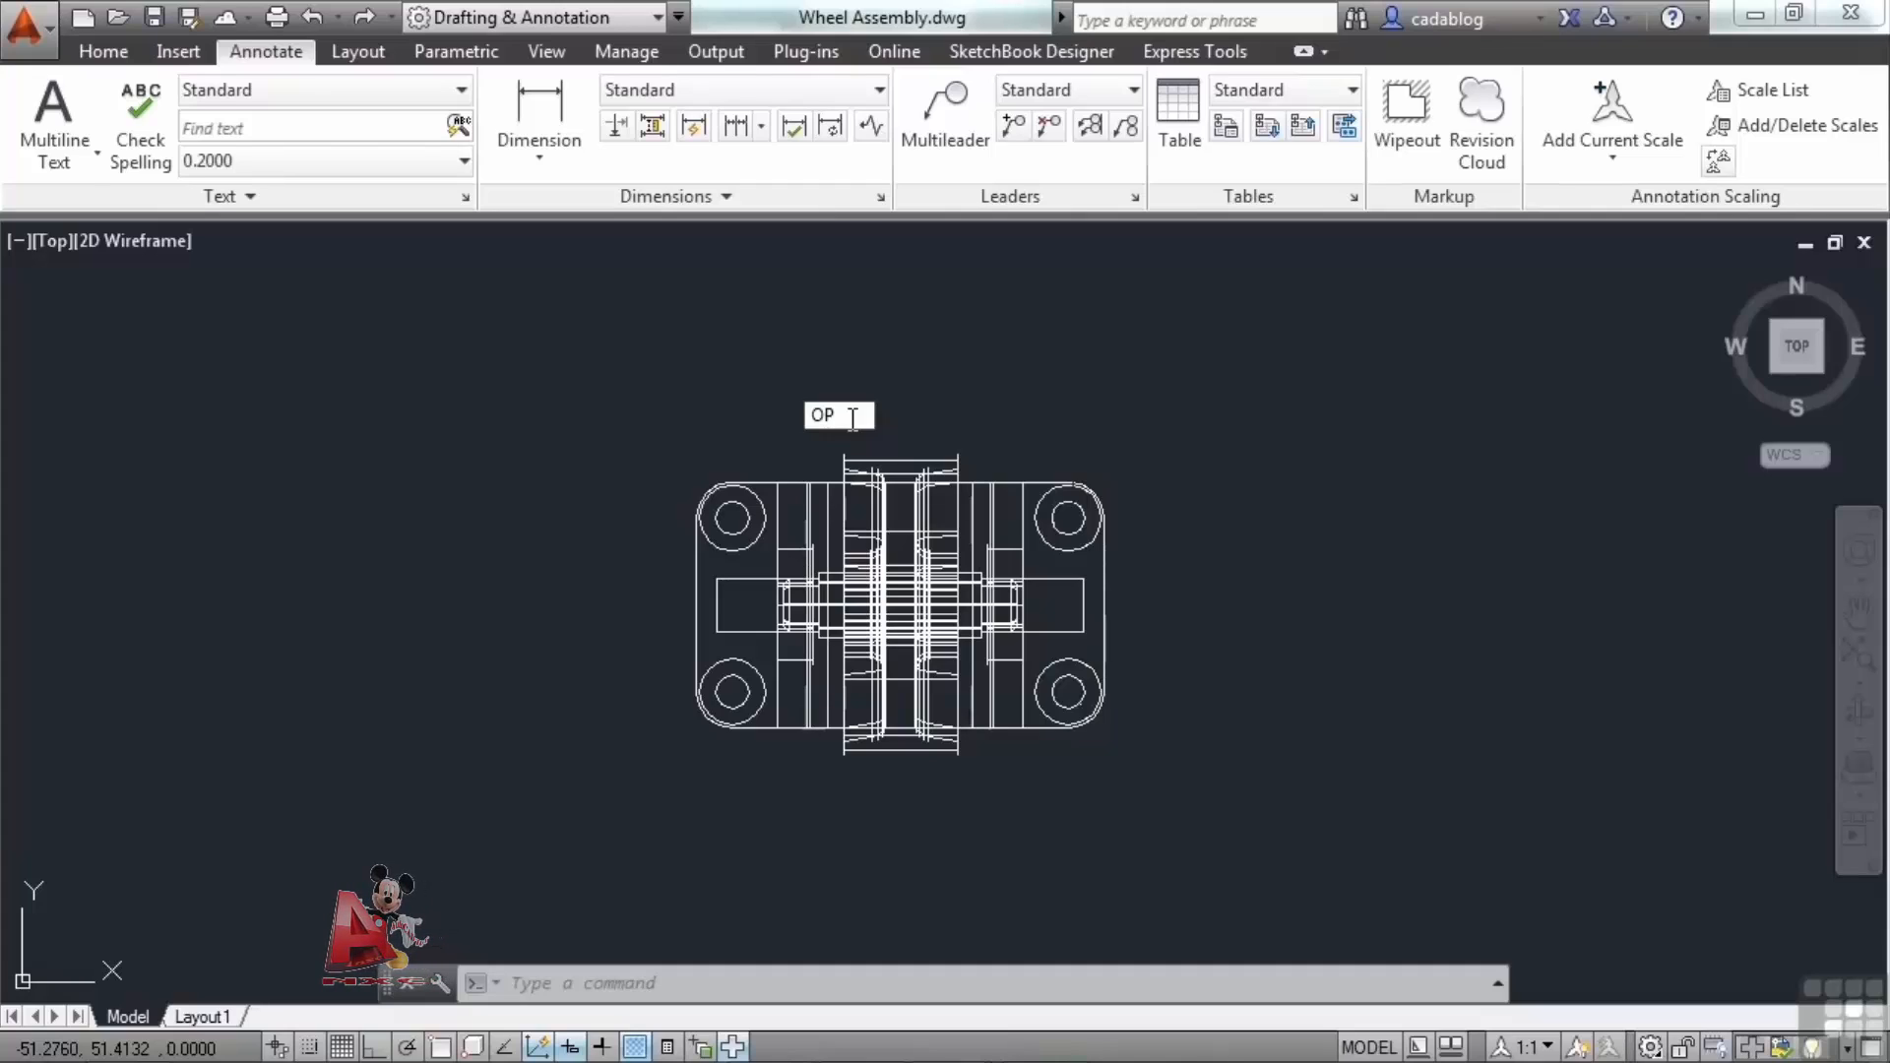
{"action": "key", "text": "Escape"}
{"action": "key", "text": "Escape"}
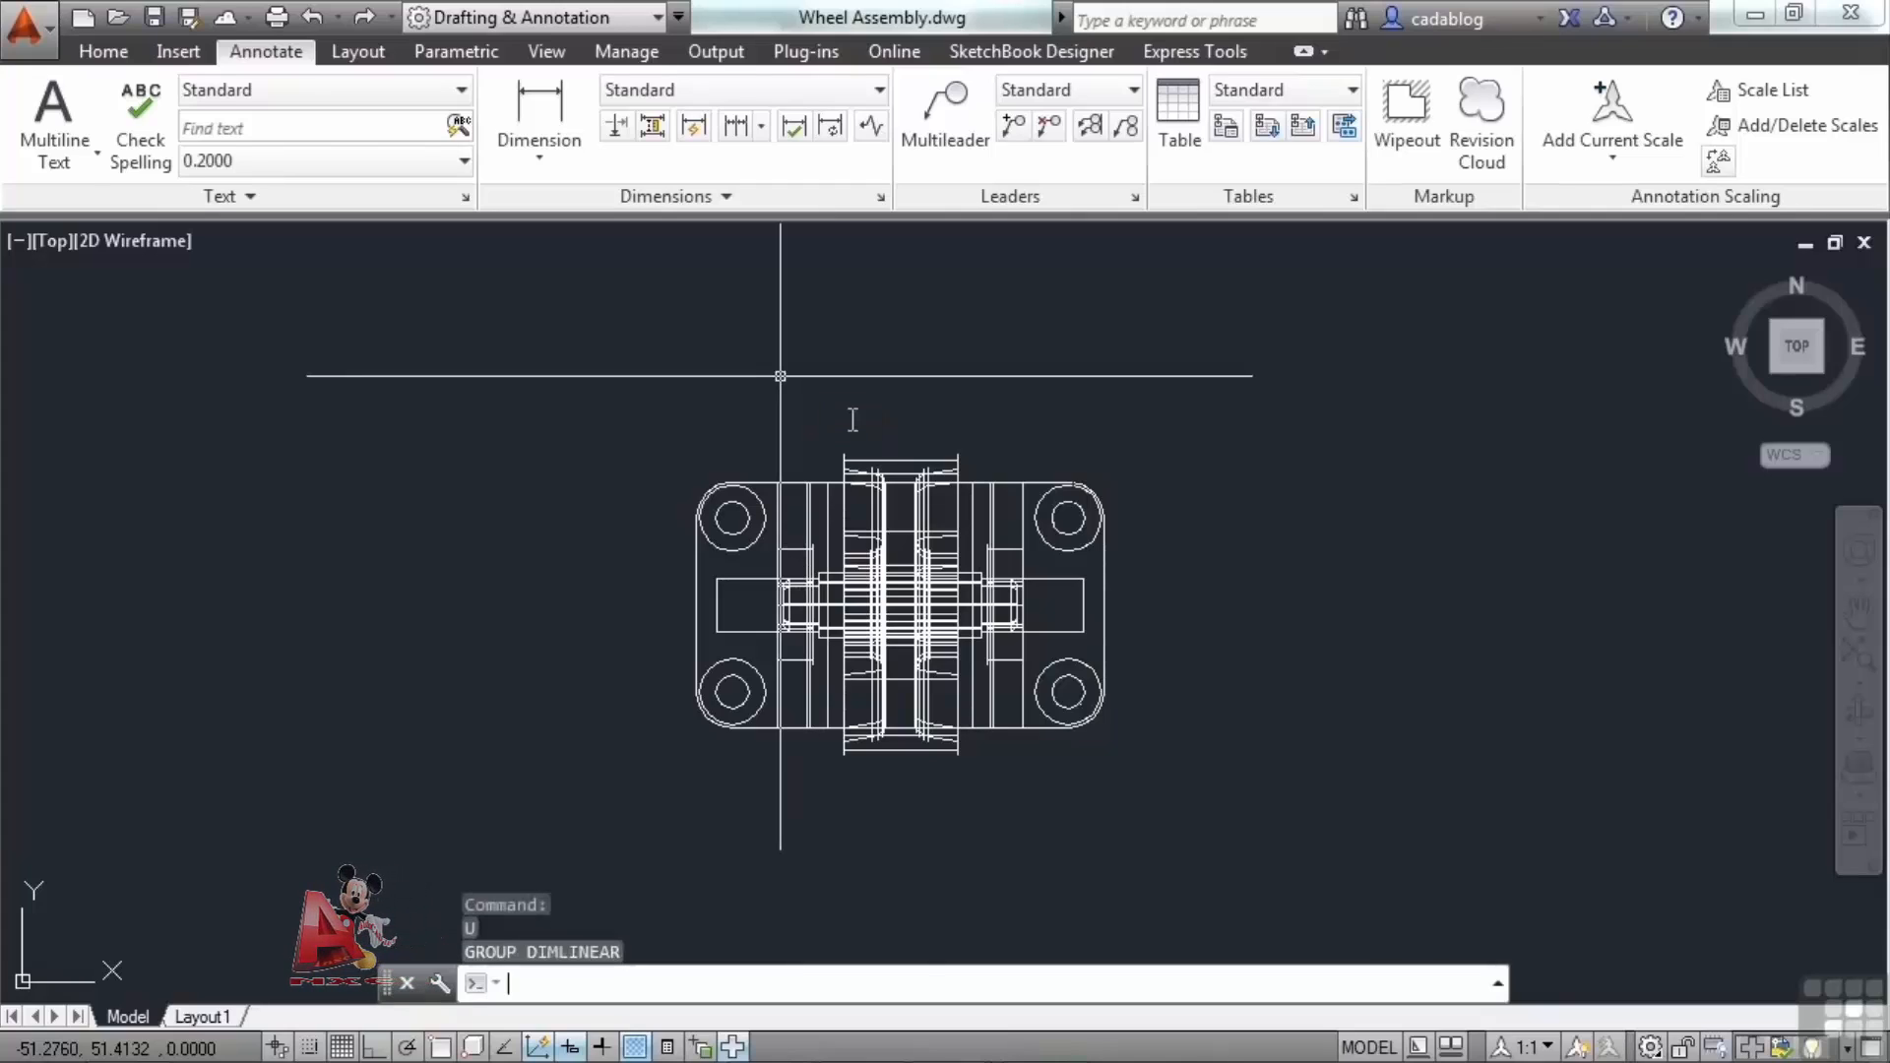
Open Options with the OP command and turn off Show ToolTips in the Display settings.
{"action": "type", "text": "op"}
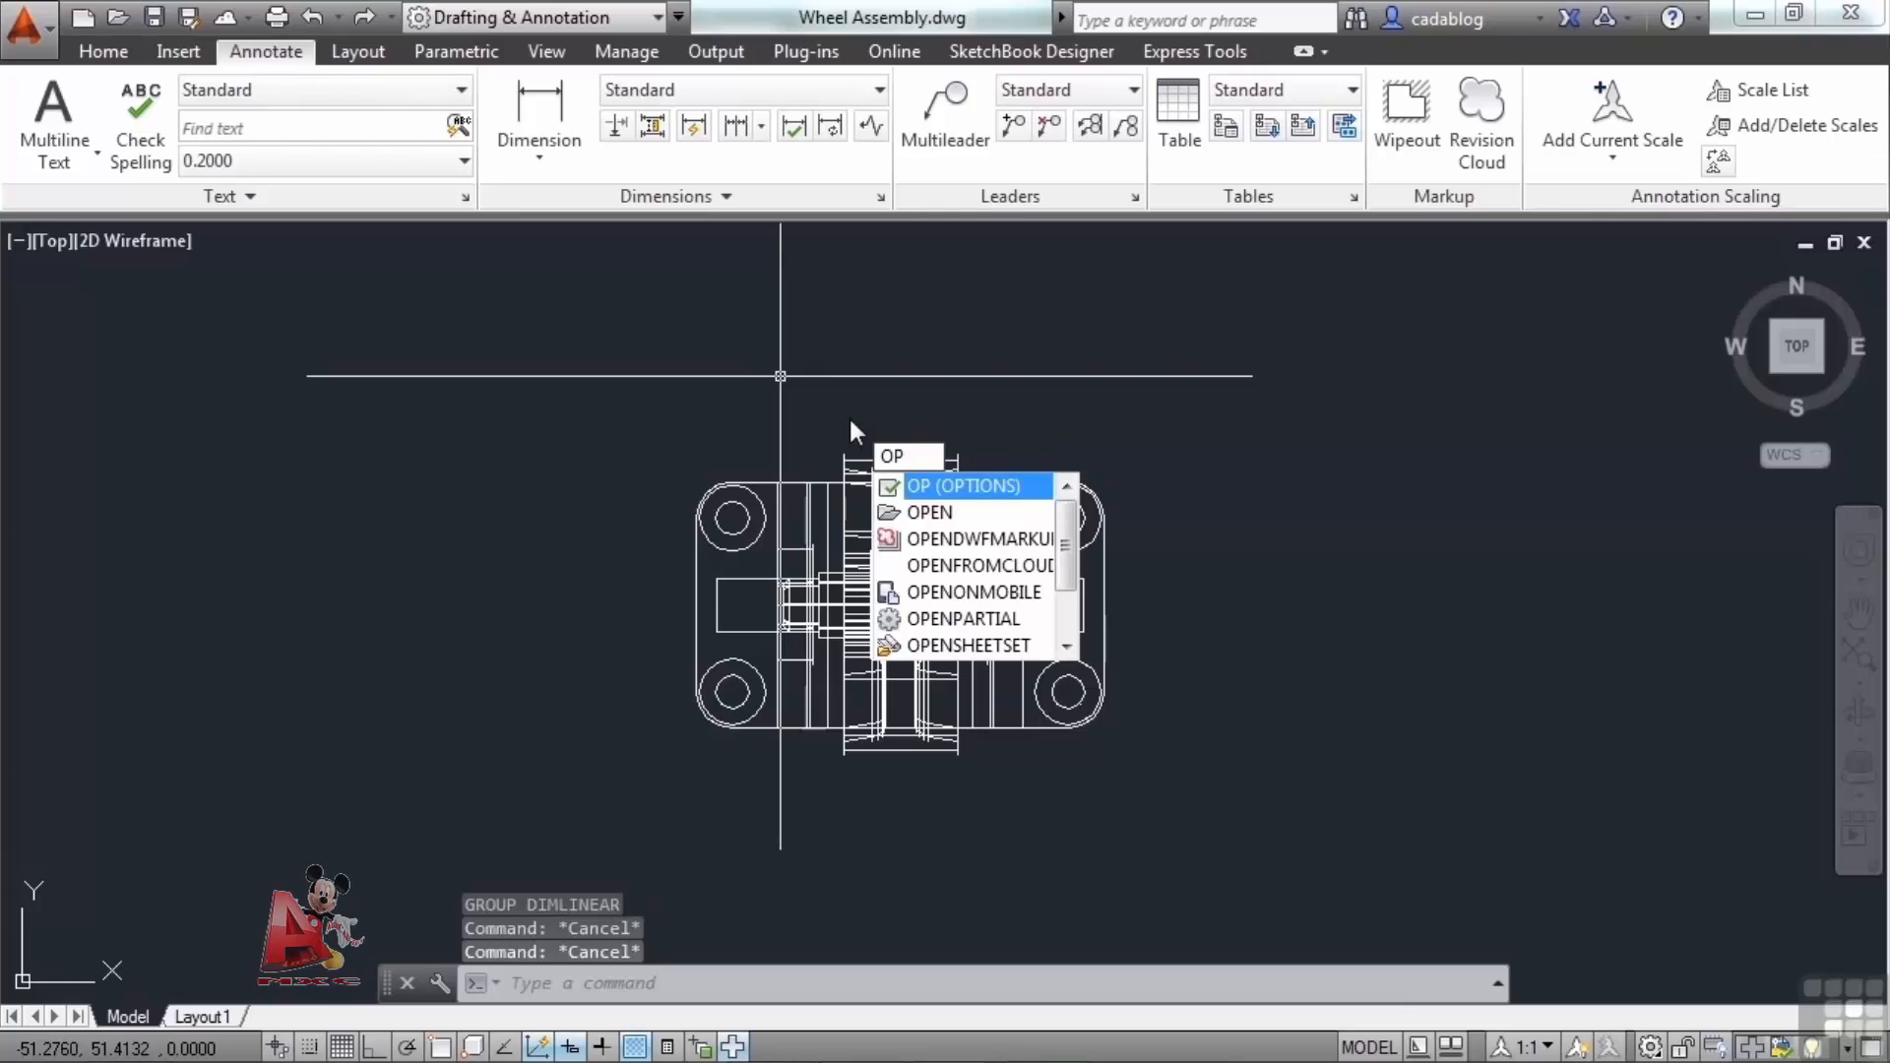
{"action": "key", "text": "Return"}
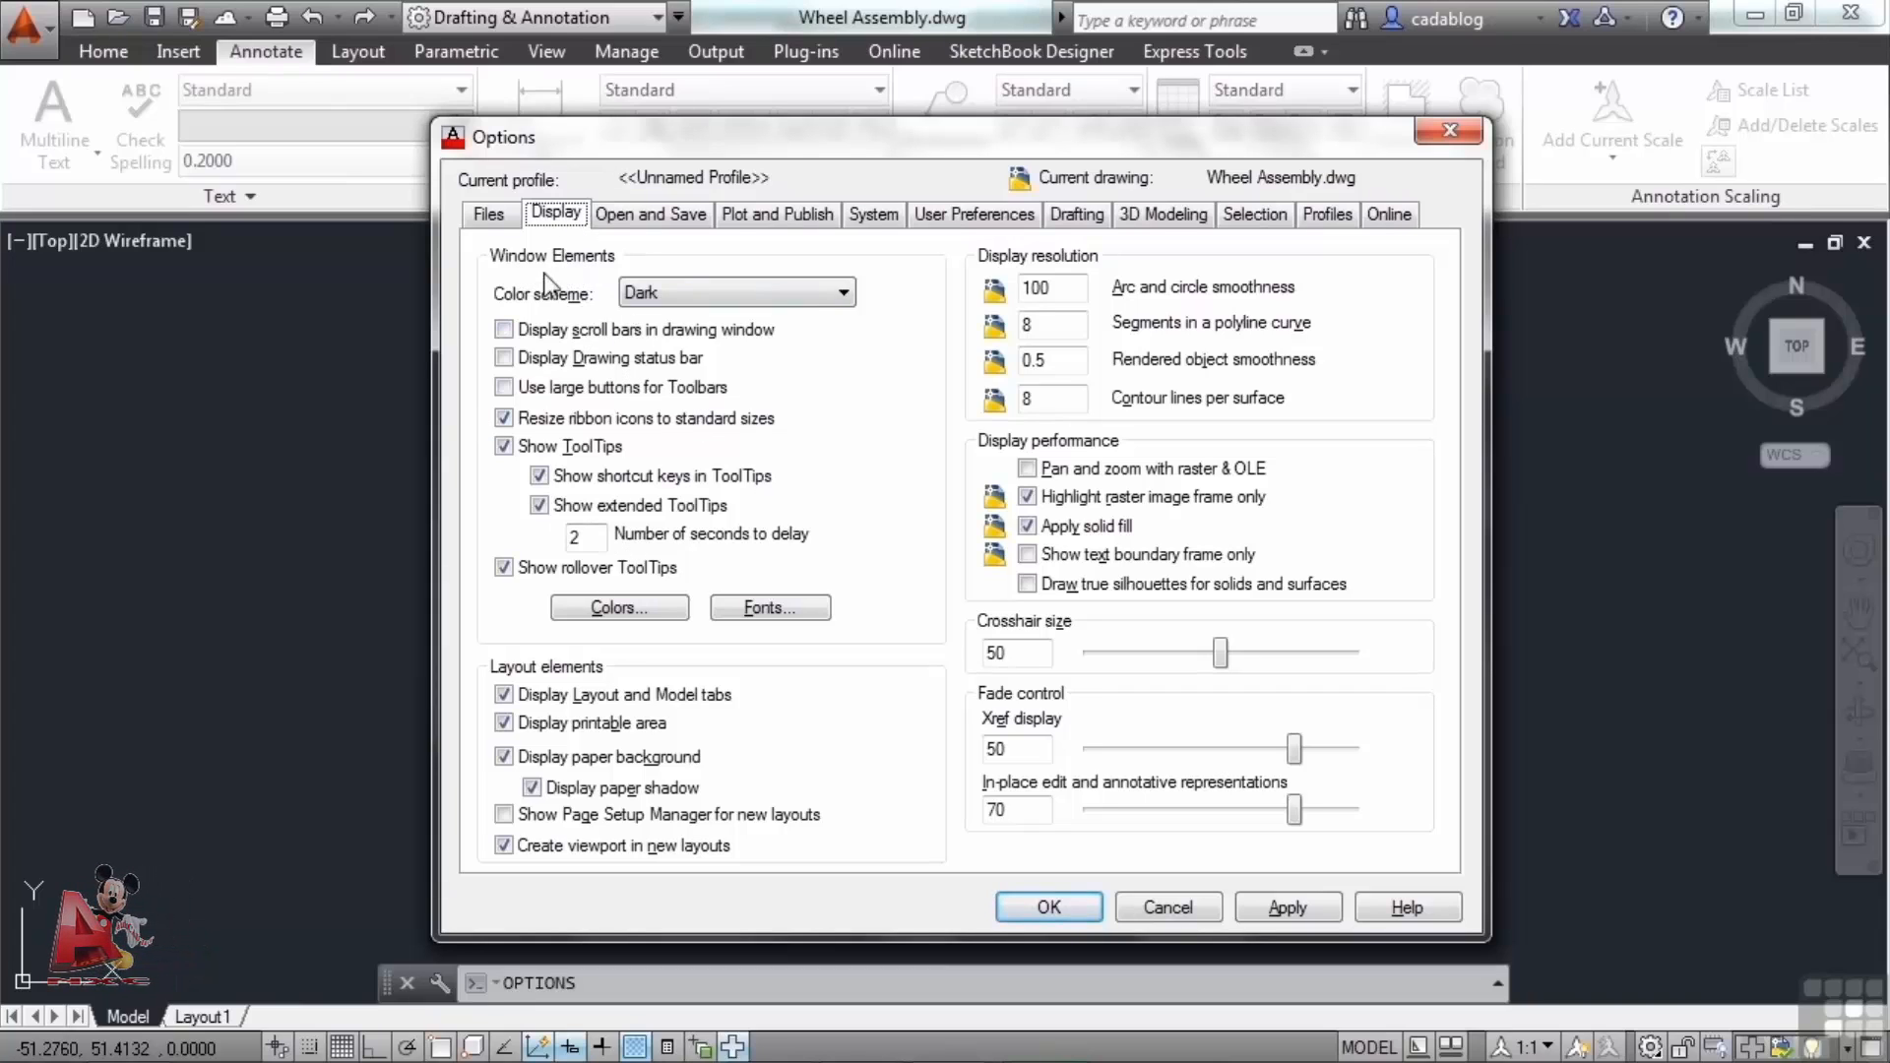
{"action": "left_click", "coordinate": [520, 448]}
{"action": "left_click", "coordinate": [505, 447]}
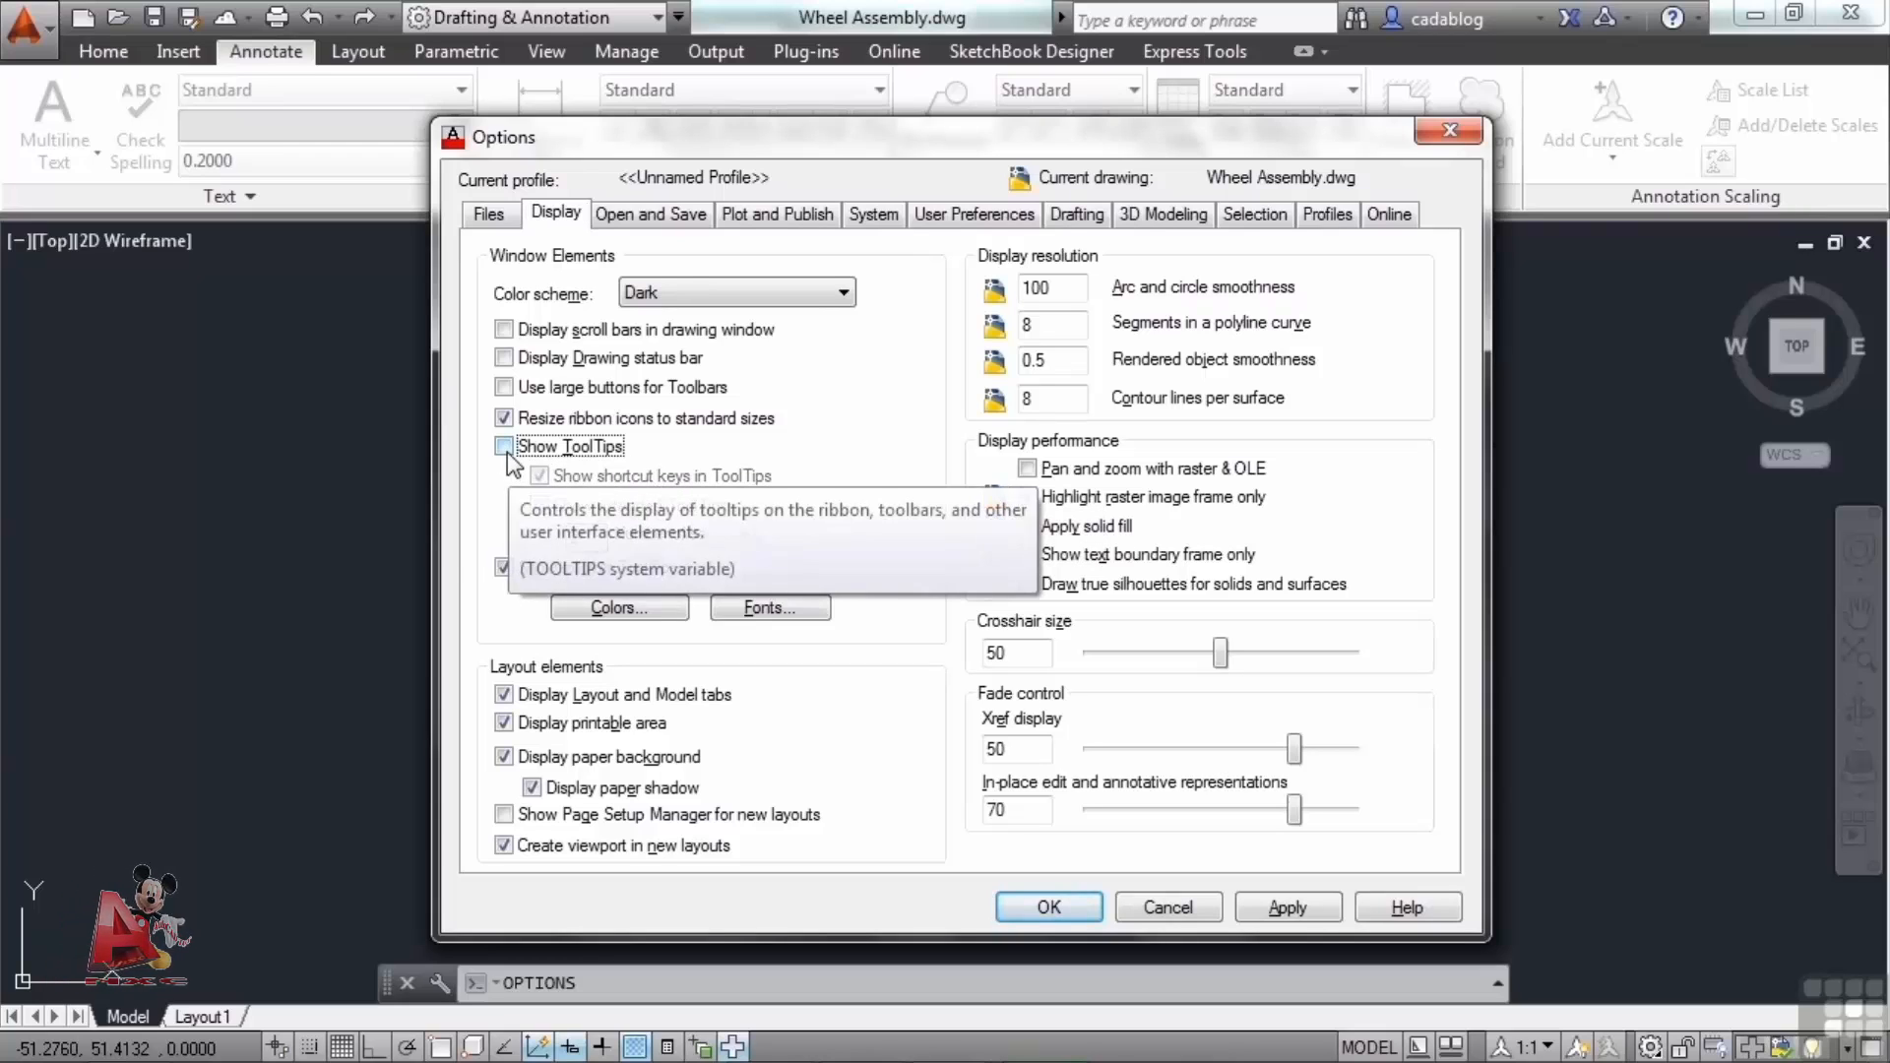
{"action": "left_click", "coordinate": [504, 568]}
{"action": "left_click", "coordinate": [503, 567]}
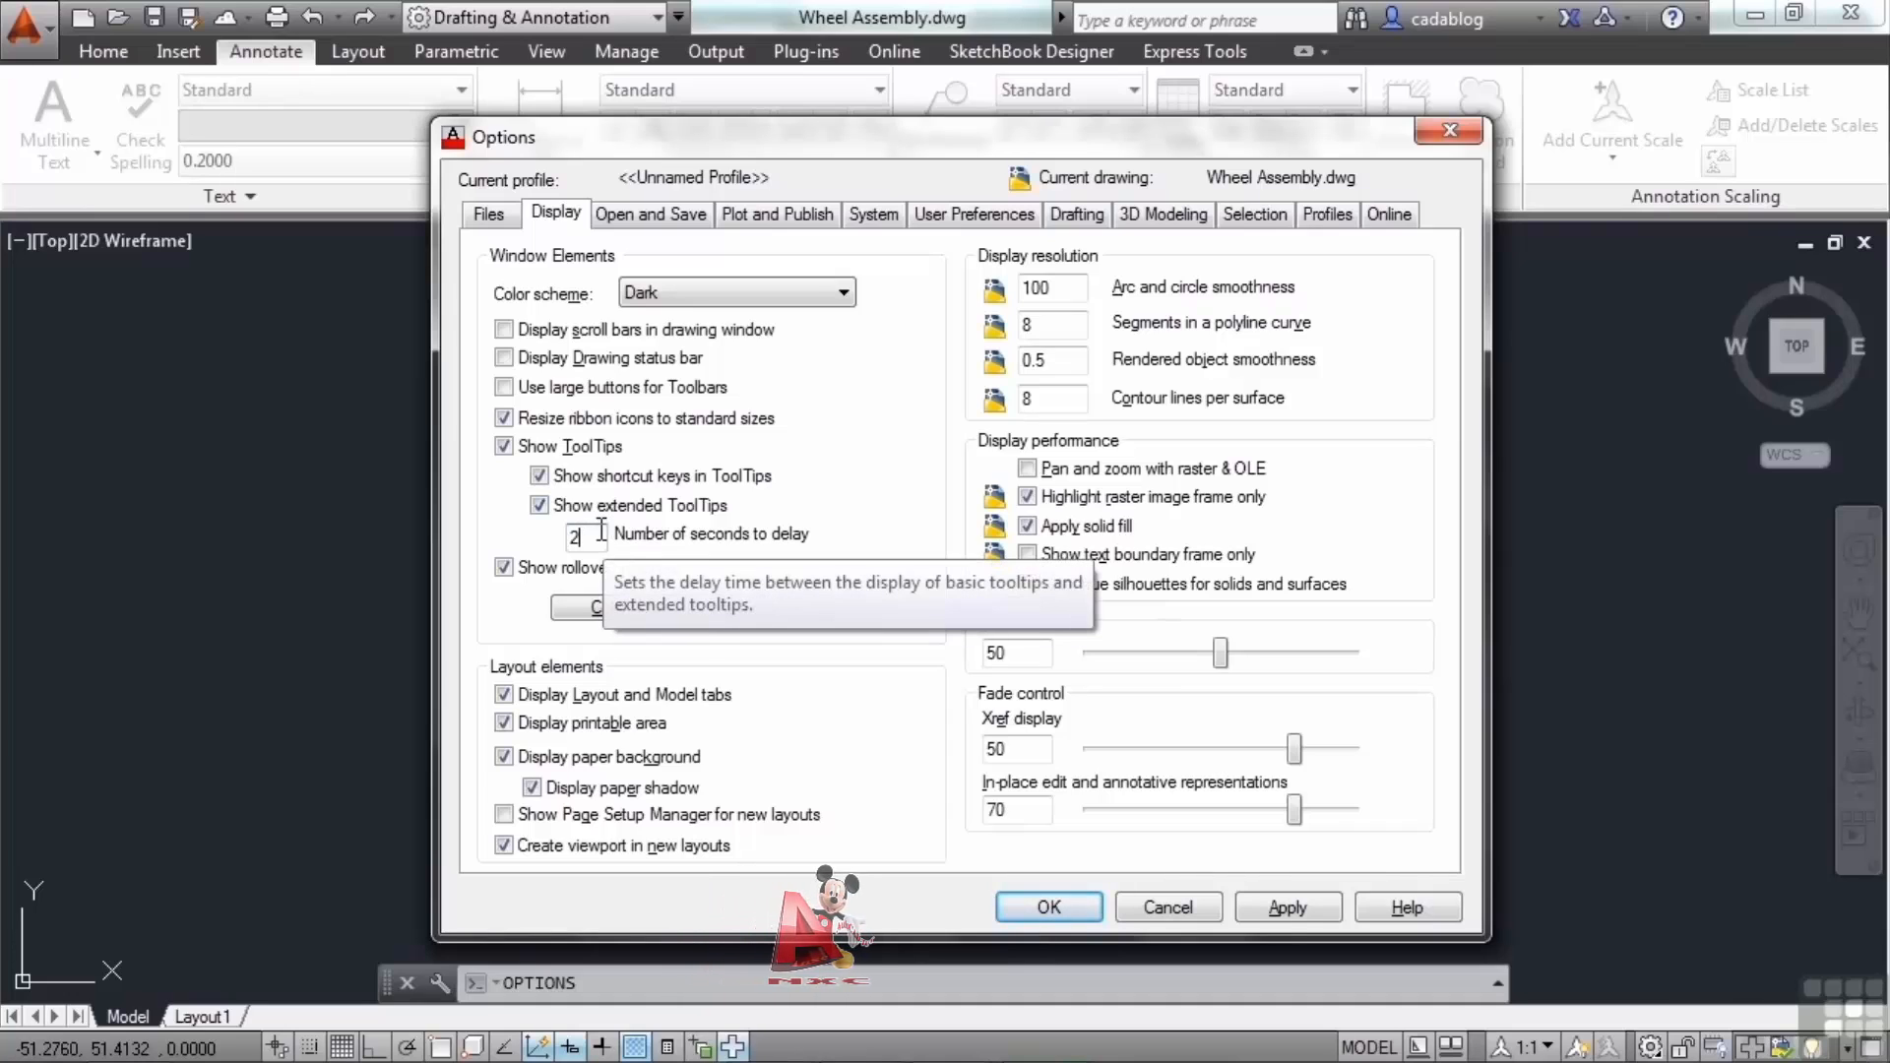
{"action": "left_click", "coordinate": [504, 446]}
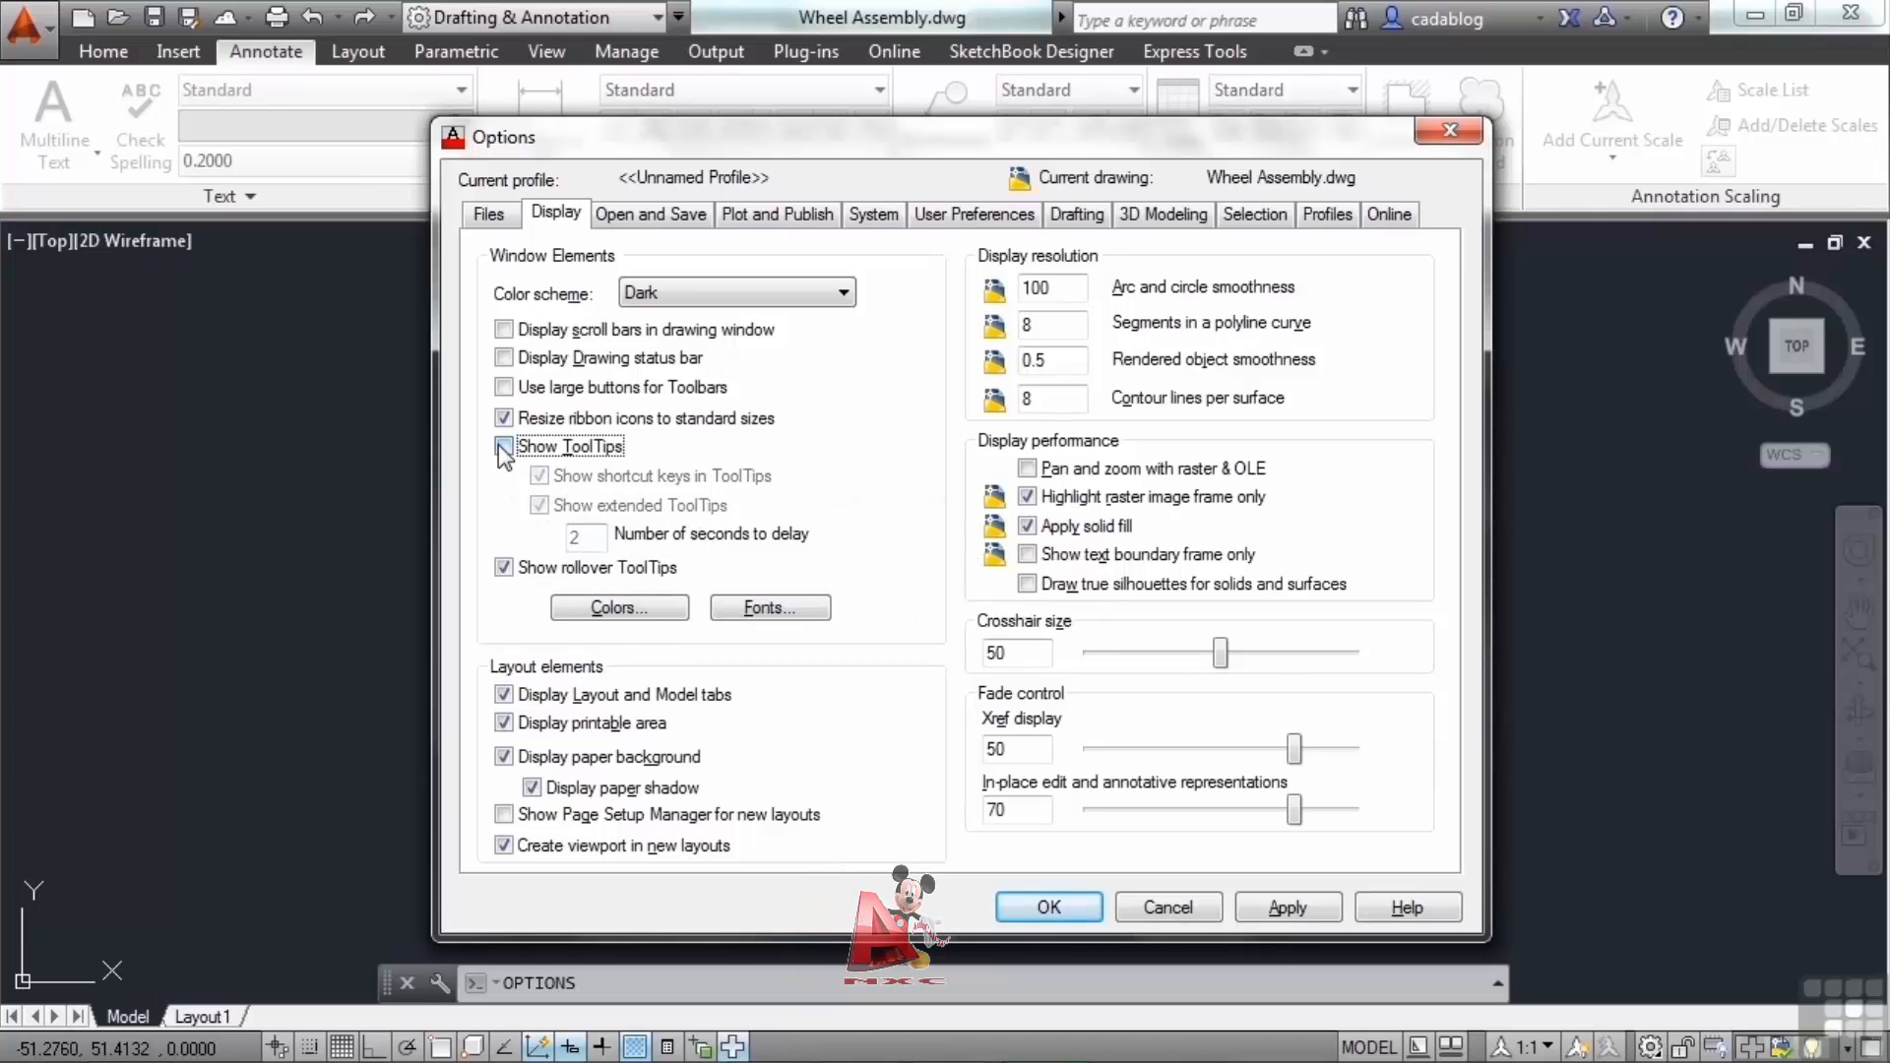
{"action": "left_click", "coordinate": [1046, 909]}
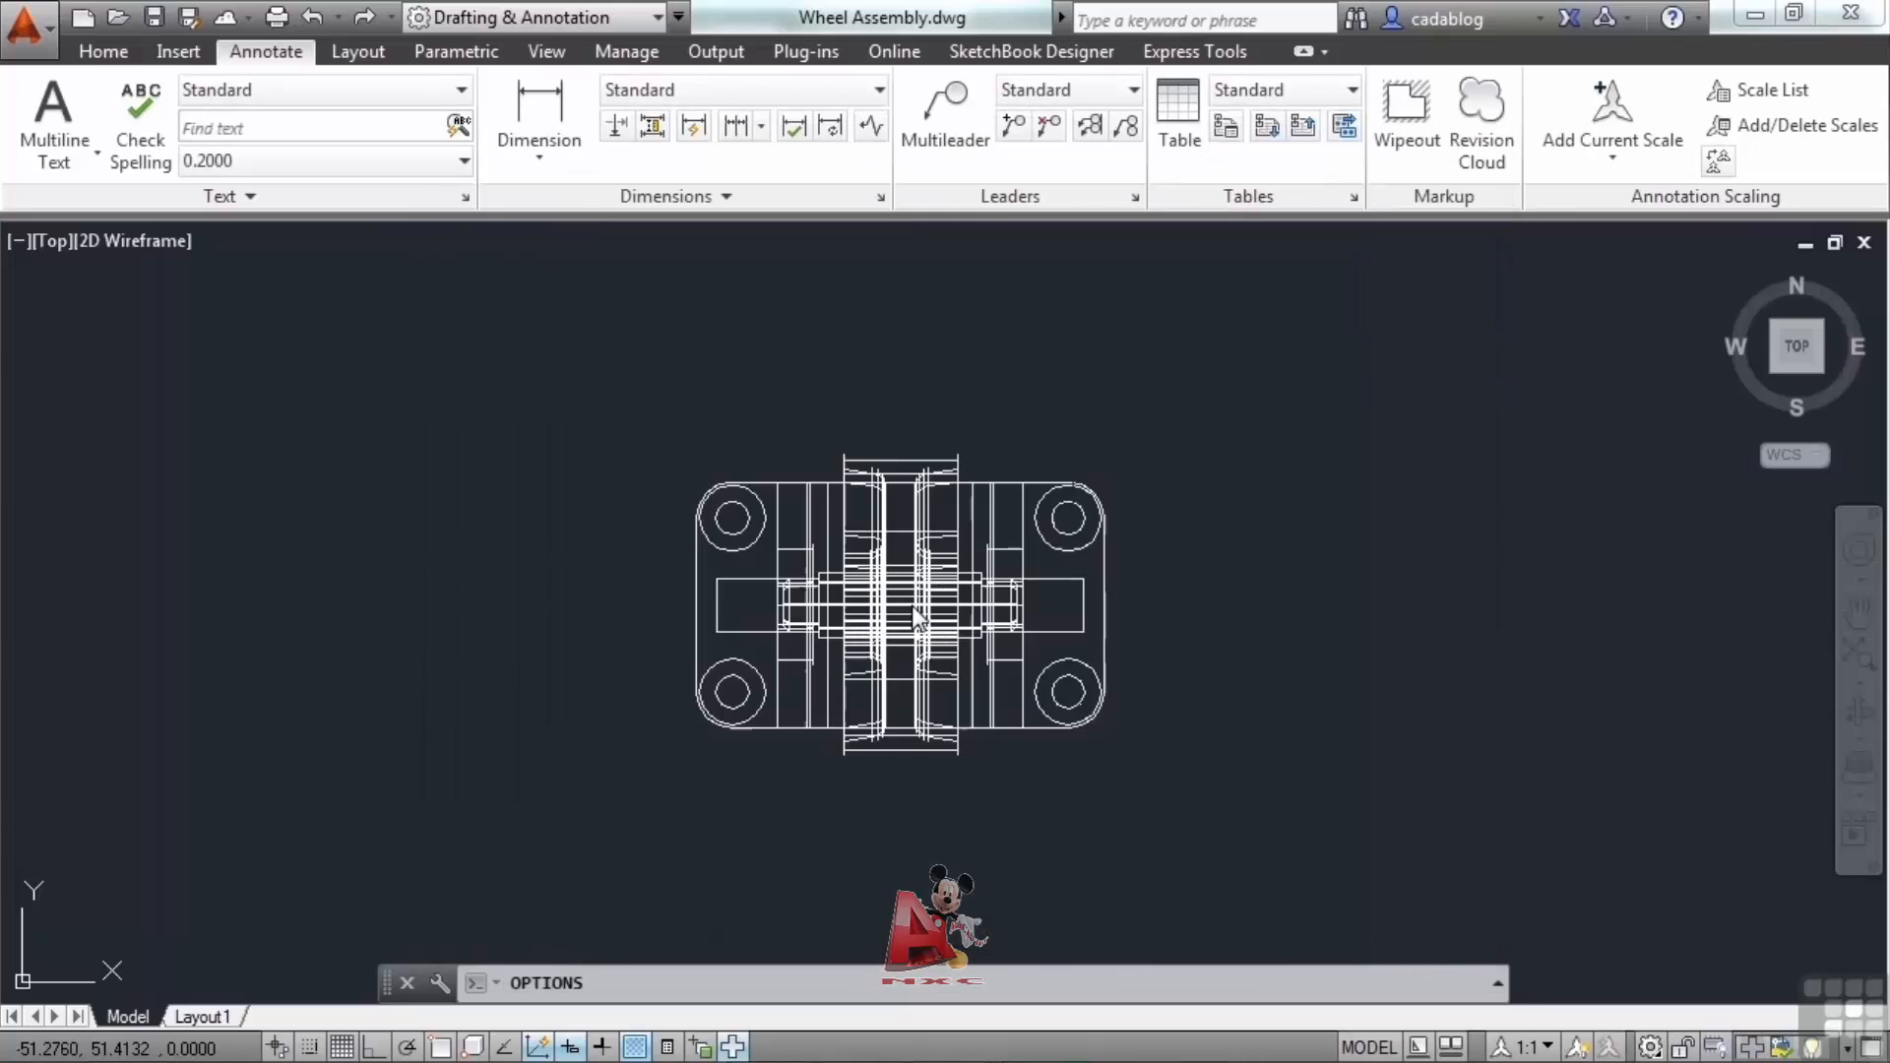
Expand the Text and Dimensions panels and examine the dimension style and text height lists.
{"action": "mouse_move", "coordinate": [910, 604]}
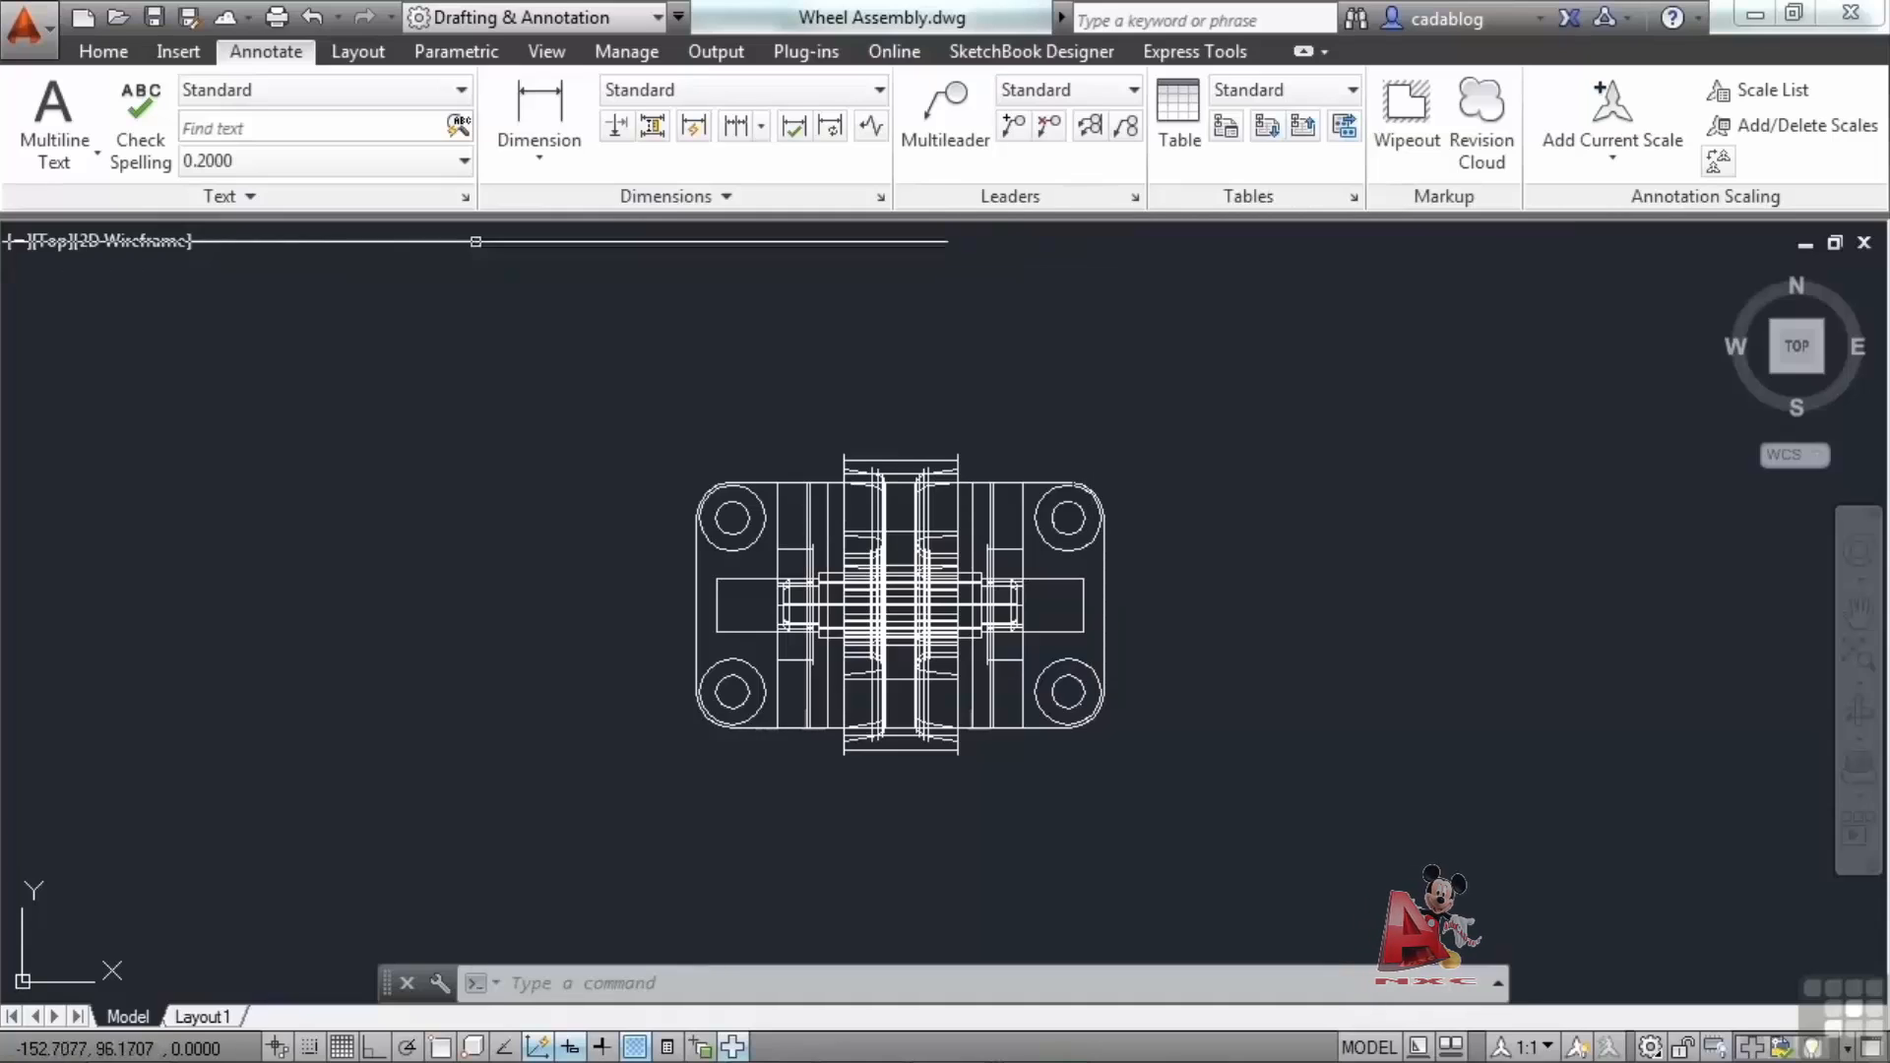
{"action": "left_click", "coordinate": [239, 199]}
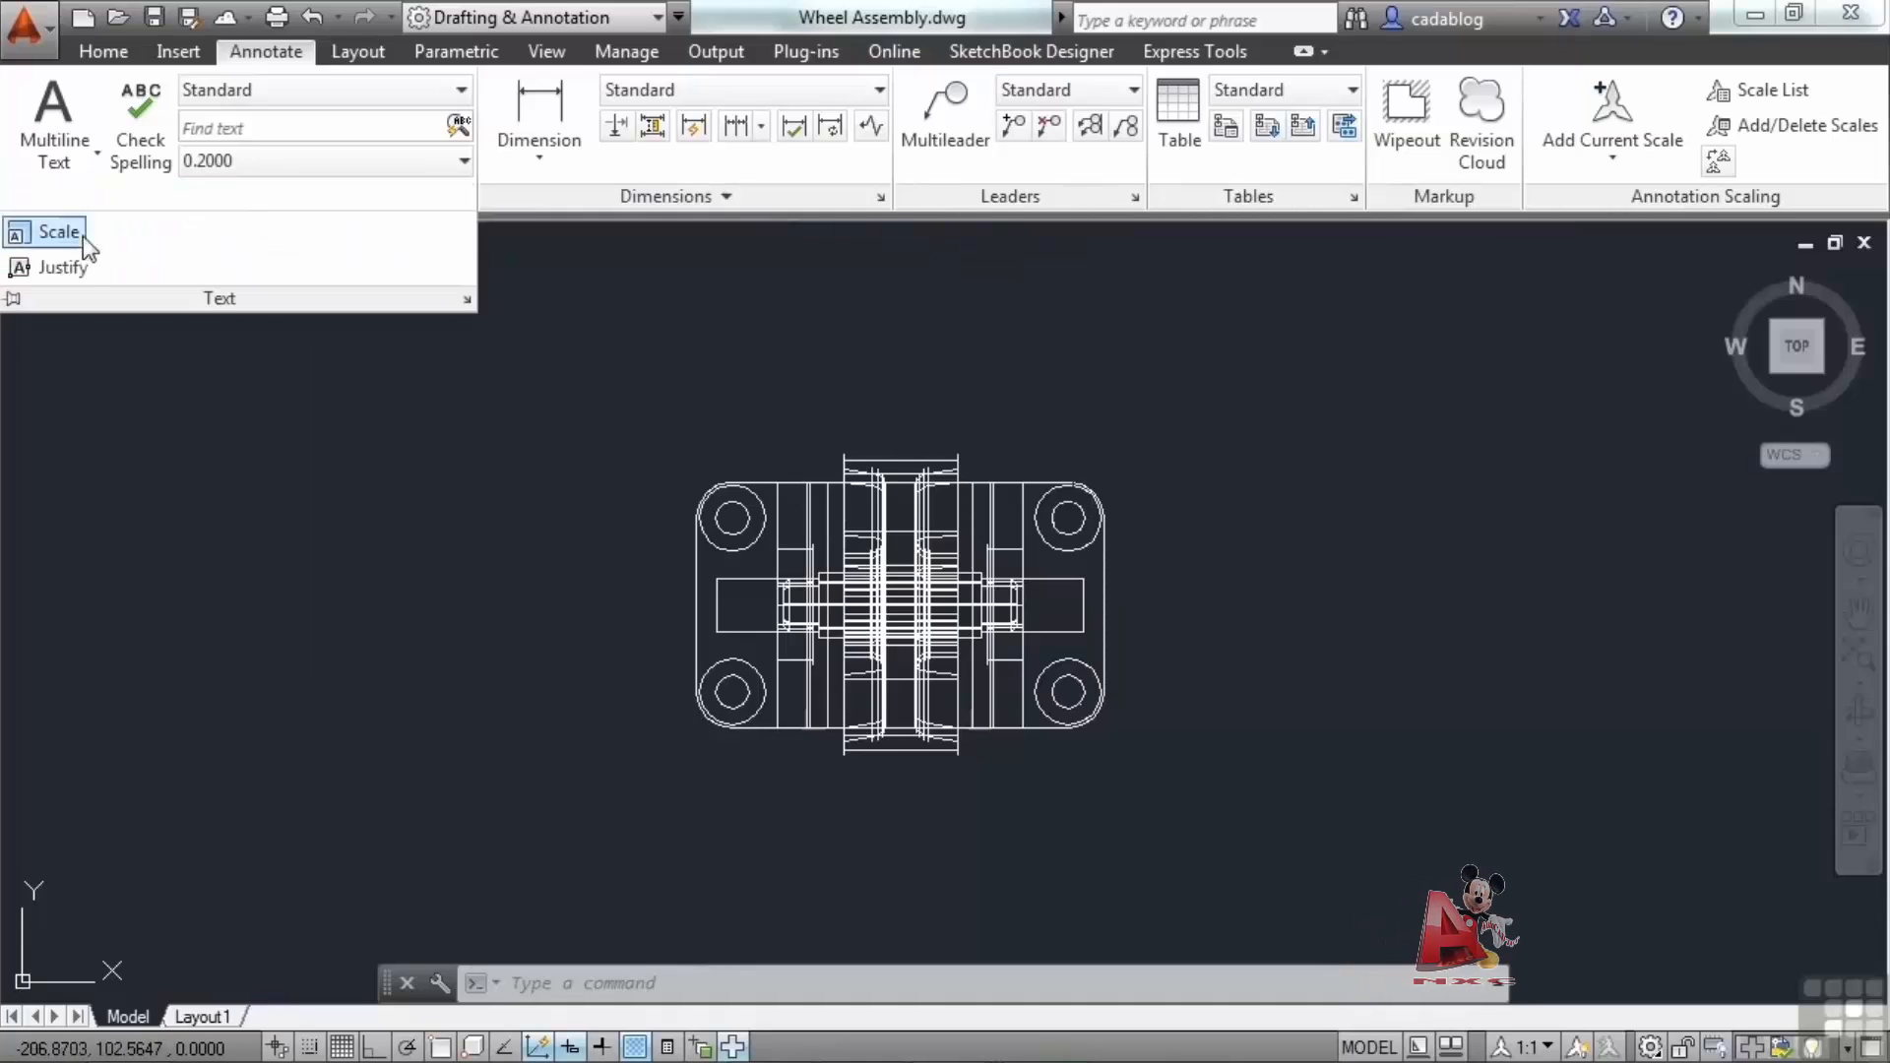
{"action": "left_click", "coordinate": [734, 192]}
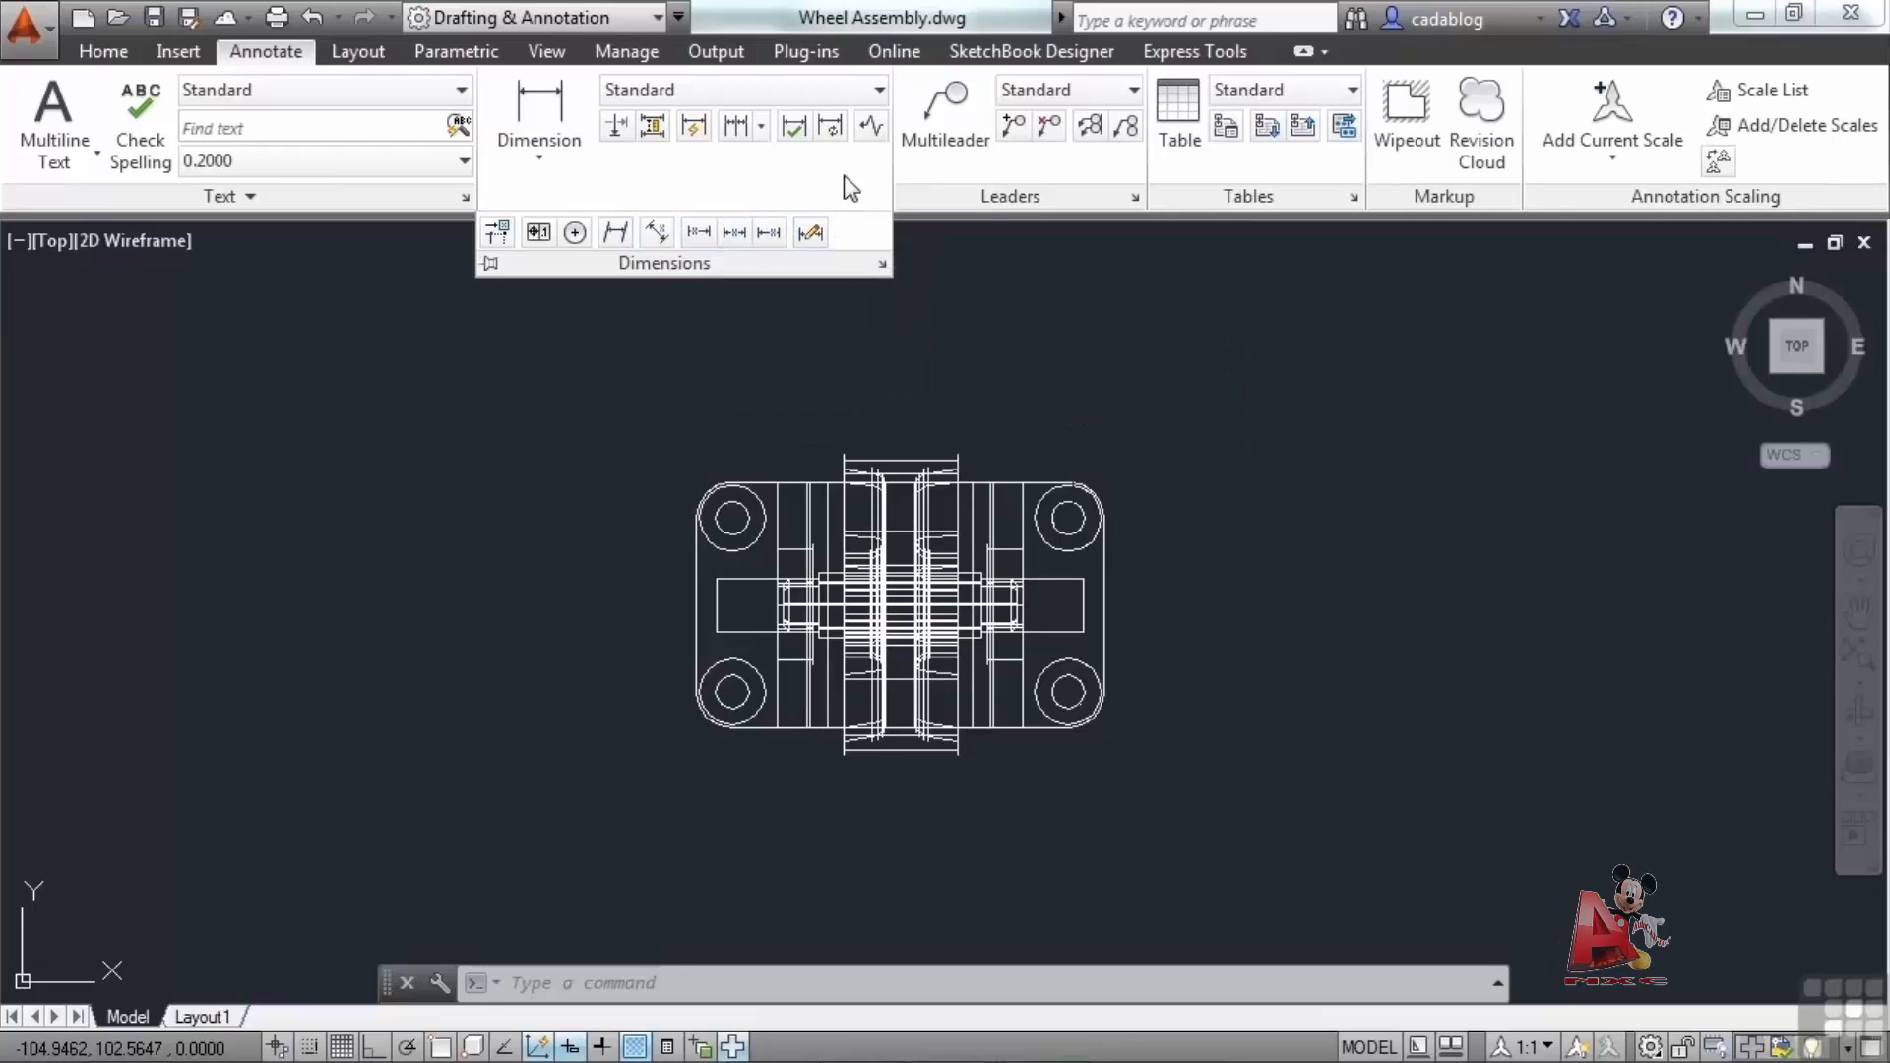
{"action": "left_click", "coordinate": [874, 96]}
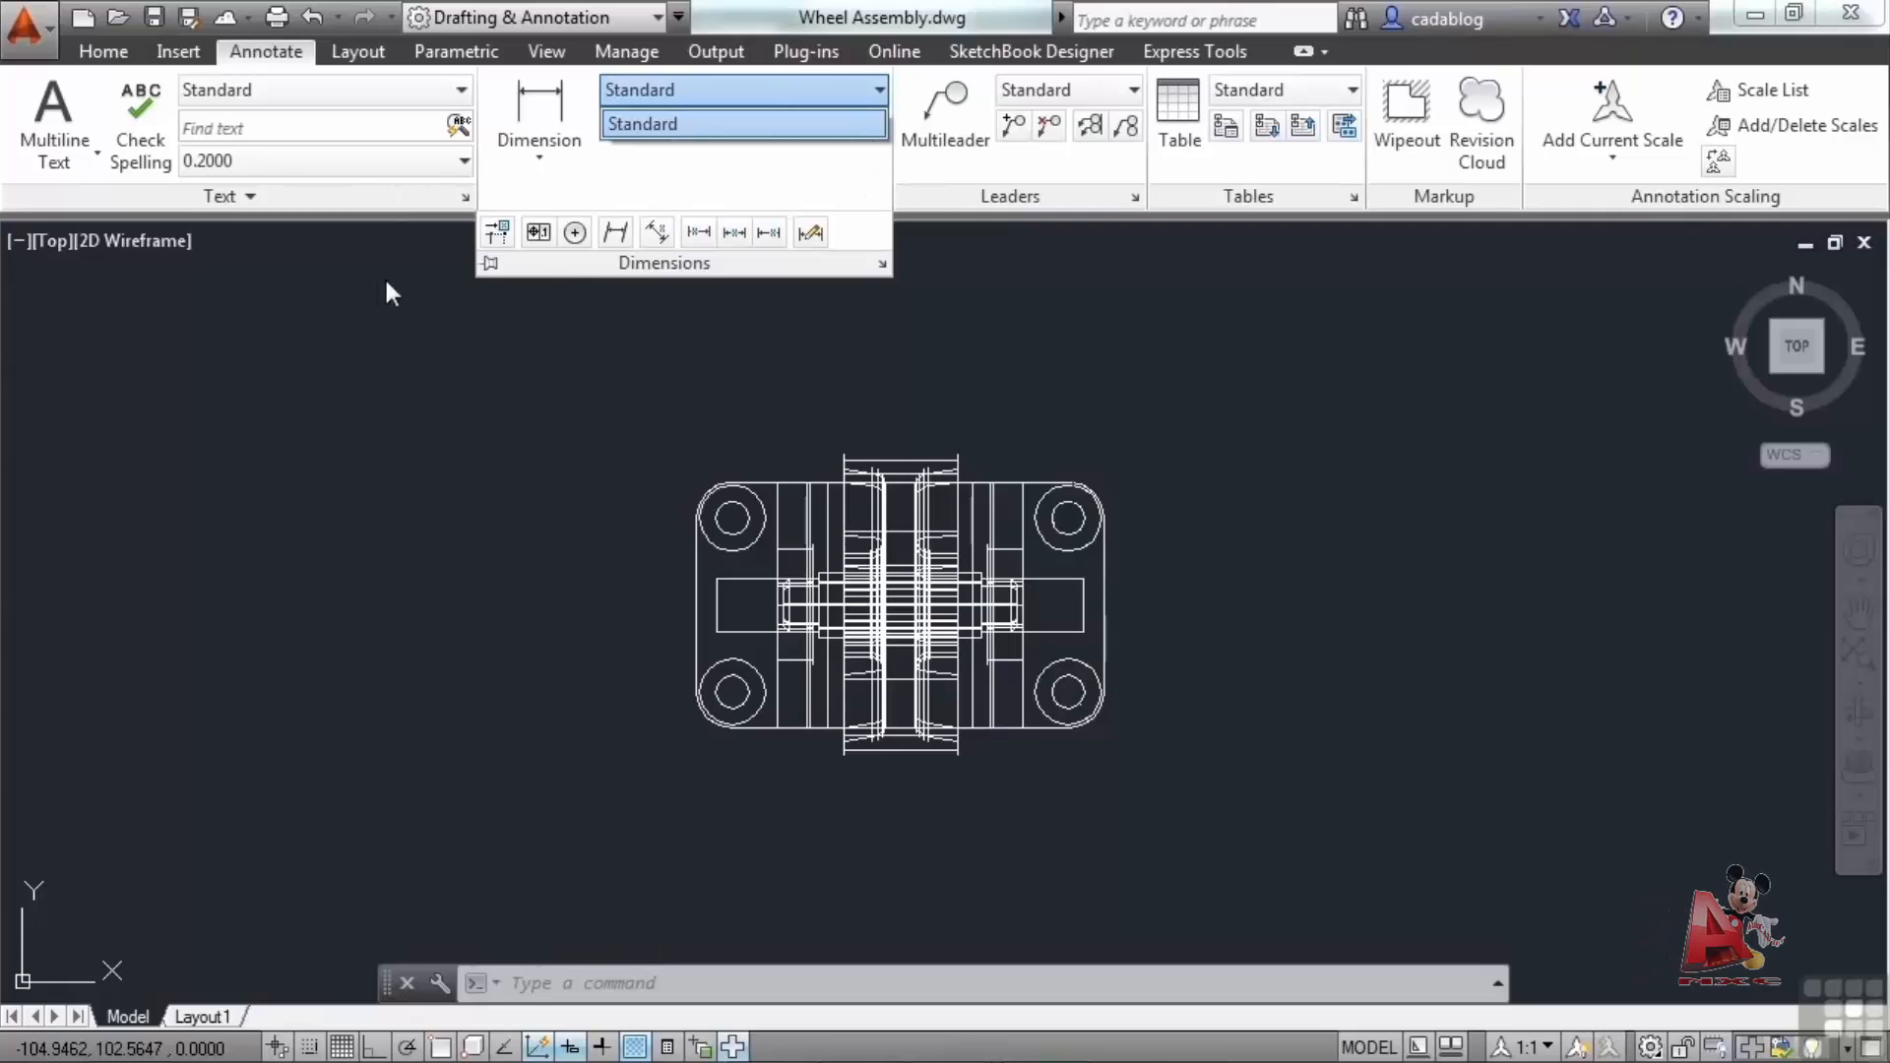
{"action": "left_click", "coordinate": [463, 161]}
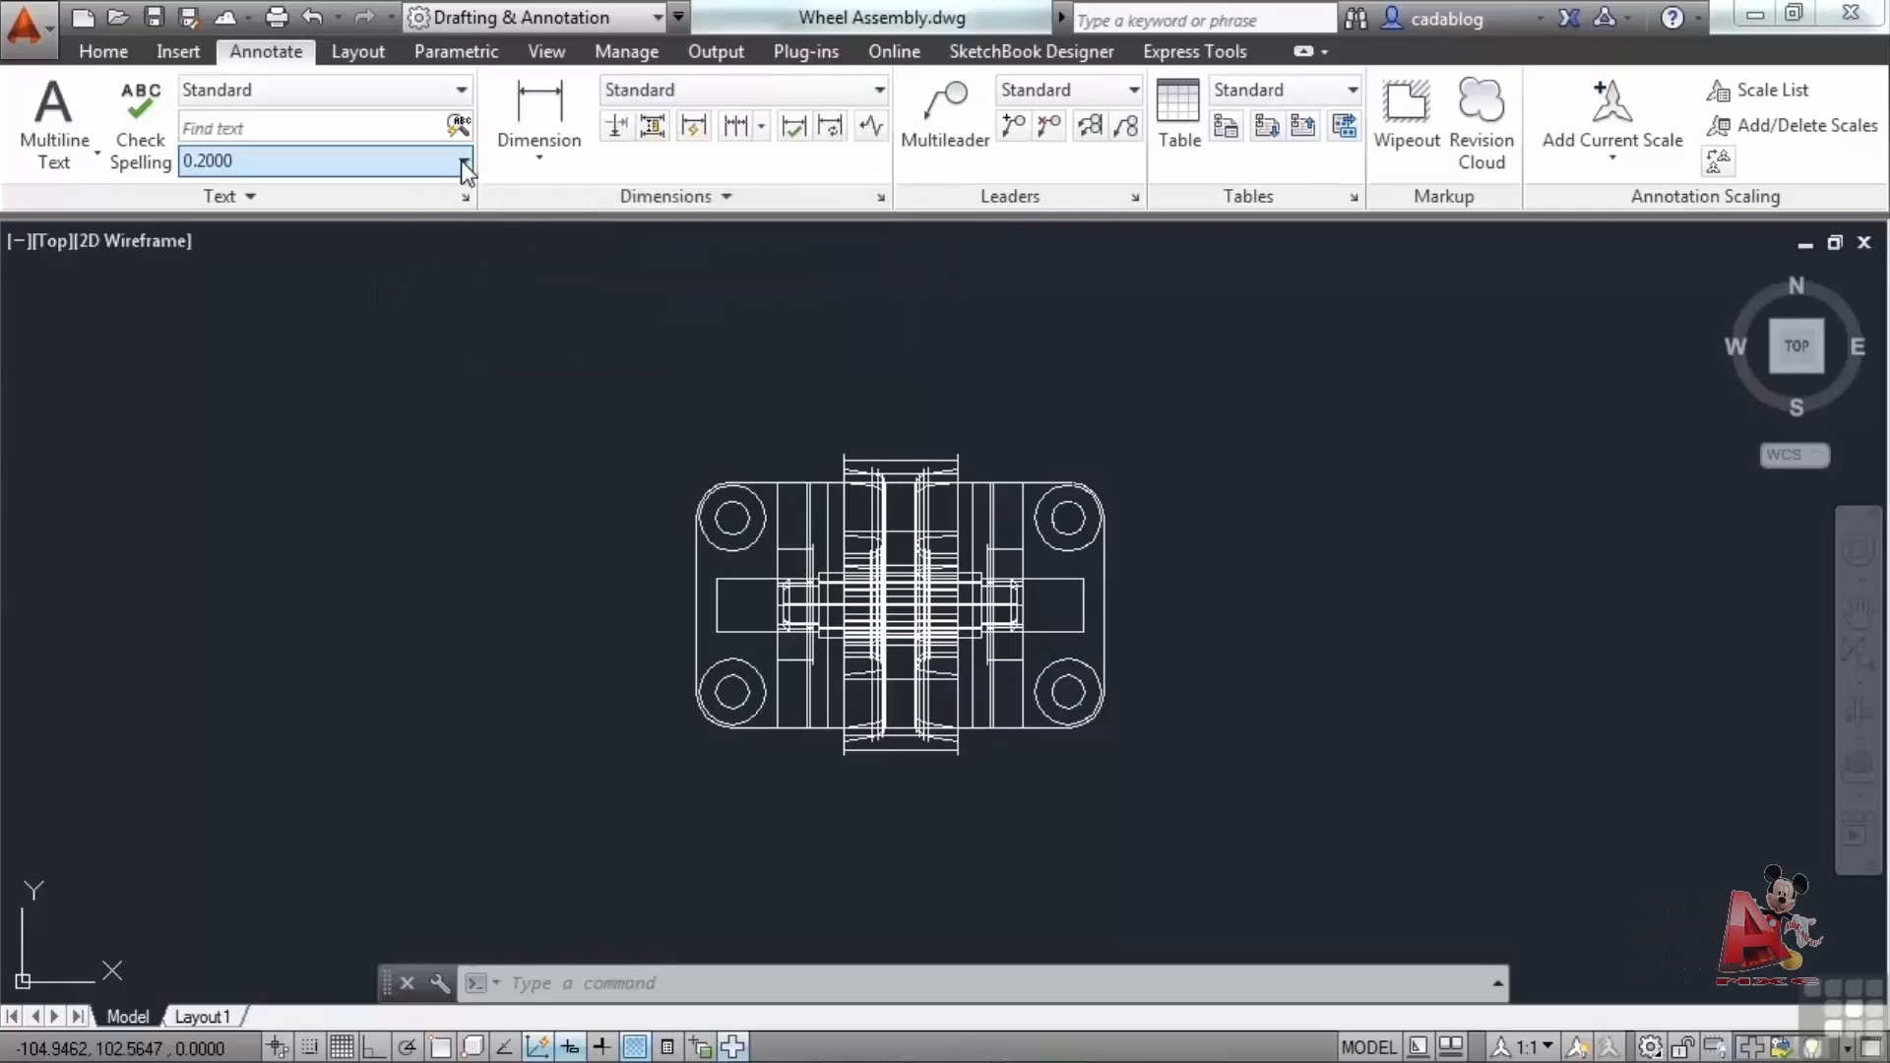
{"action": "left_click", "coordinate": [462, 161]}
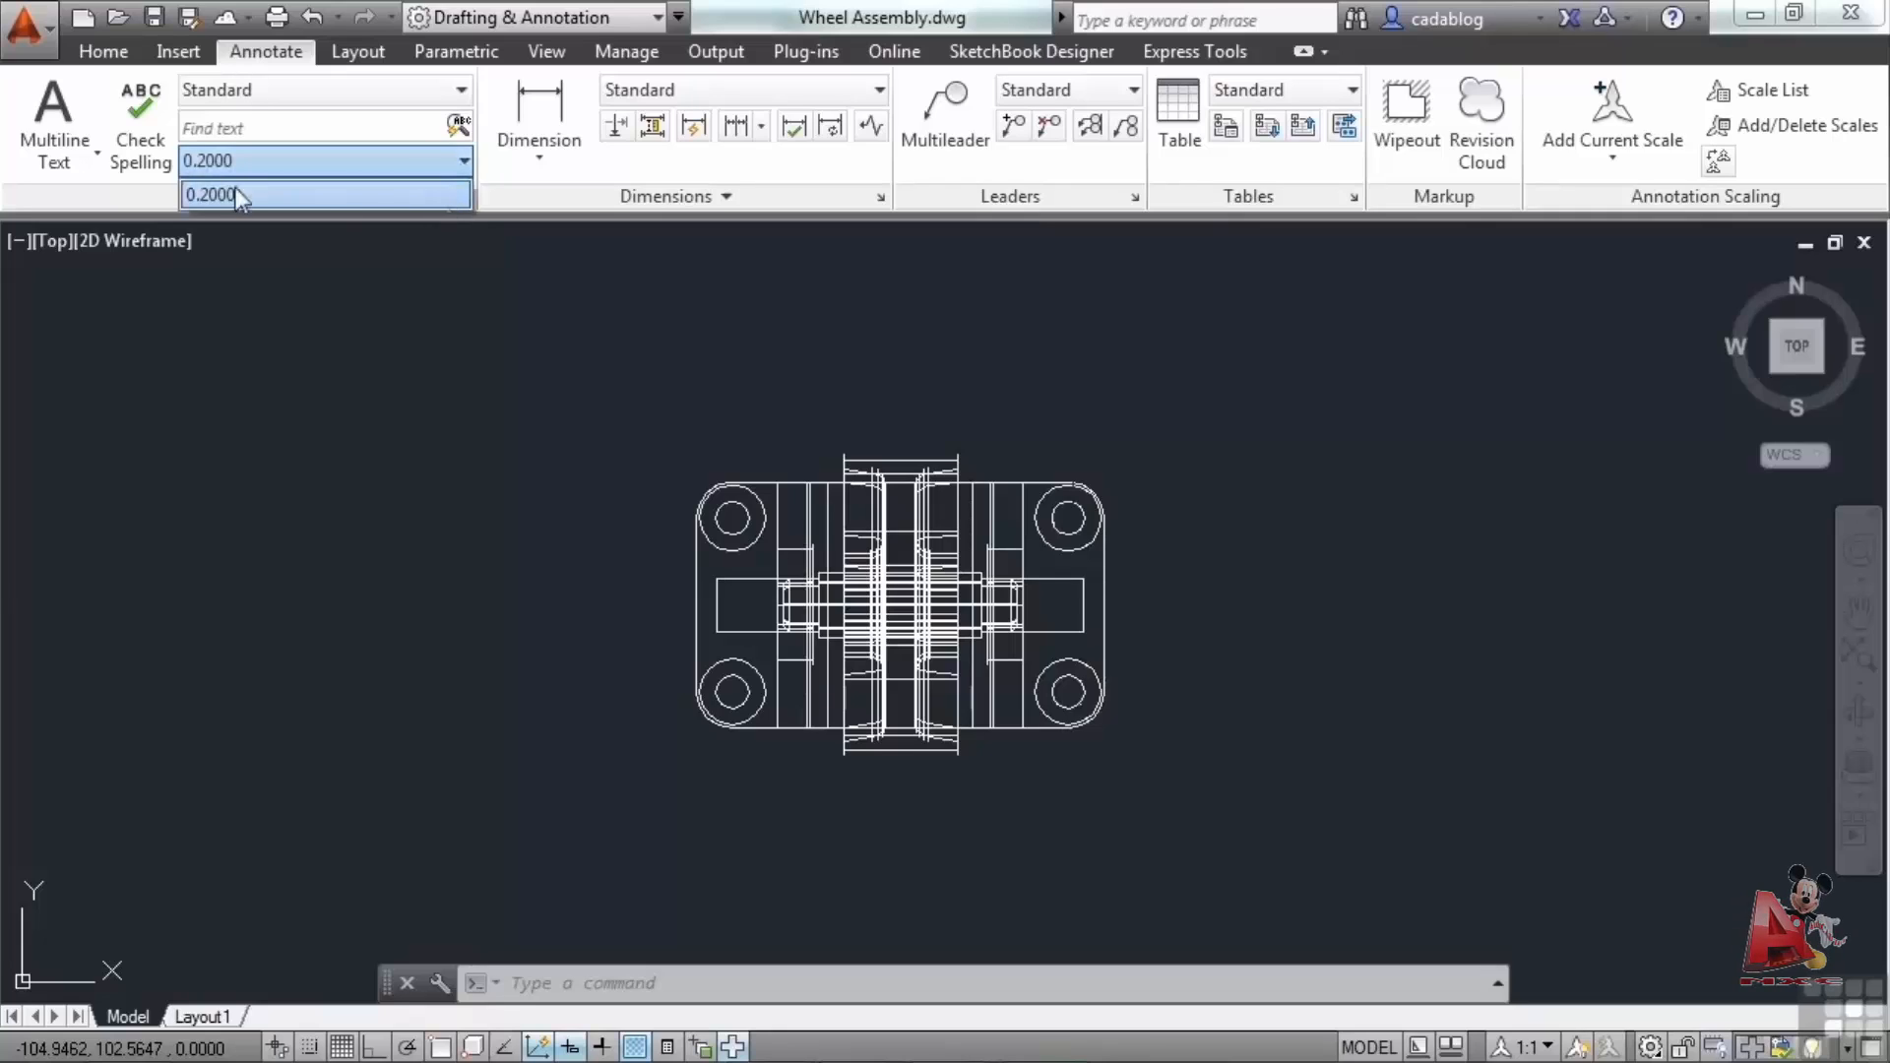
Return to the Home tab and expand the Draw panel to view its extra tools.
{"action": "left_click", "coordinate": [94, 53]}
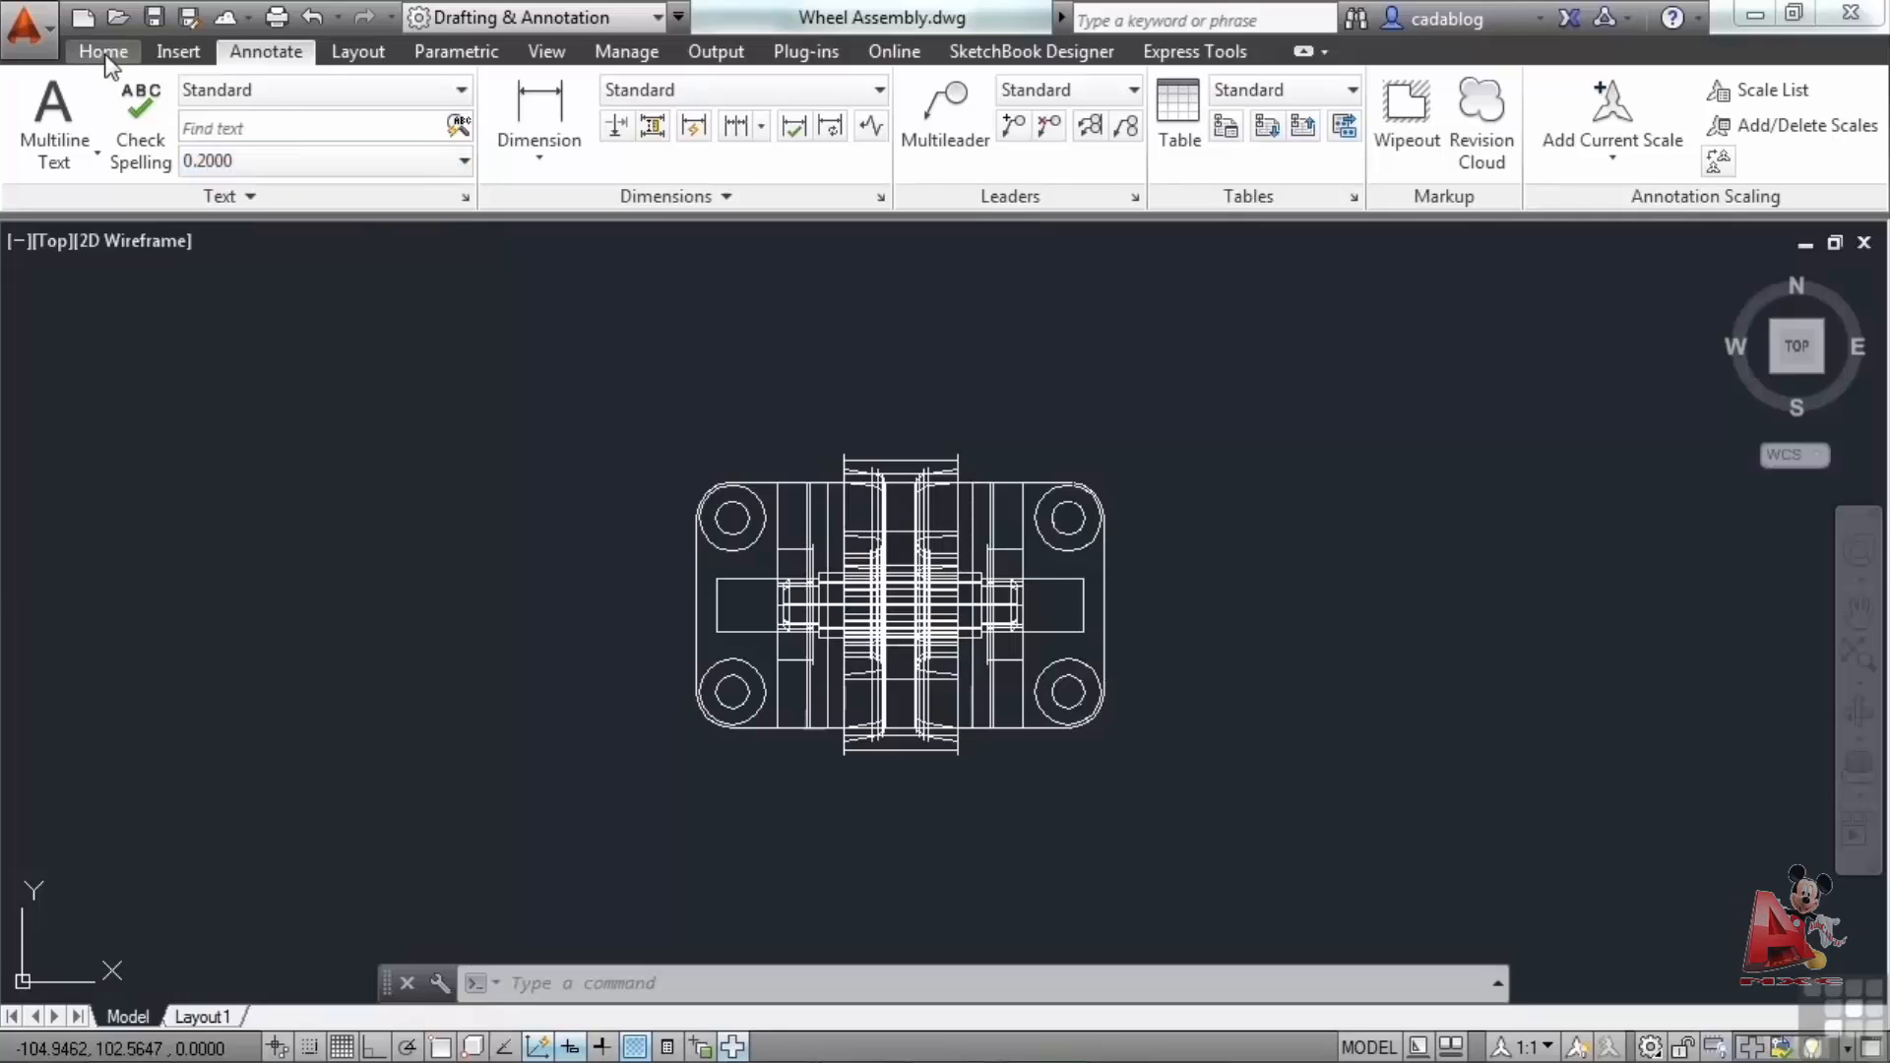
{"action": "left_click", "coordinate": [105, 54]}
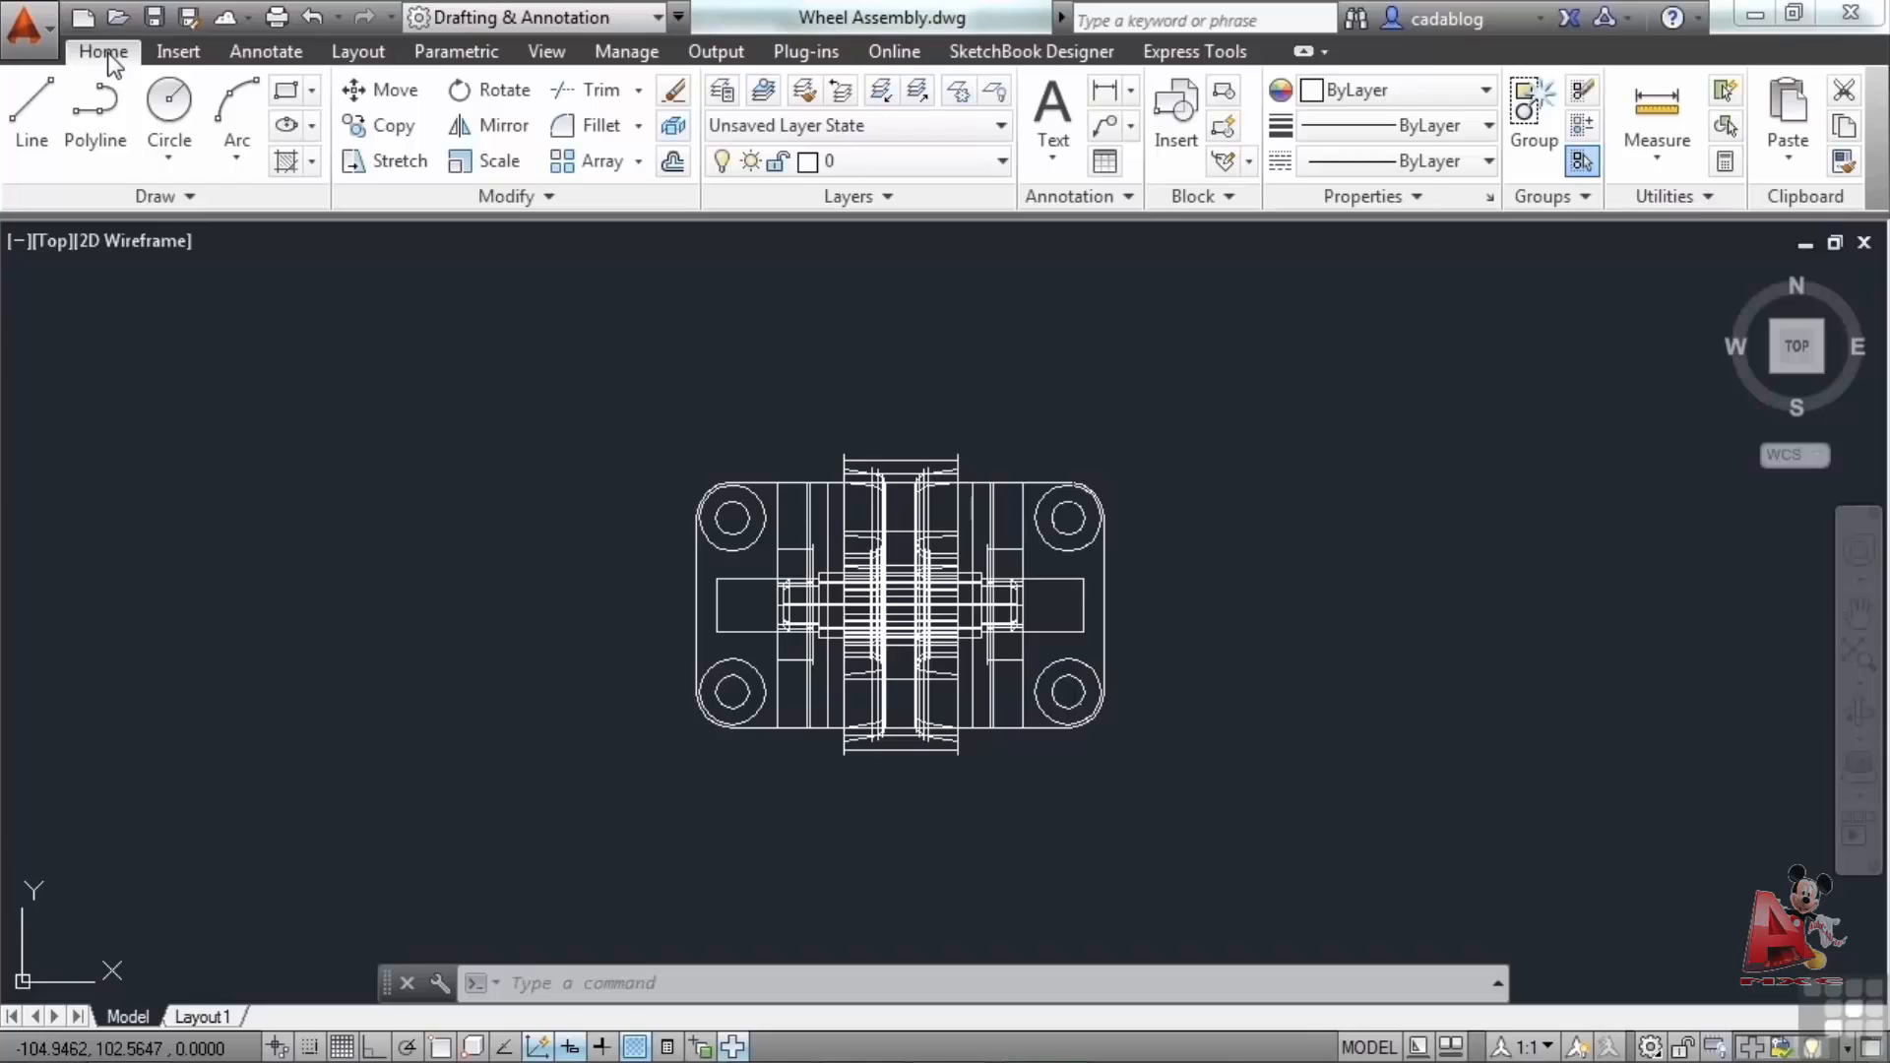
{"action": "left_click", "coordinate": [195, 192]}
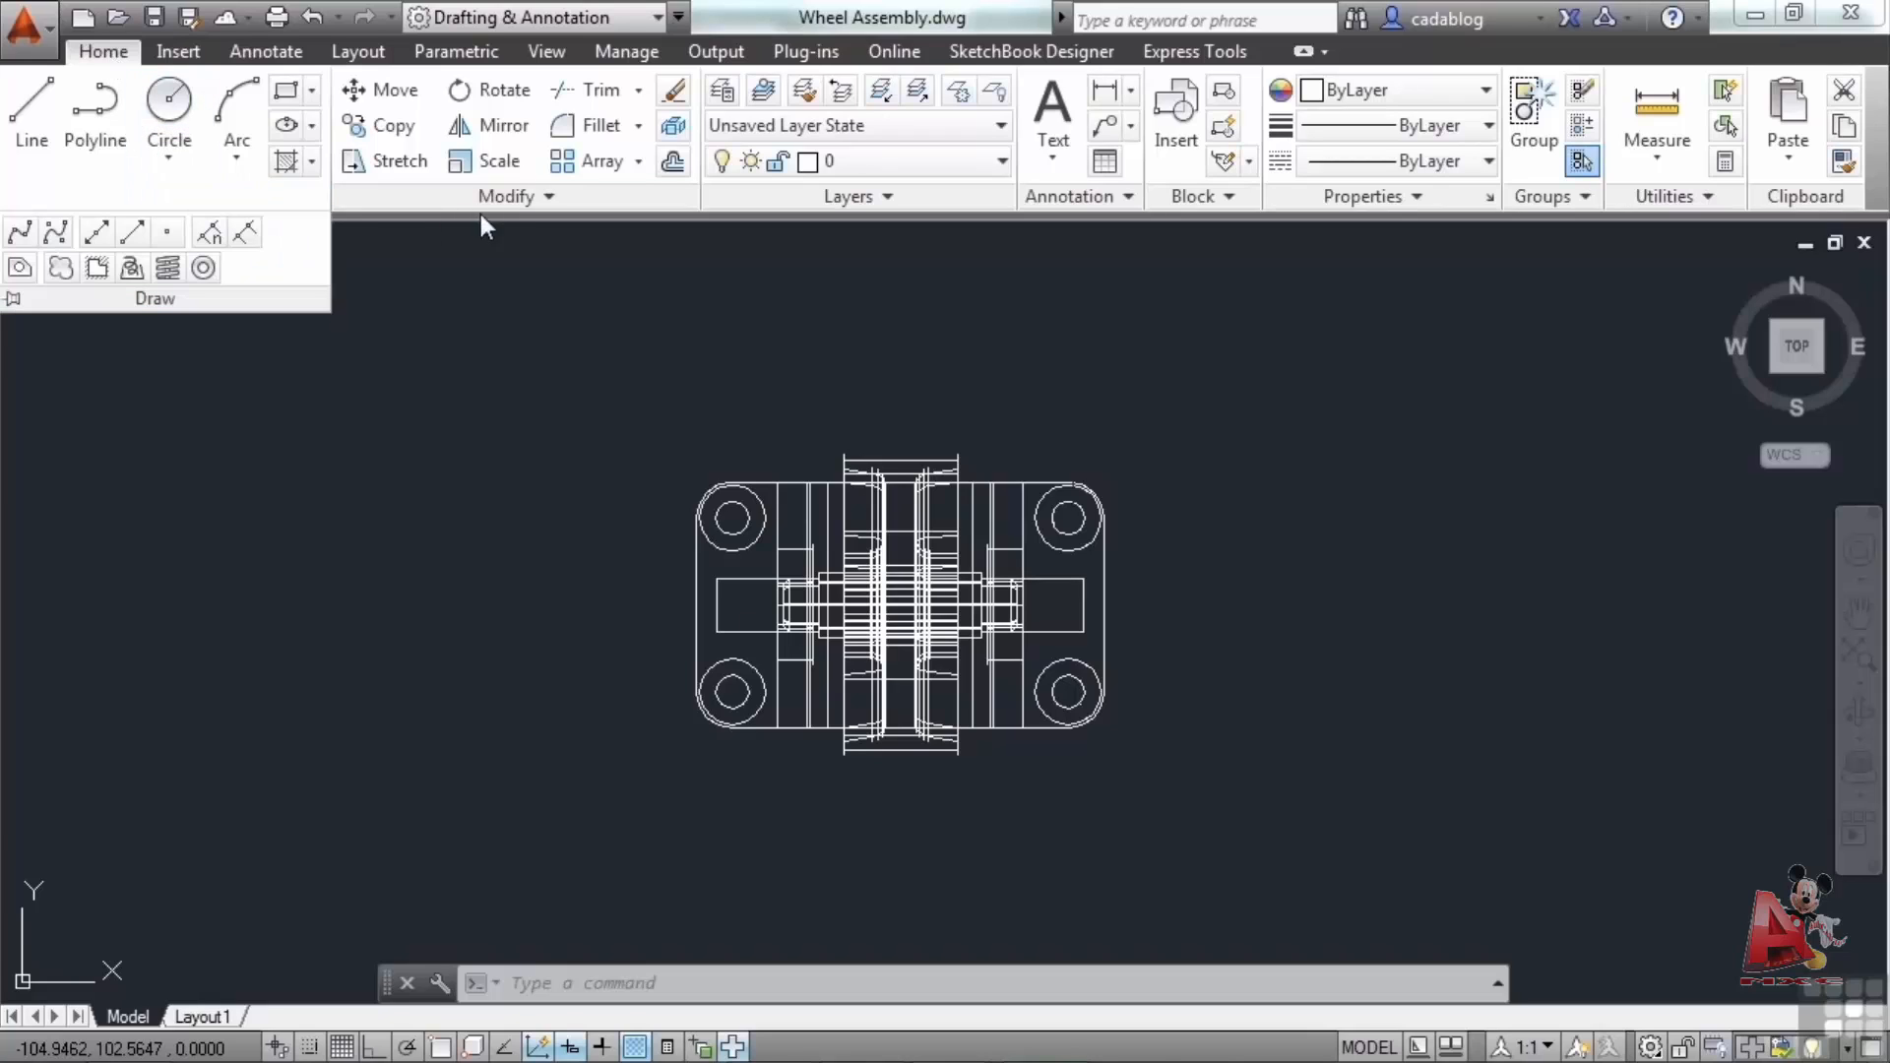
Expand the Modify and Layers panels to view their extra tools.
{"action": "left_click", "coordinate": [500, 197]}
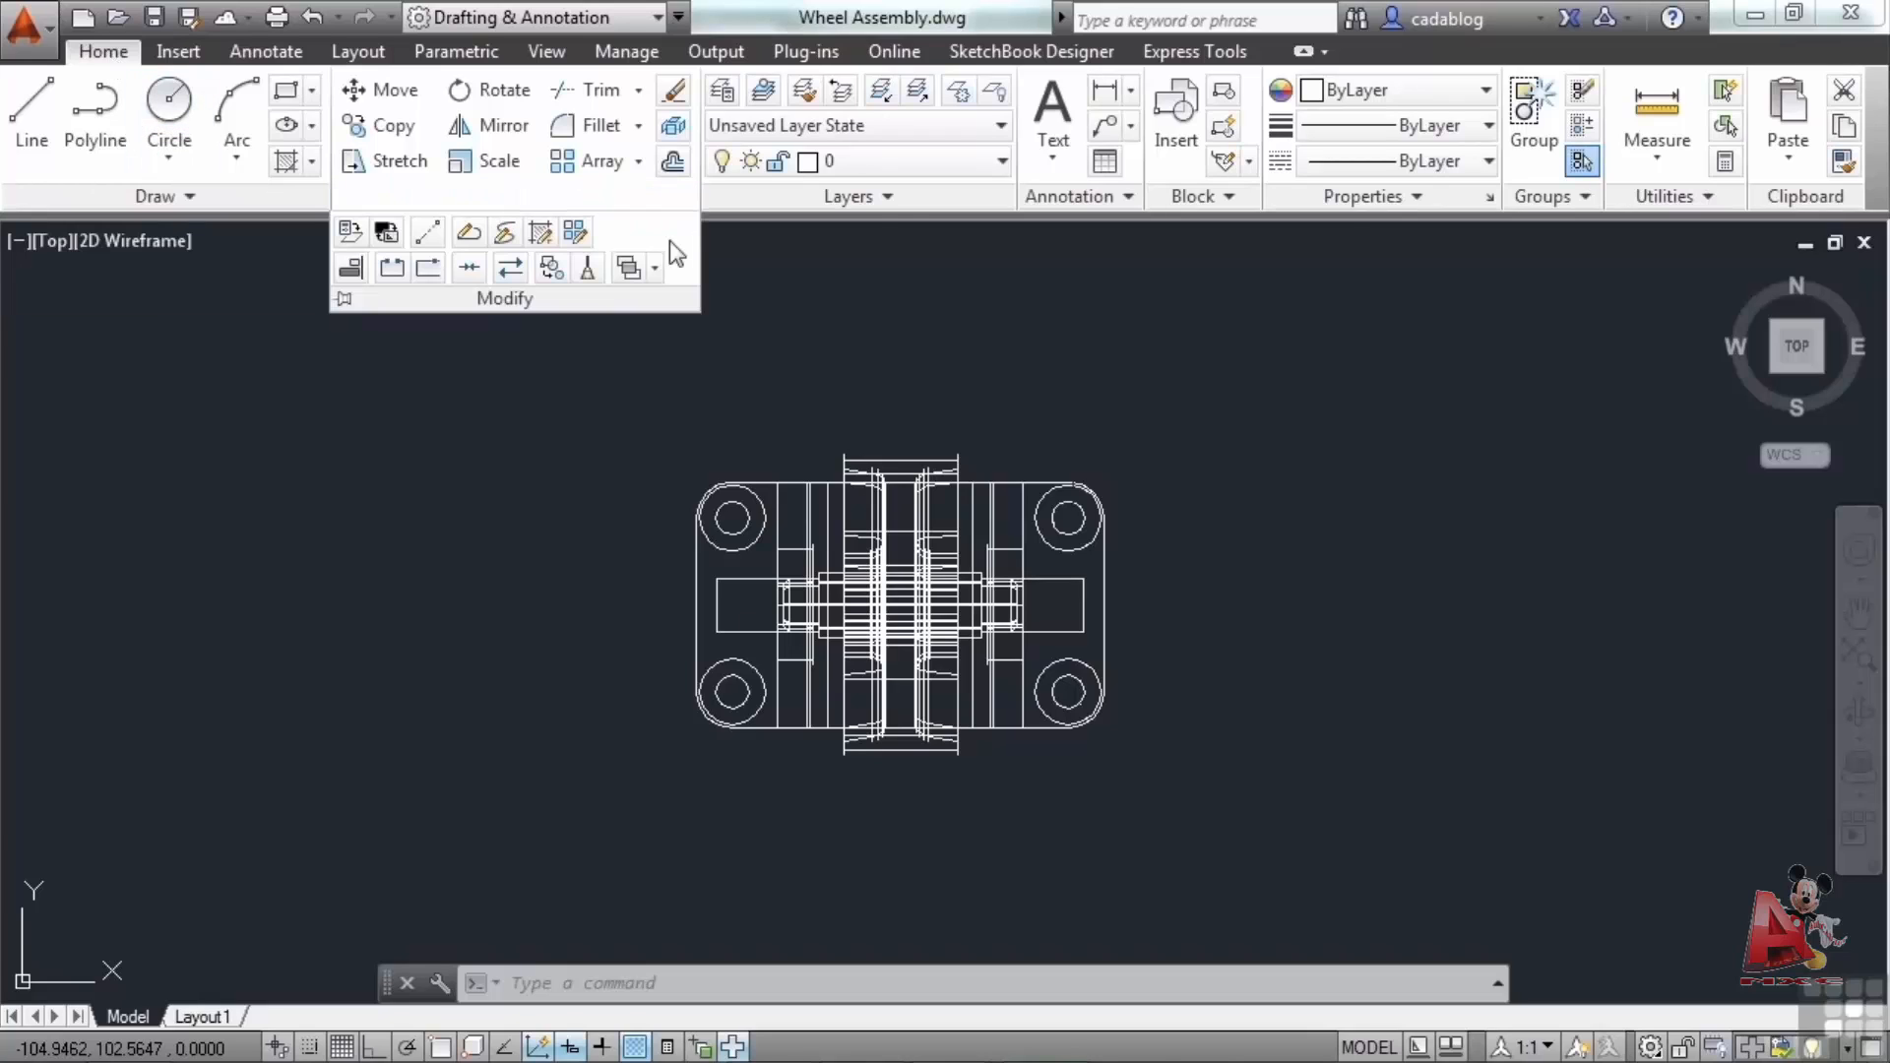
{"action": "left_click", "coordinate": [890, 195]}
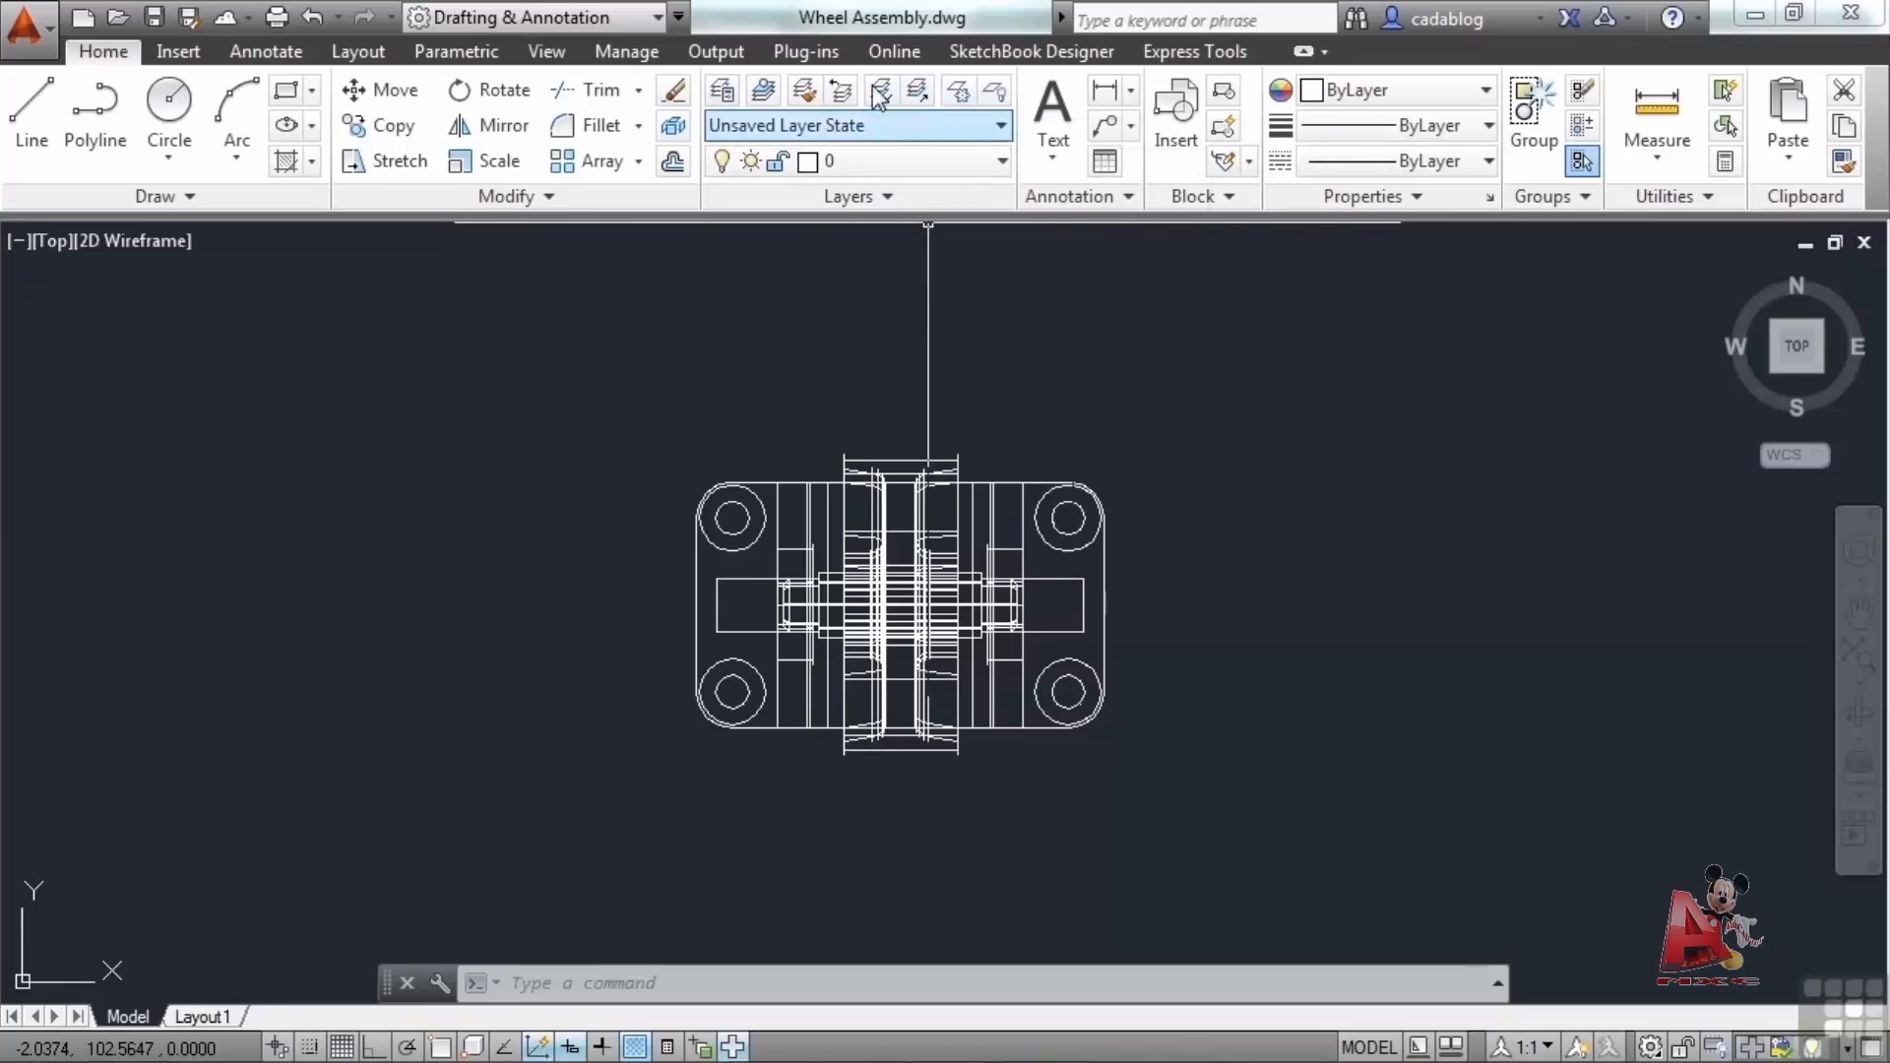
{"action": "left_click", "coordinate": [896, 198]}
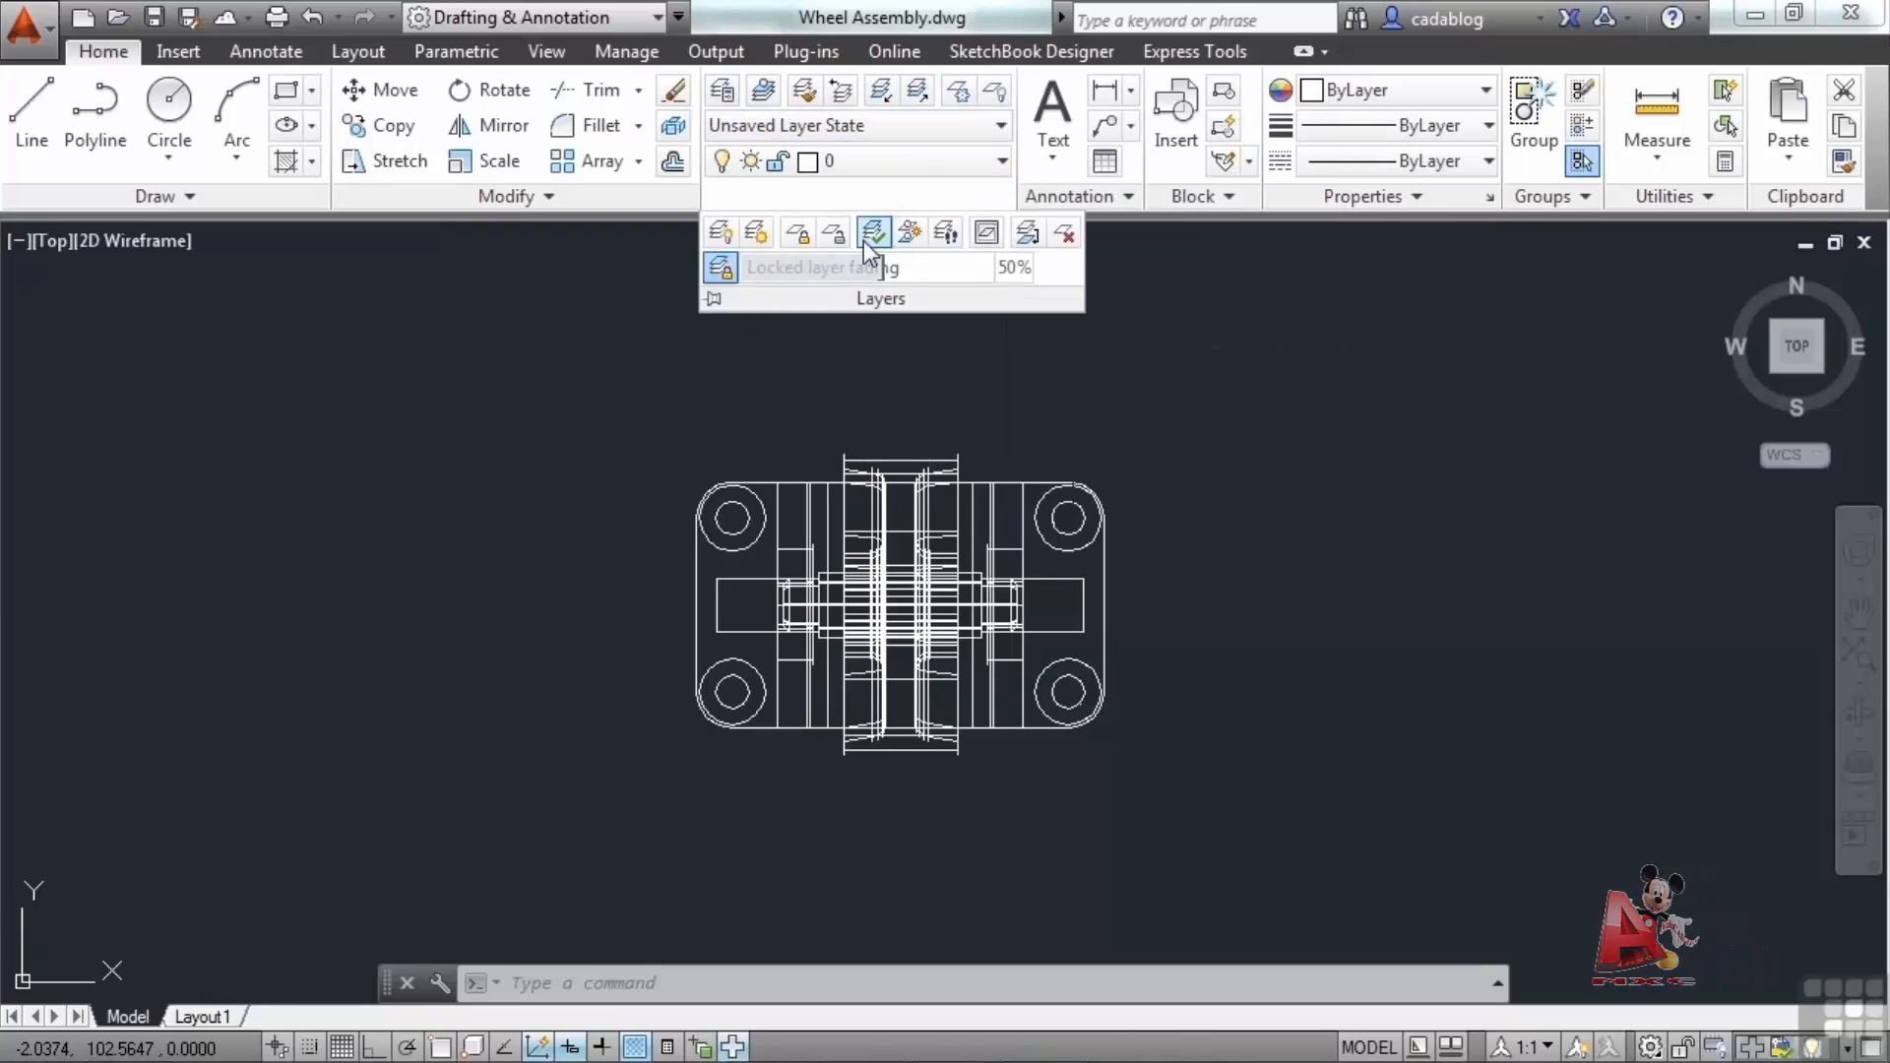
{"action": "left_click", "coordinate": [547, 198]}
{"action": "left_click", "coordinate": [233, 194]}
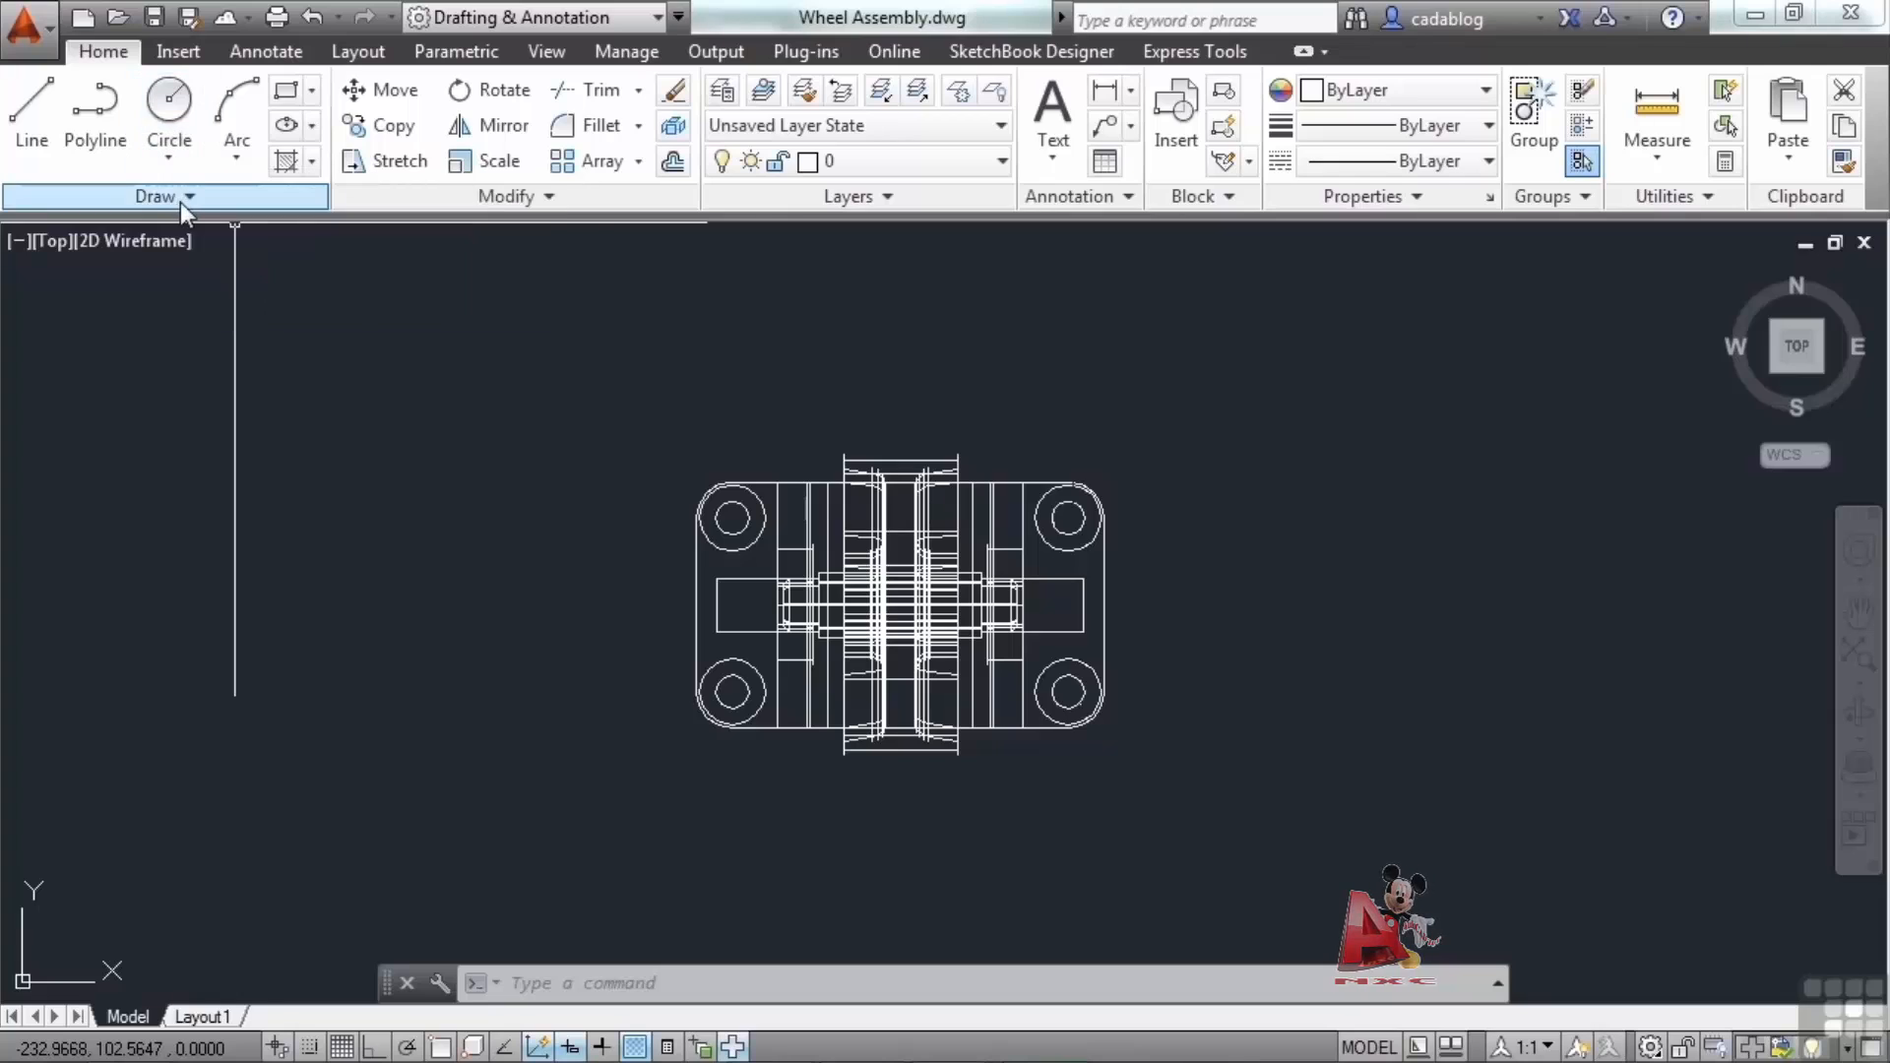
Open the Circle, Fillet and Trim drop-downs and the layer list to examine their options.
{"action": "left_click", "coordinate": [189, 140]}
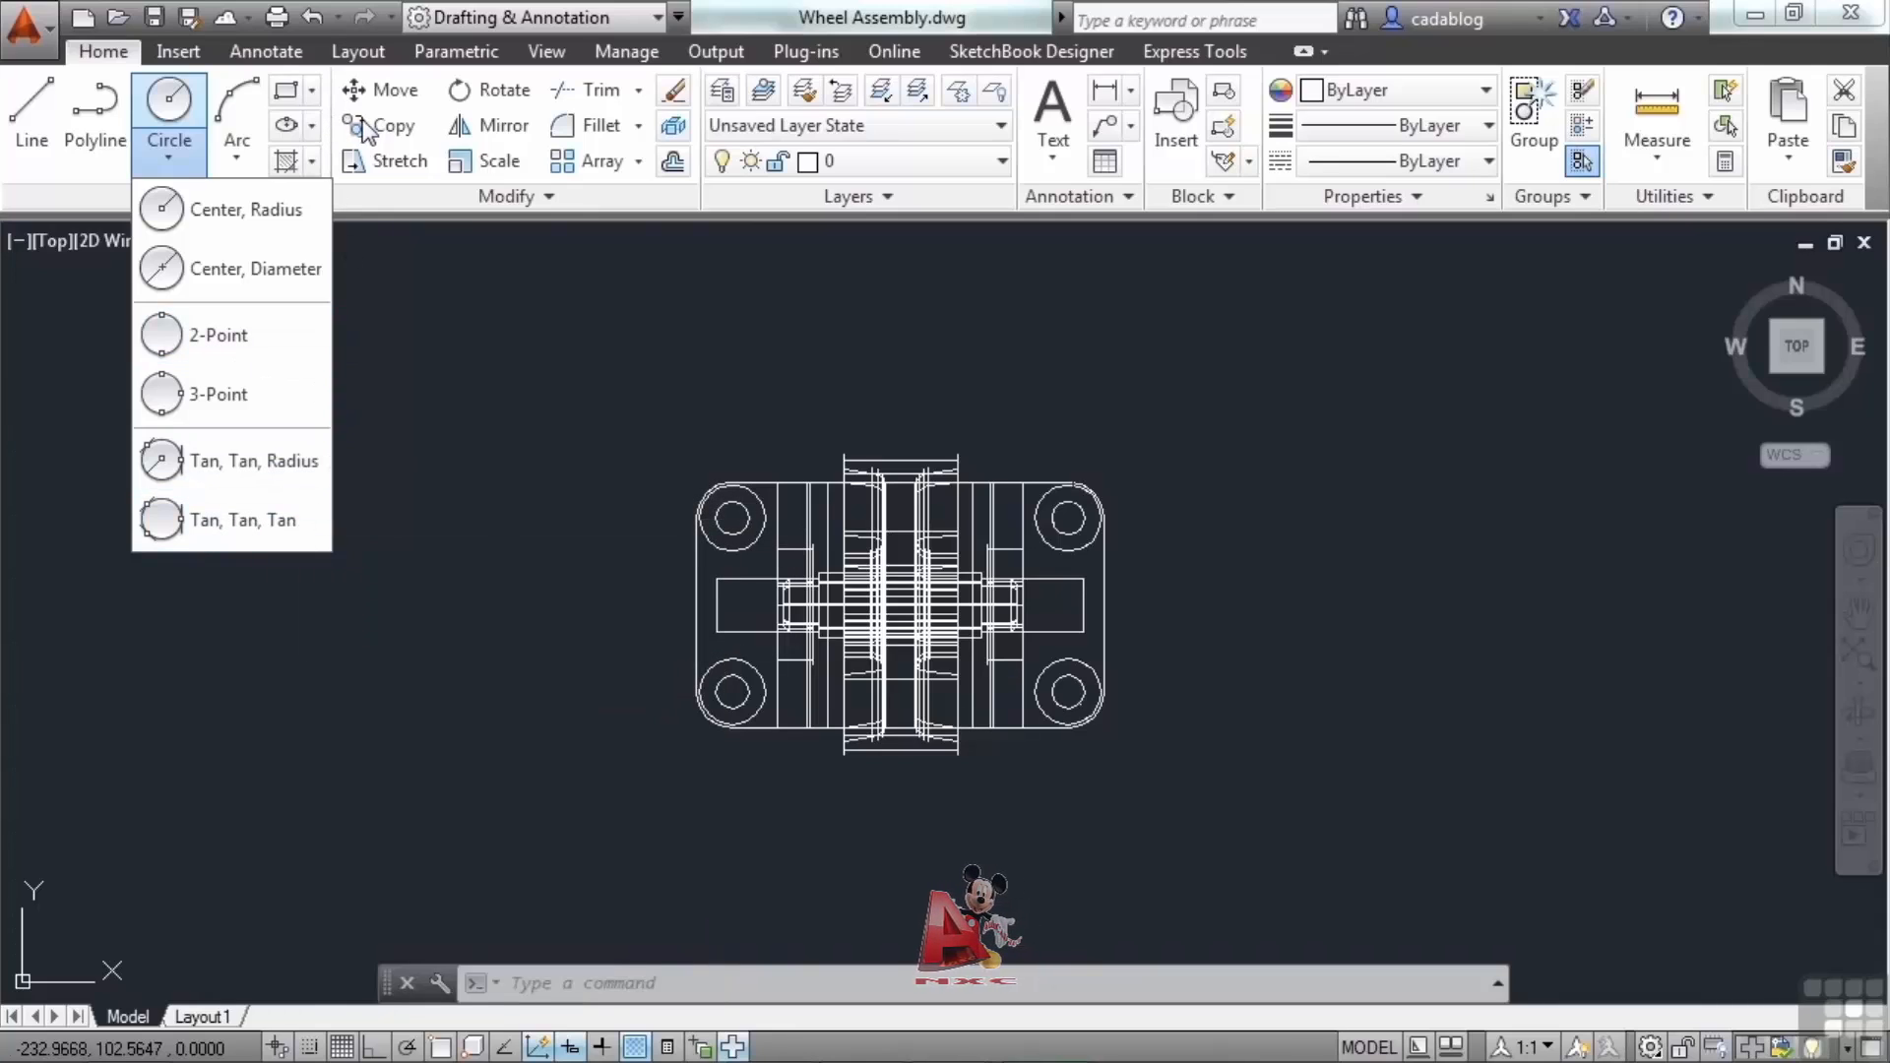
{"action": "left_click", "coordinate": [640, 128]}
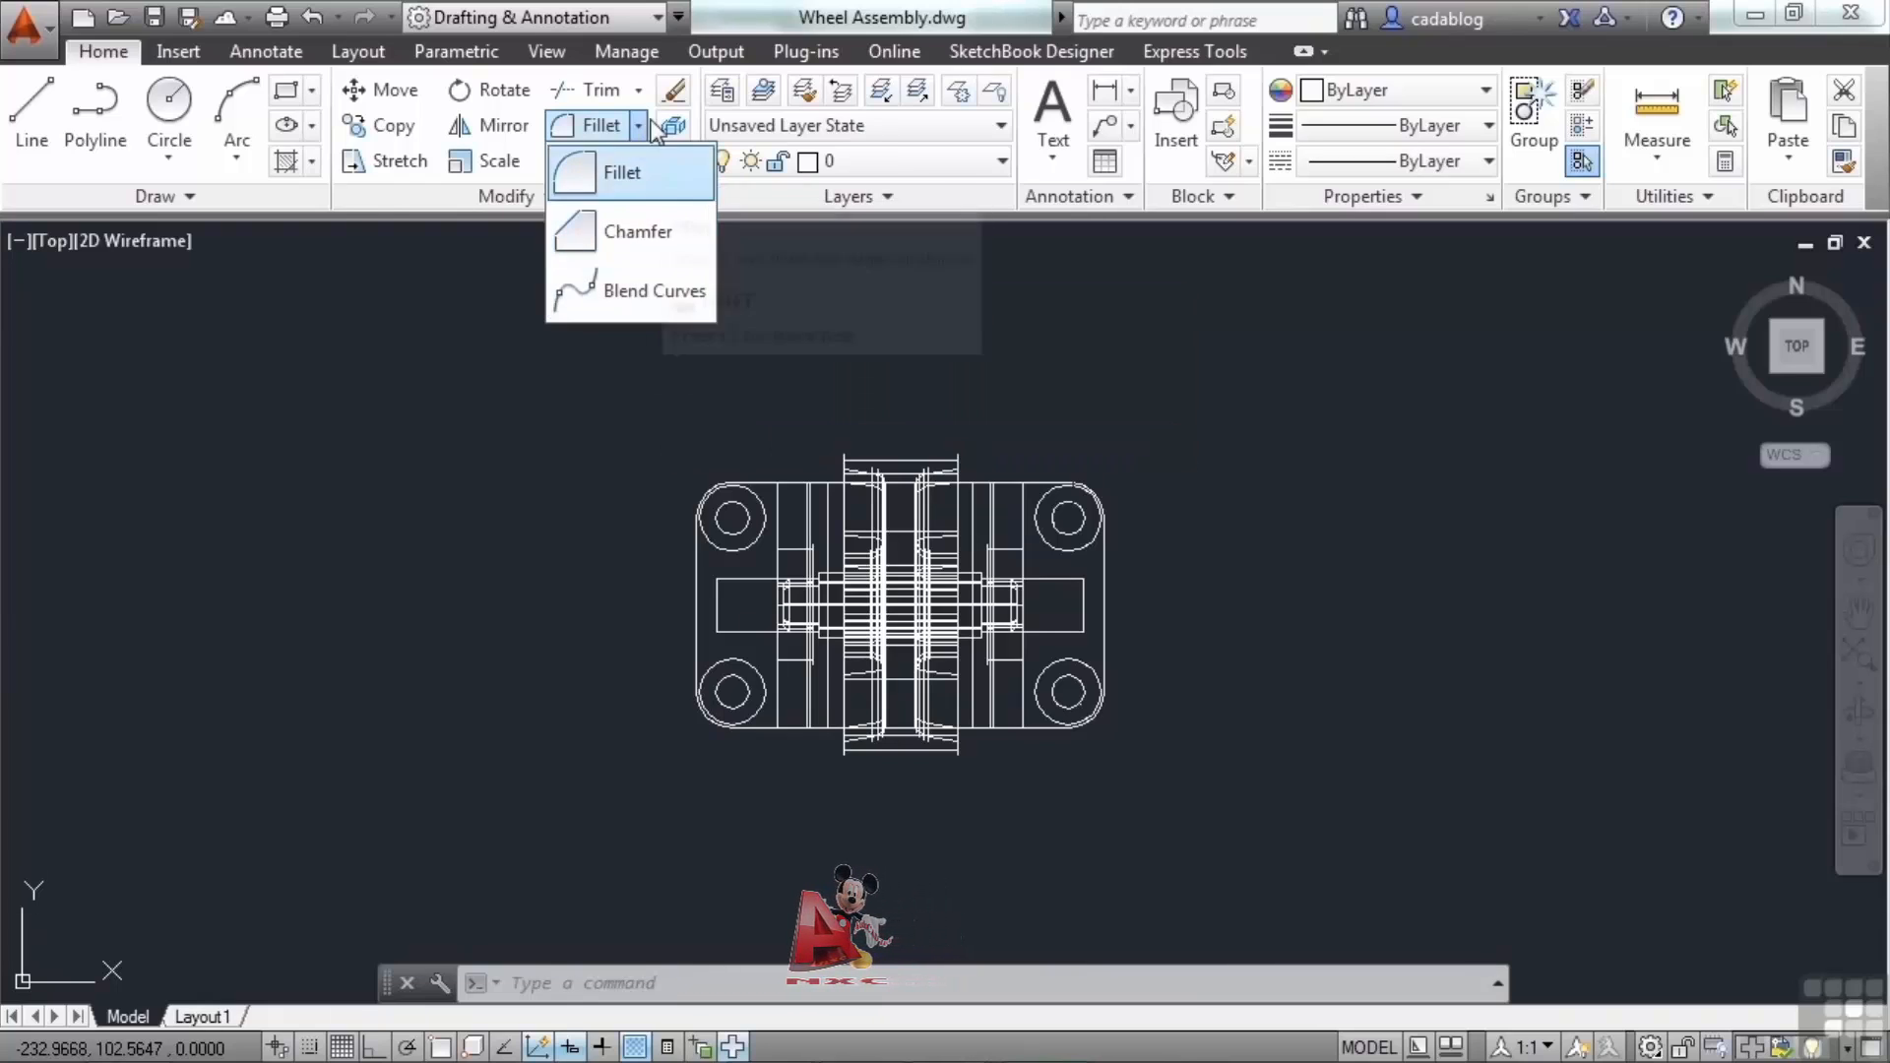
{"action": "left_click", "coordinate": [637, 89]}
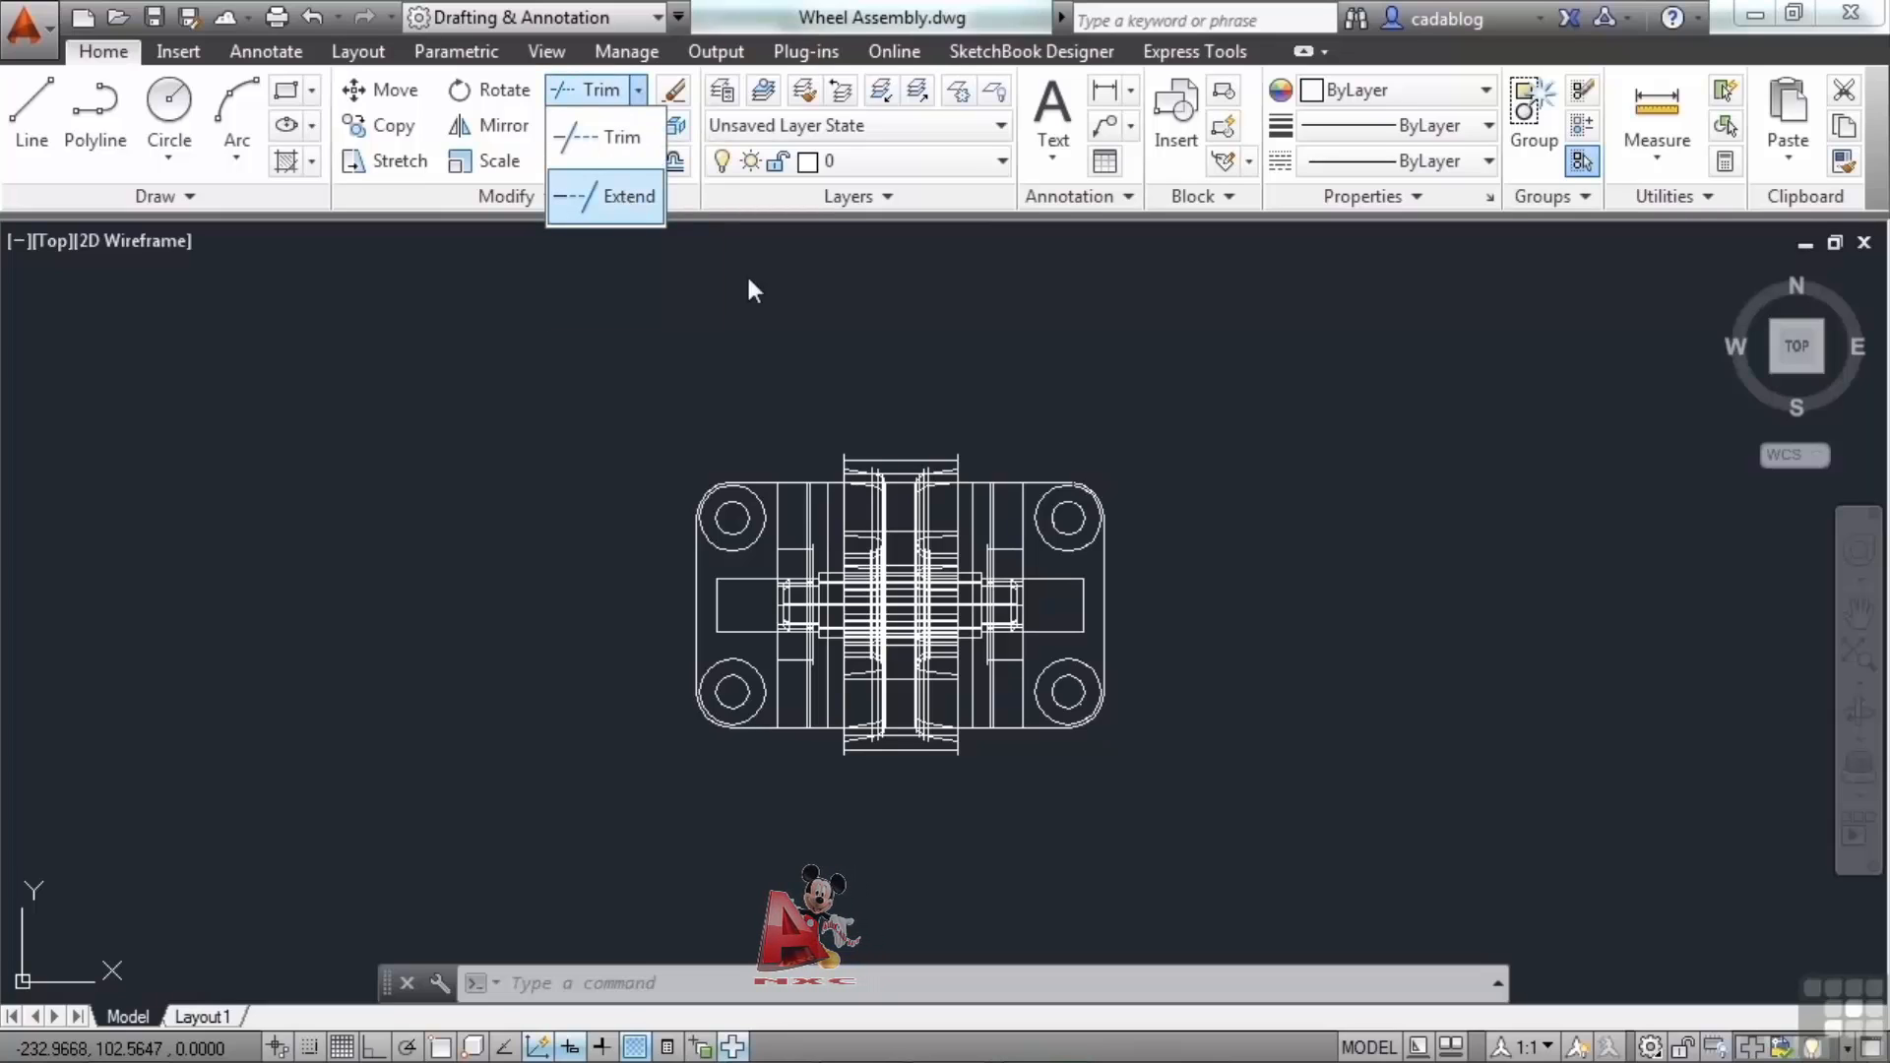
{"action": "left_click", "coordinate": [823, 305]}
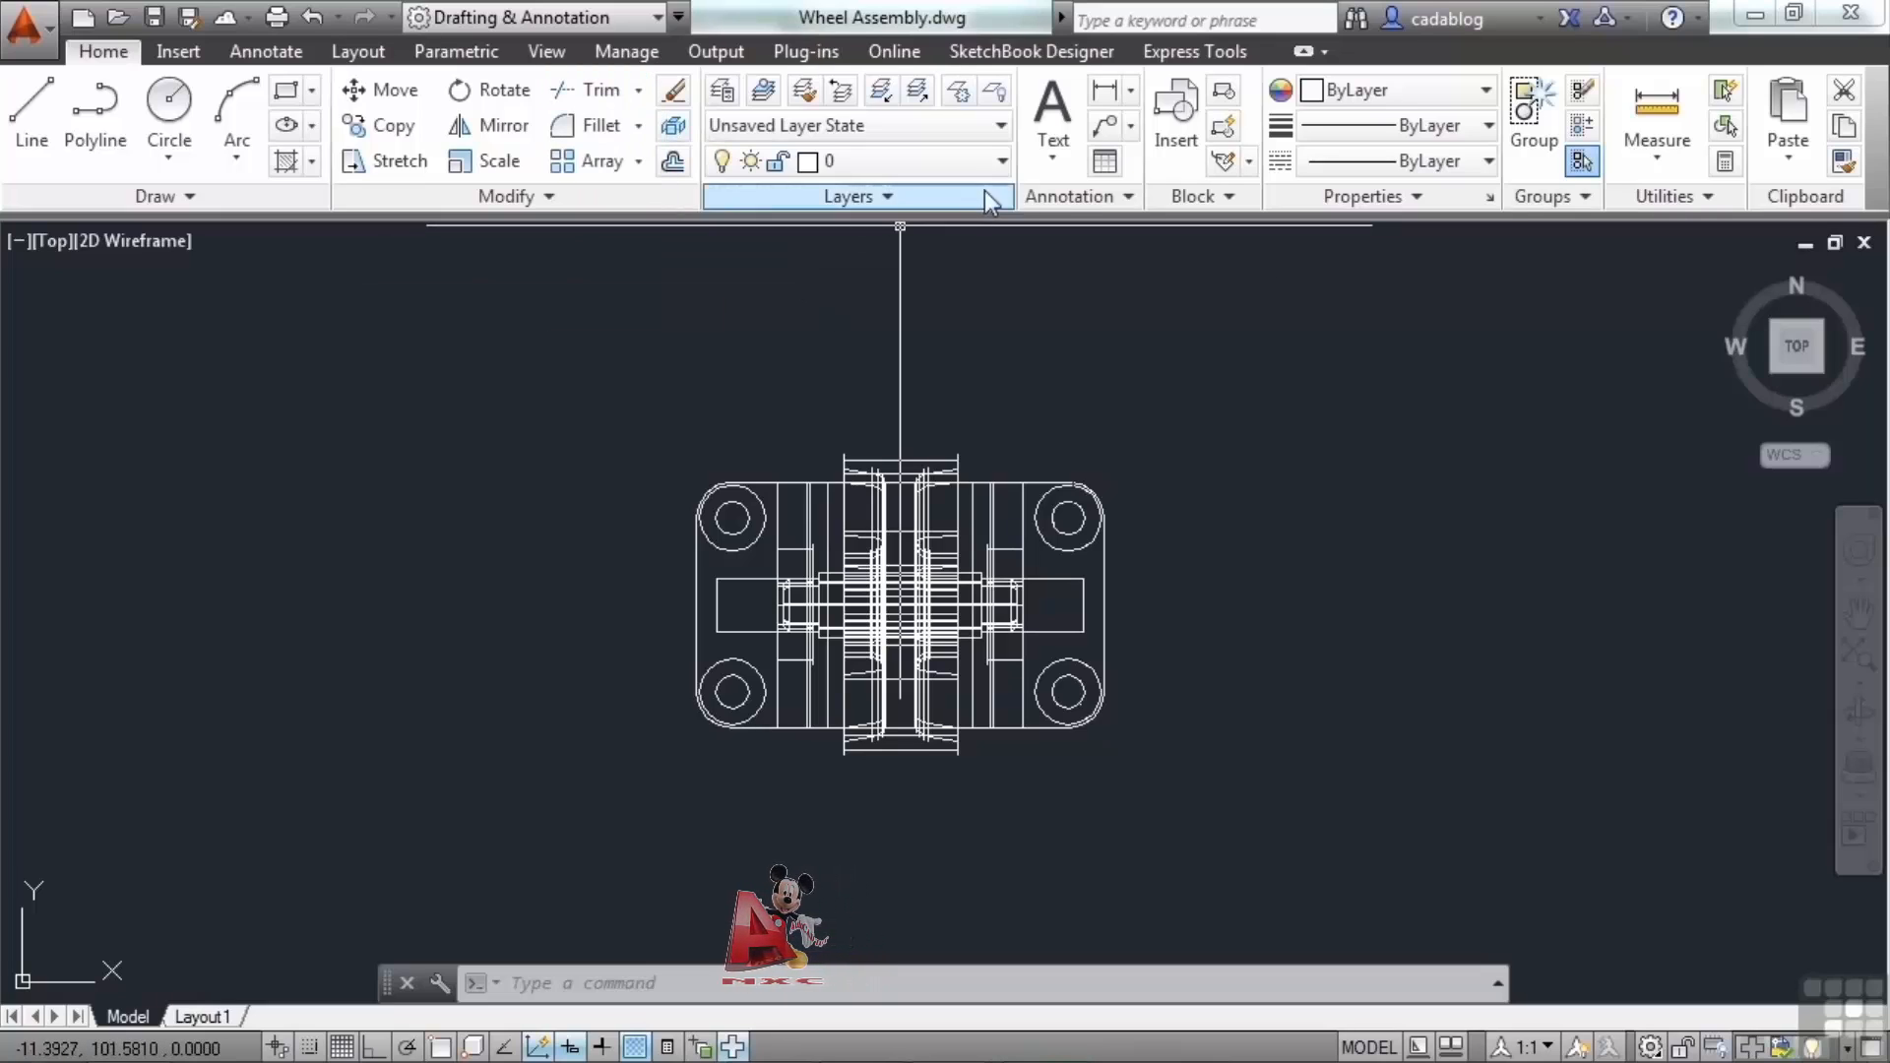
{"action": "left_click", "coordinate": [1002, 162]}
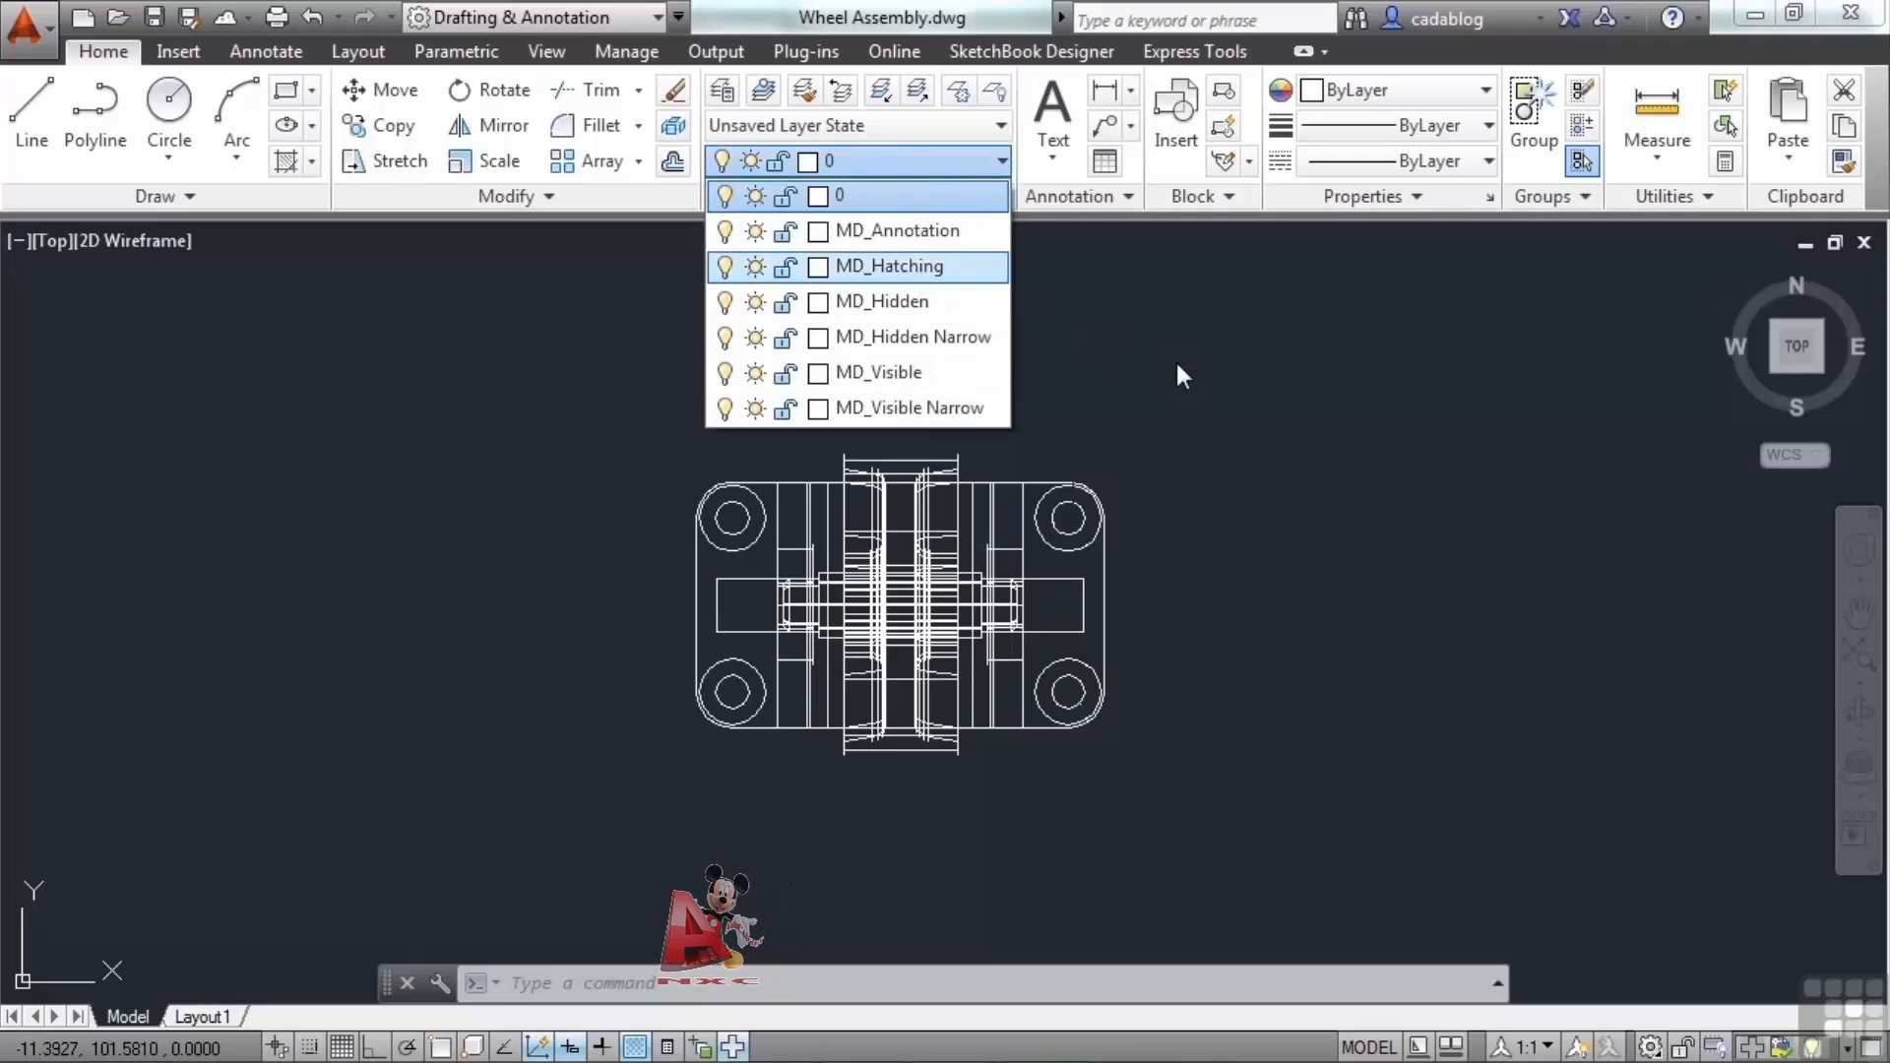
{"action": "left_click", "coordinate": [1109, 342]}
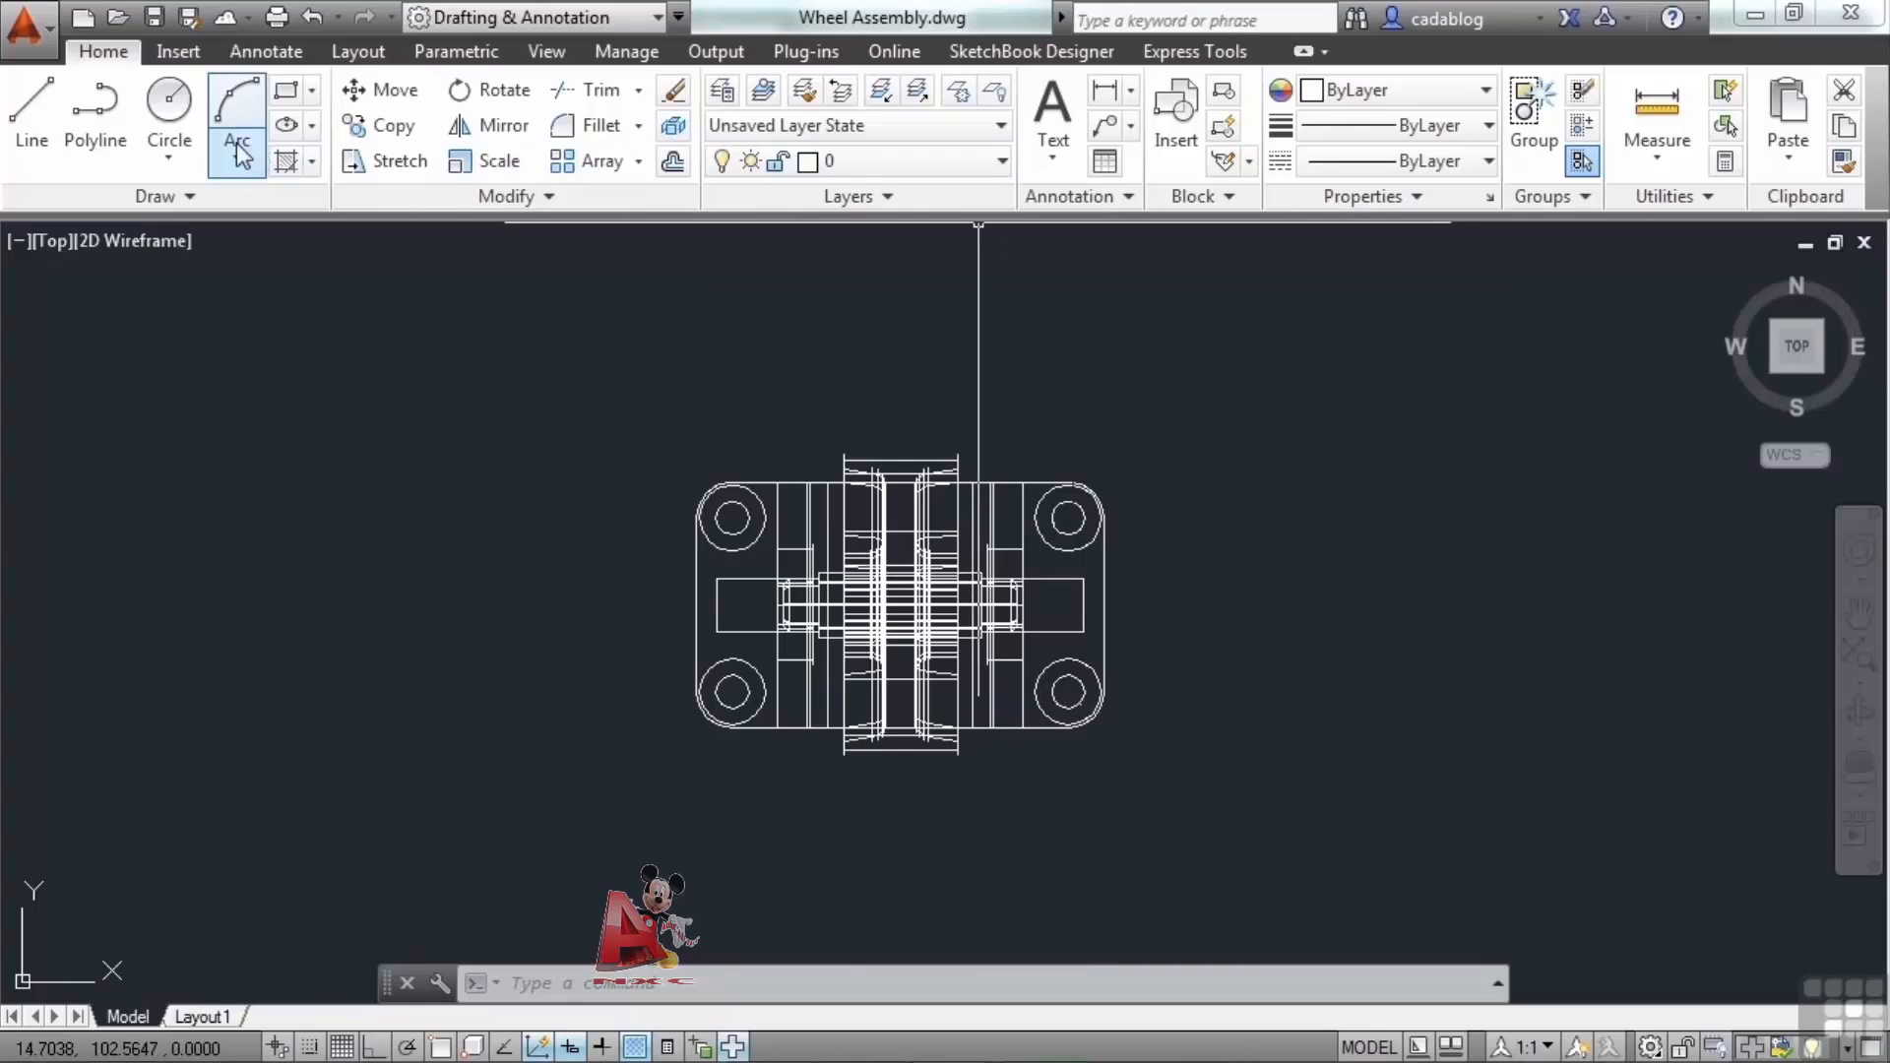
Draw a 2-Point circle about 88 units in diameter above the assembly.
{"action": "left_click", "coordinate": [174, 153]}
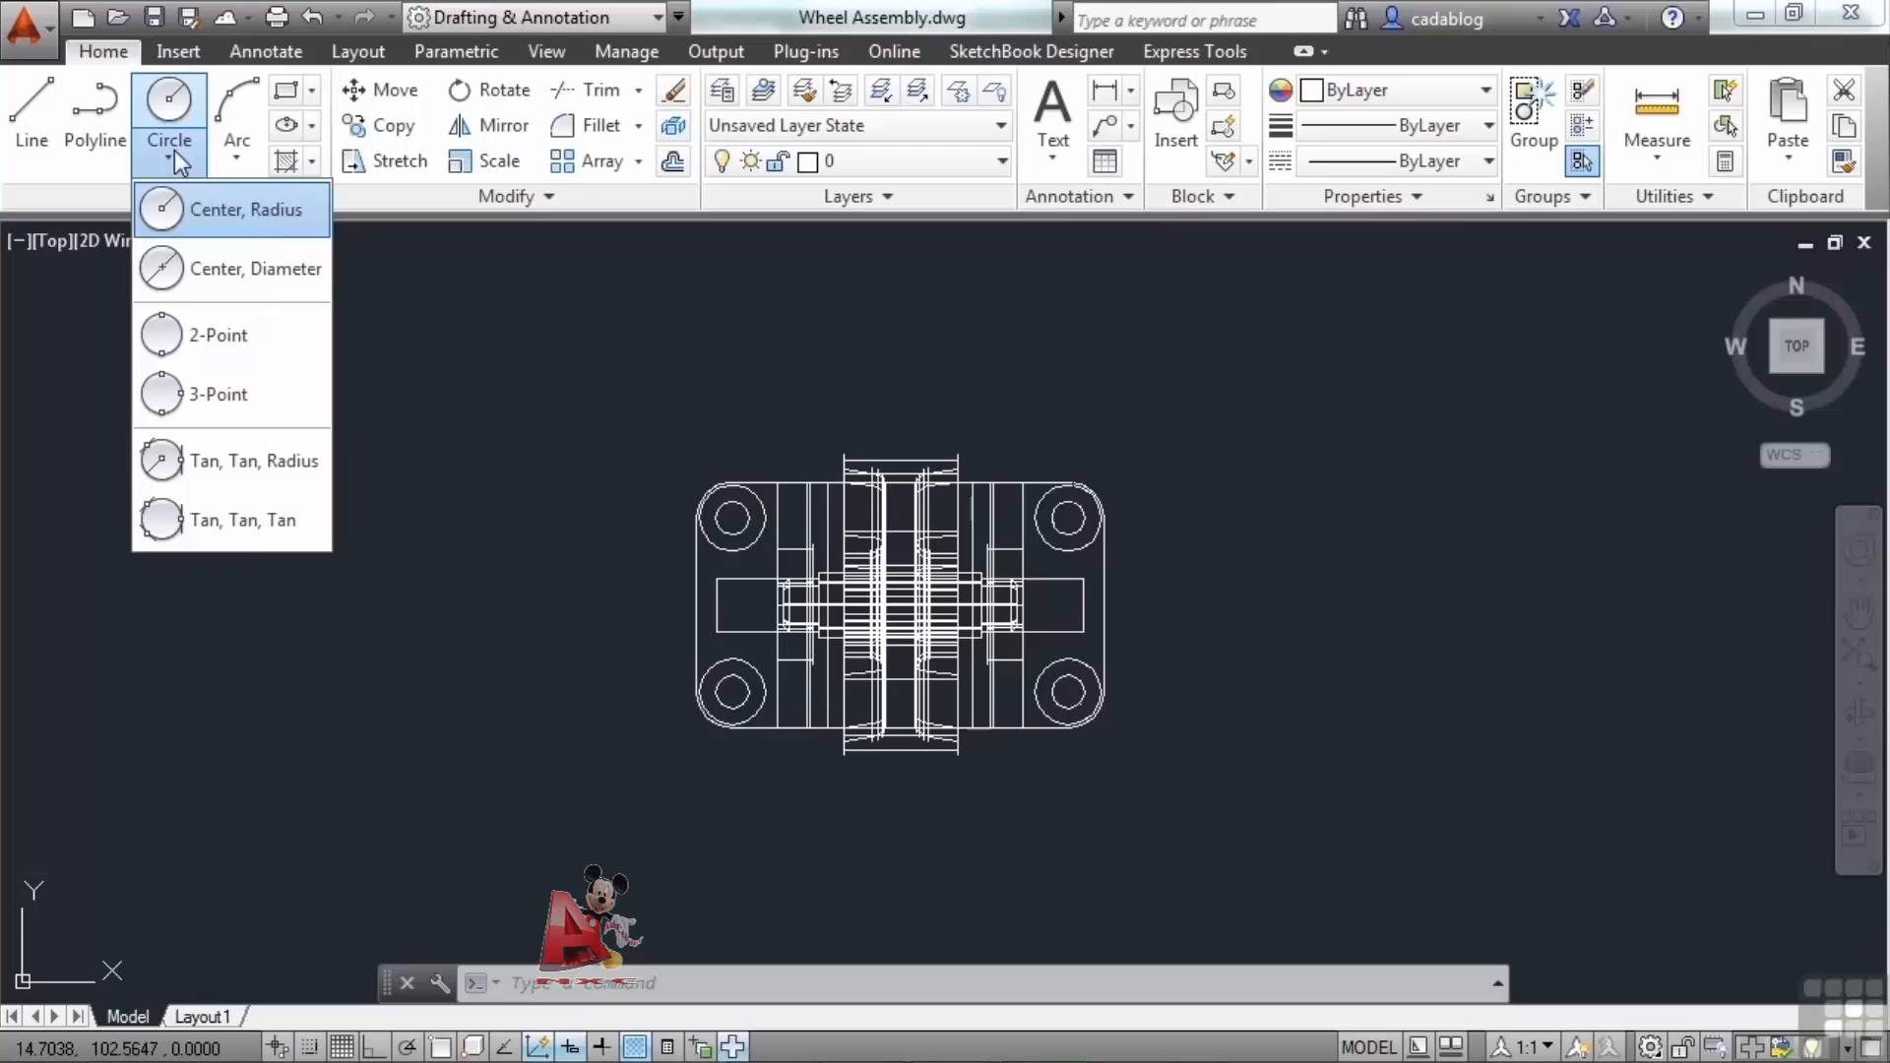
{"action": "left_click", "coordinate": [242, 350]}
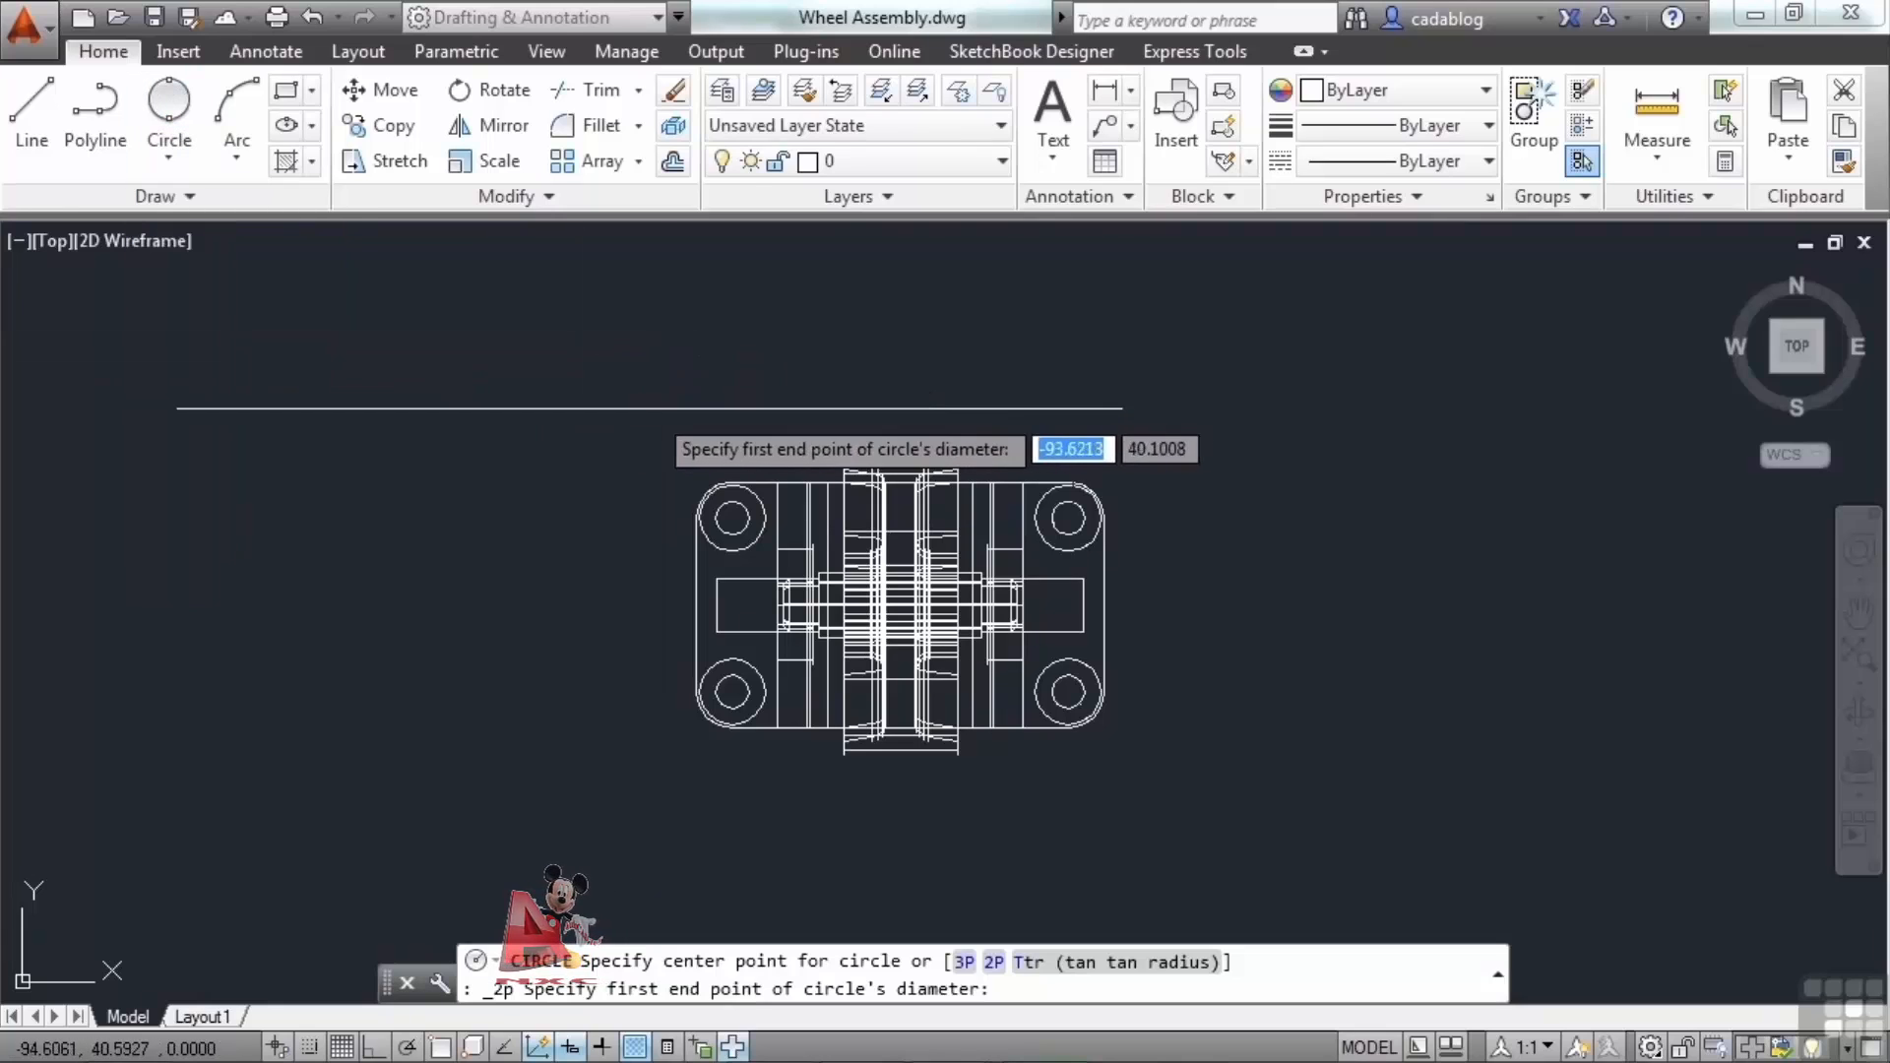
{"action": "left_click", "coordinate": [527, 363]}
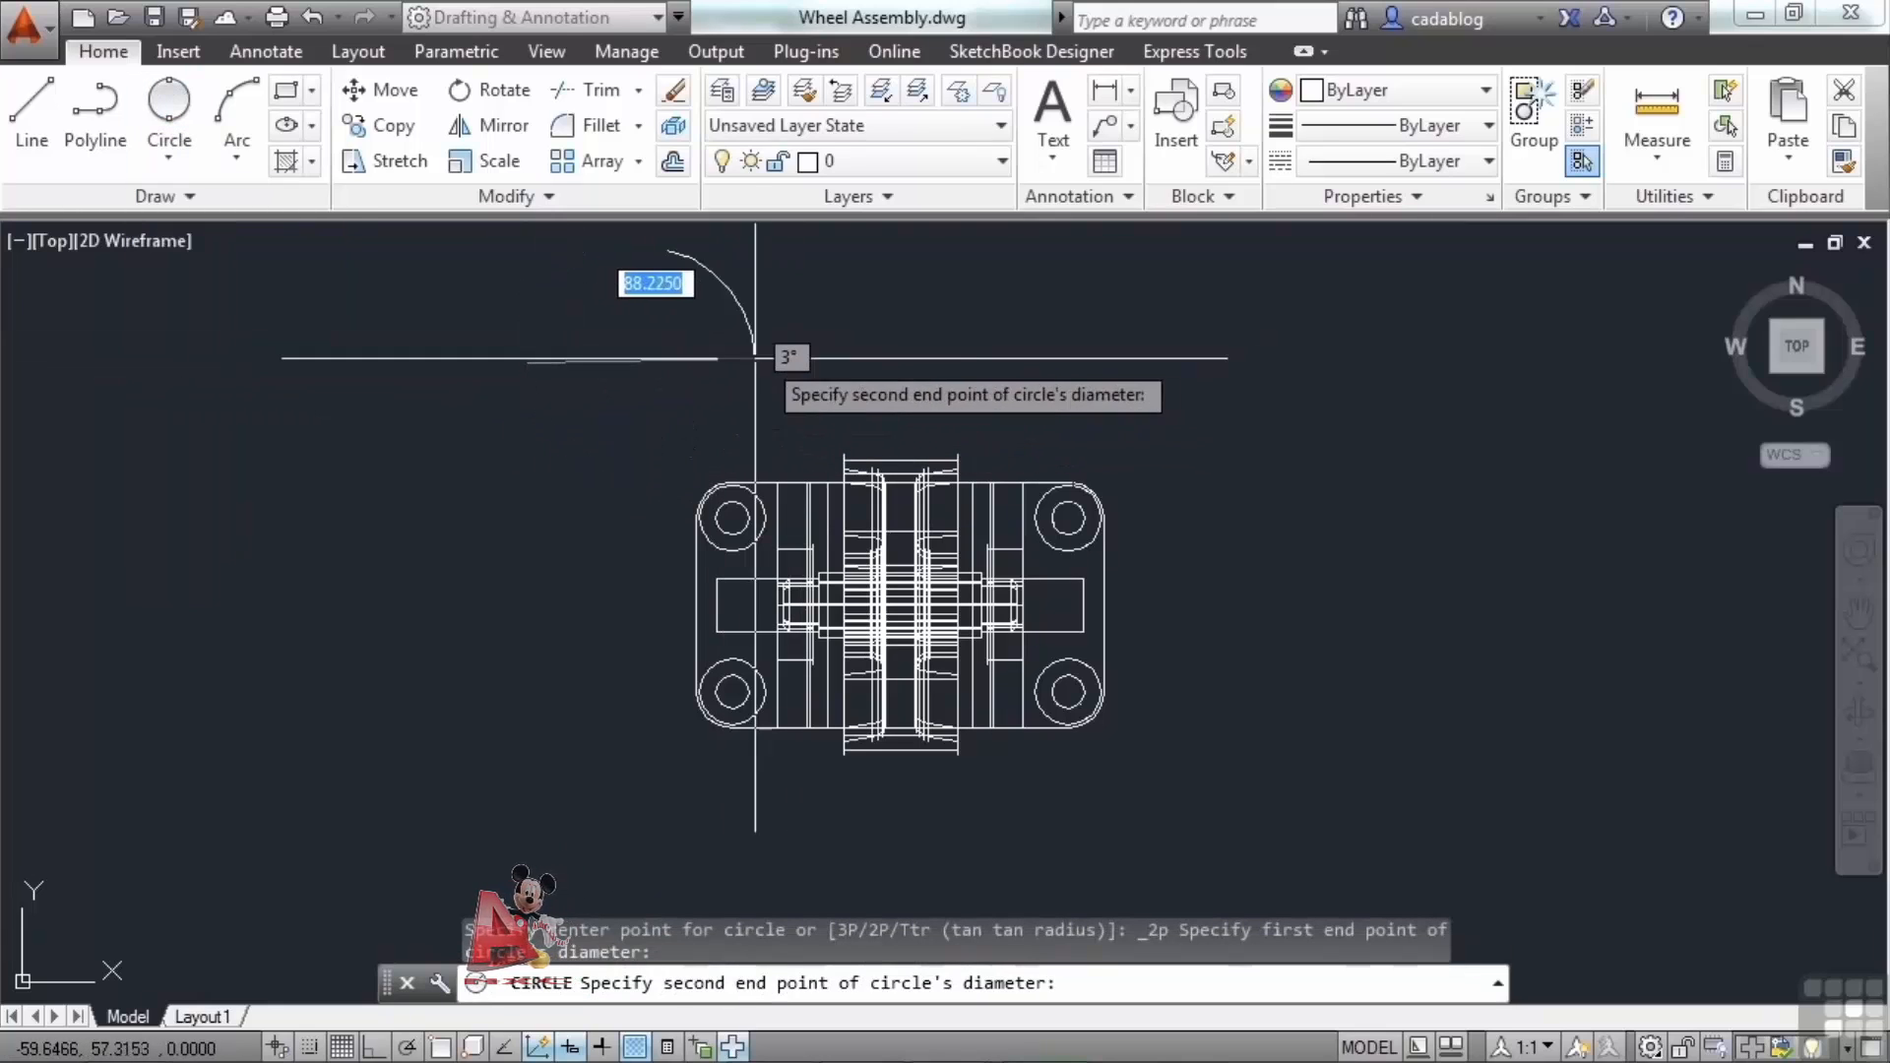
{"action": "left_click", "coordinate": [693, 363]}
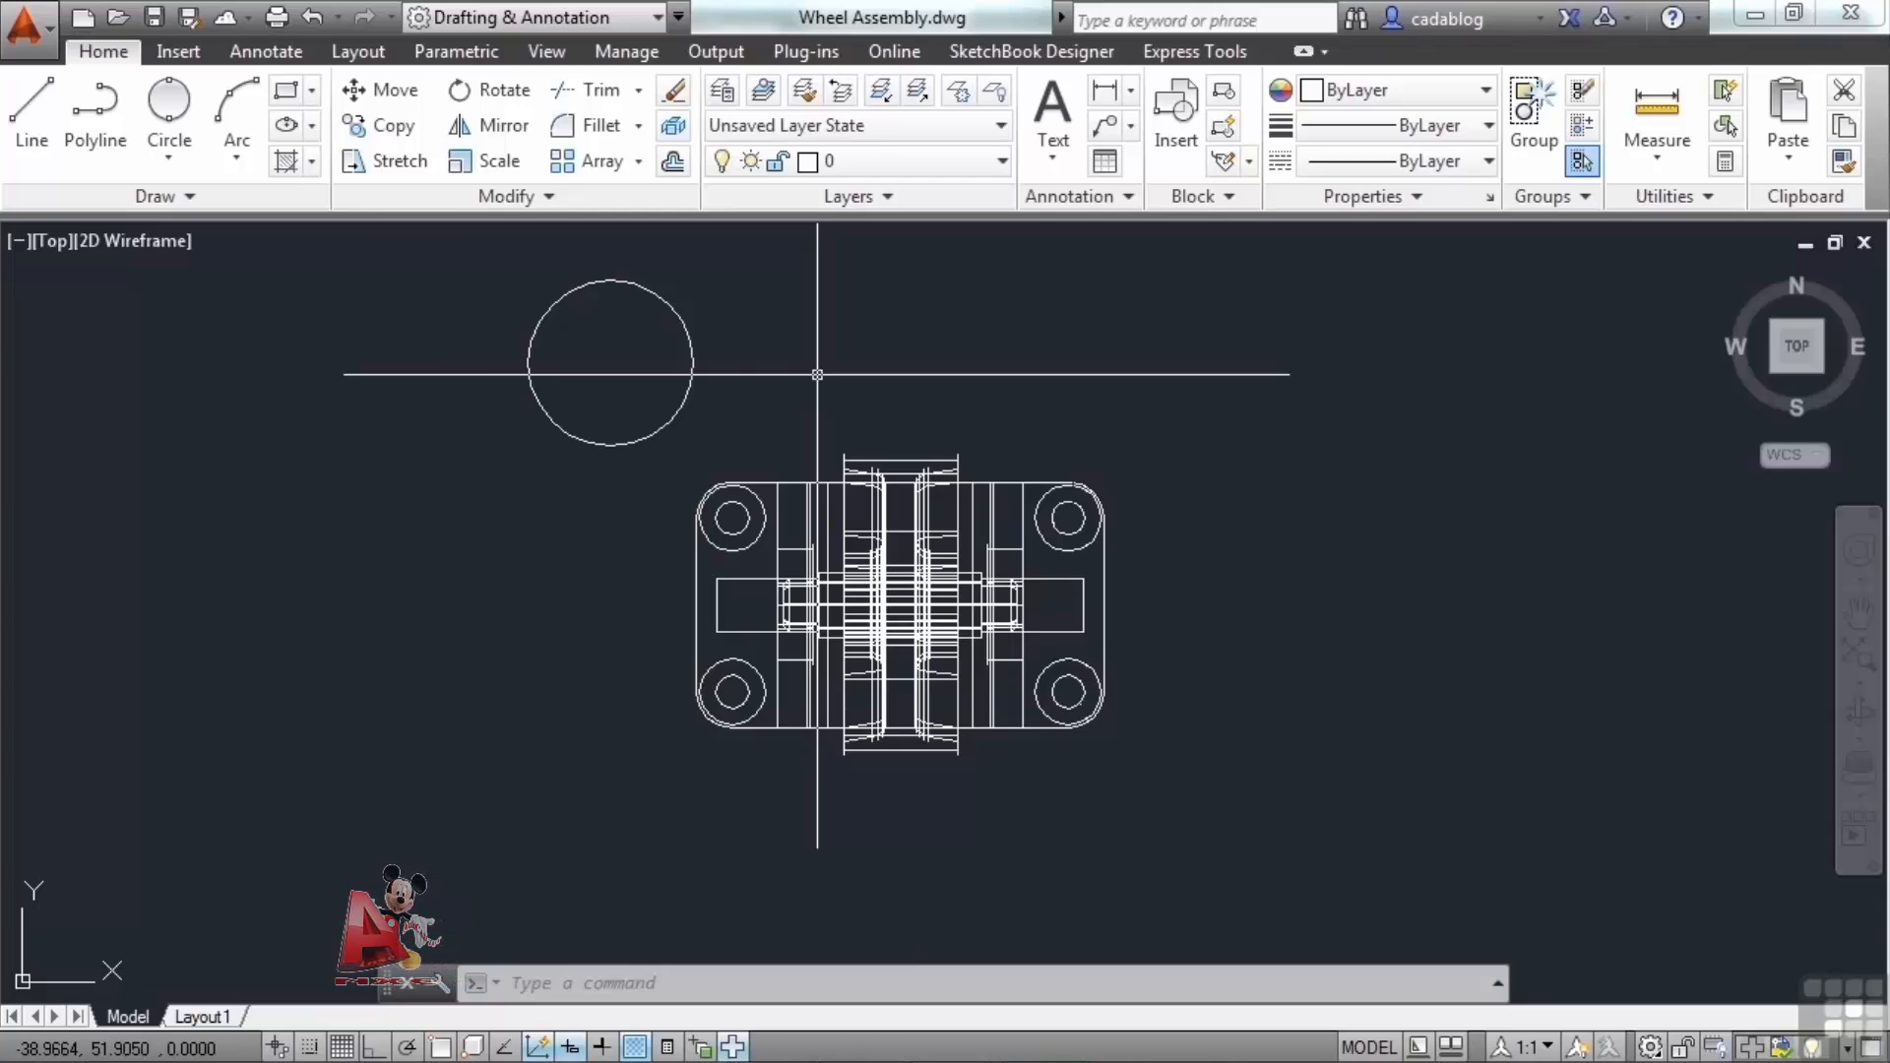
Set the ribbon's minimize behaviour to Minimize to Tabs and minimize the ribbon.
{"action": "left_click", "coordinate": [179, 164]}
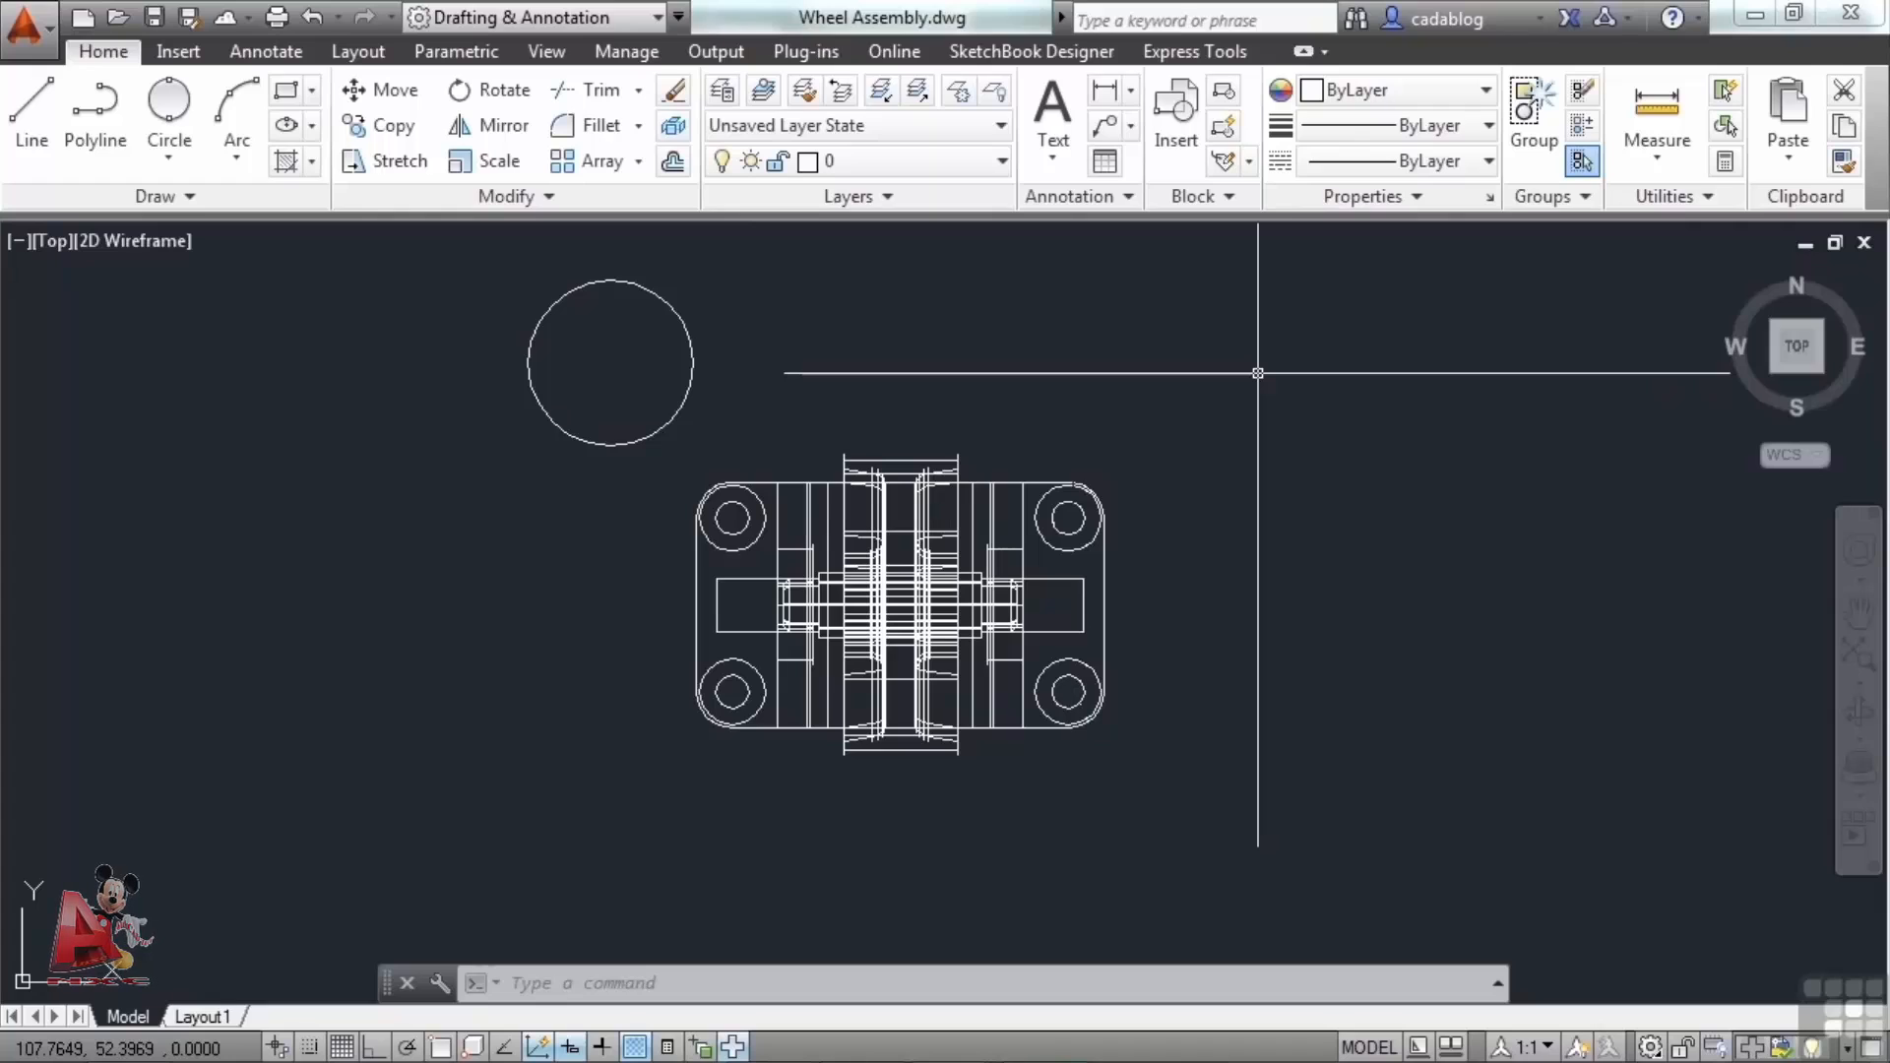
{"action": "left_click", "coordinate": [1325, 51]}
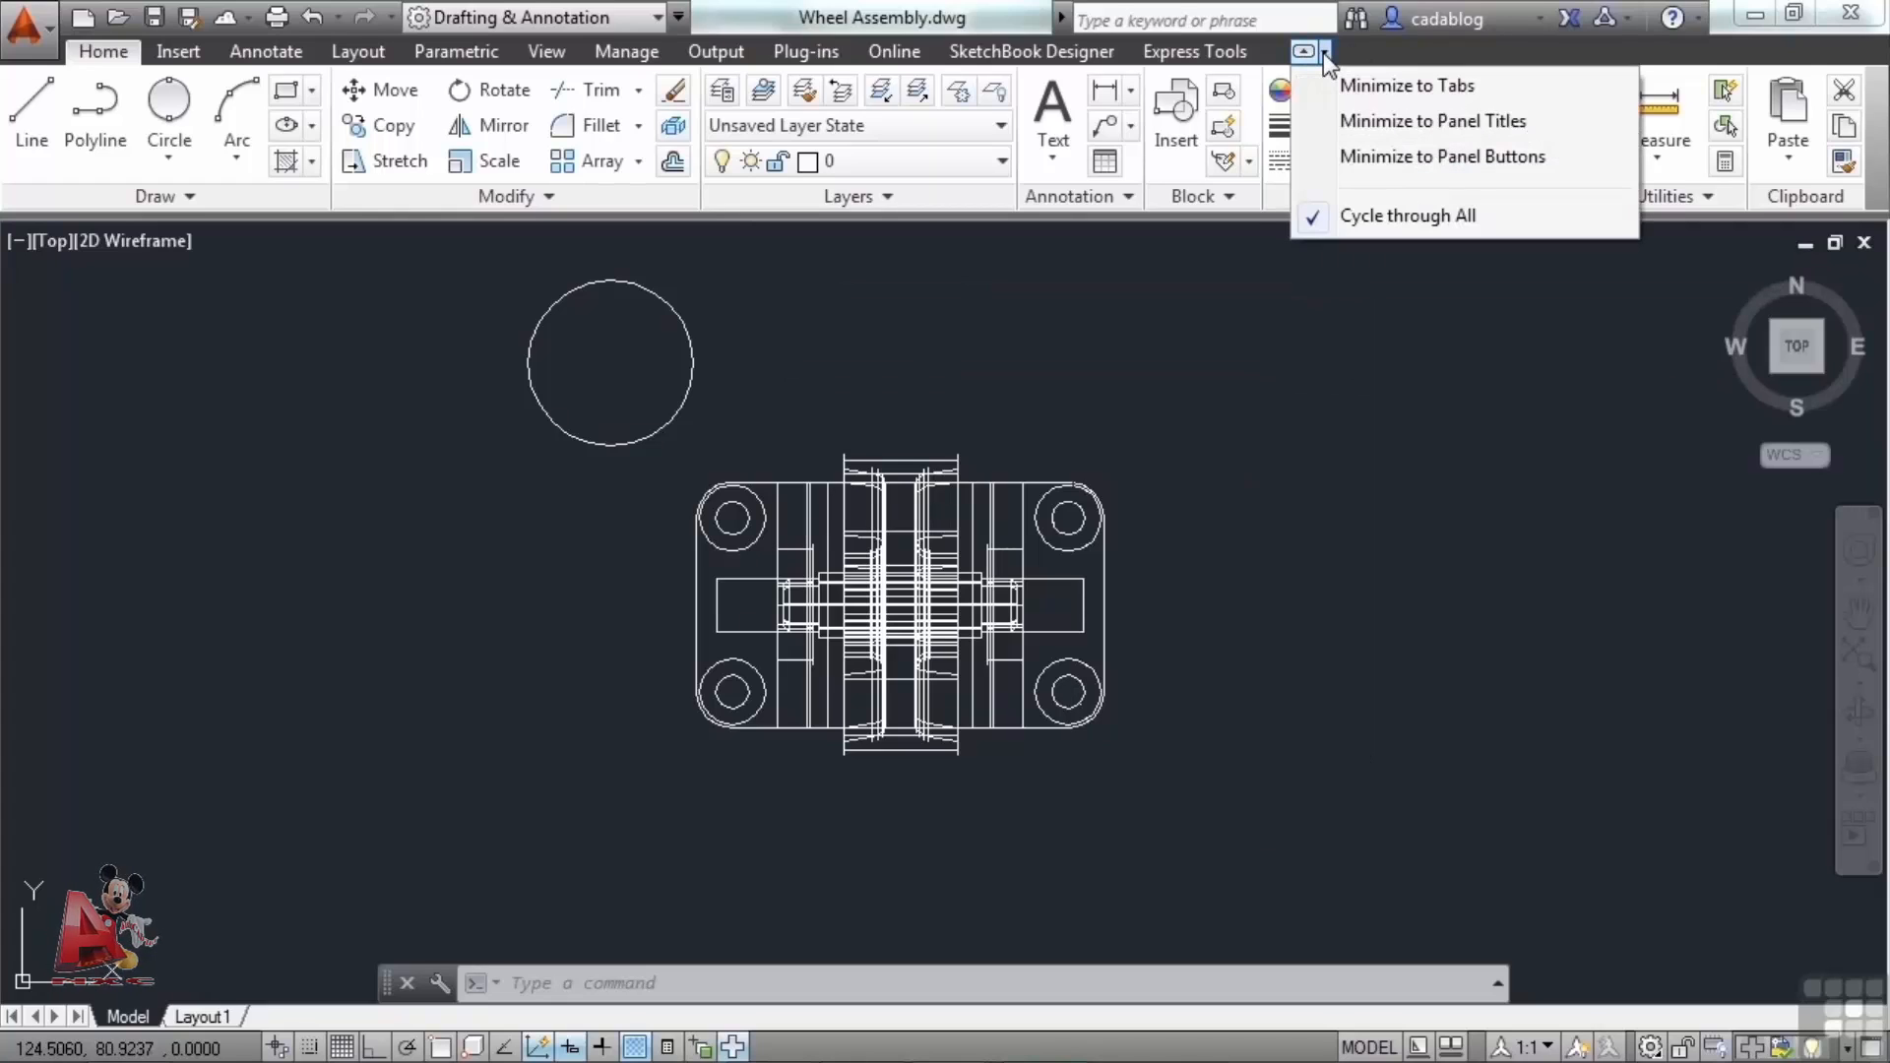
{"action": "left_click", "coordinate": [1397, 87]}
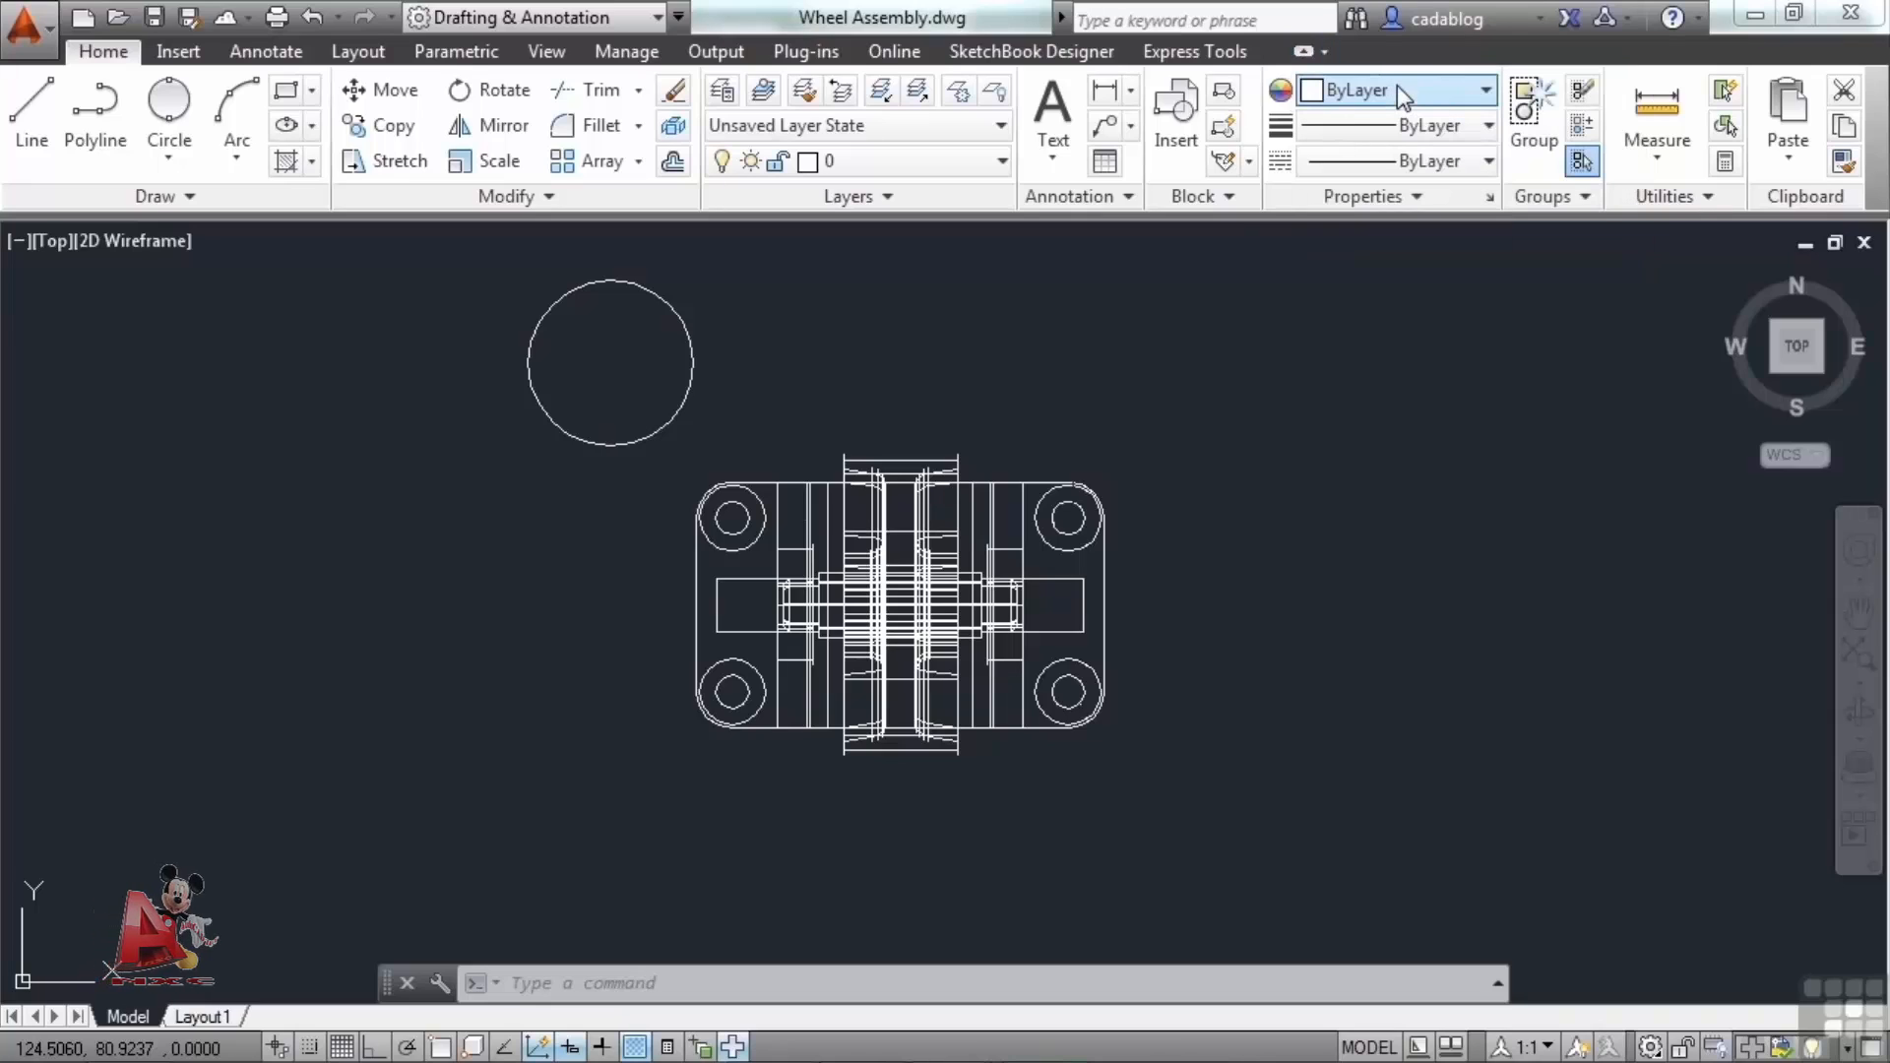
{"action": "left_click", "coordinate": [1304, 51]}
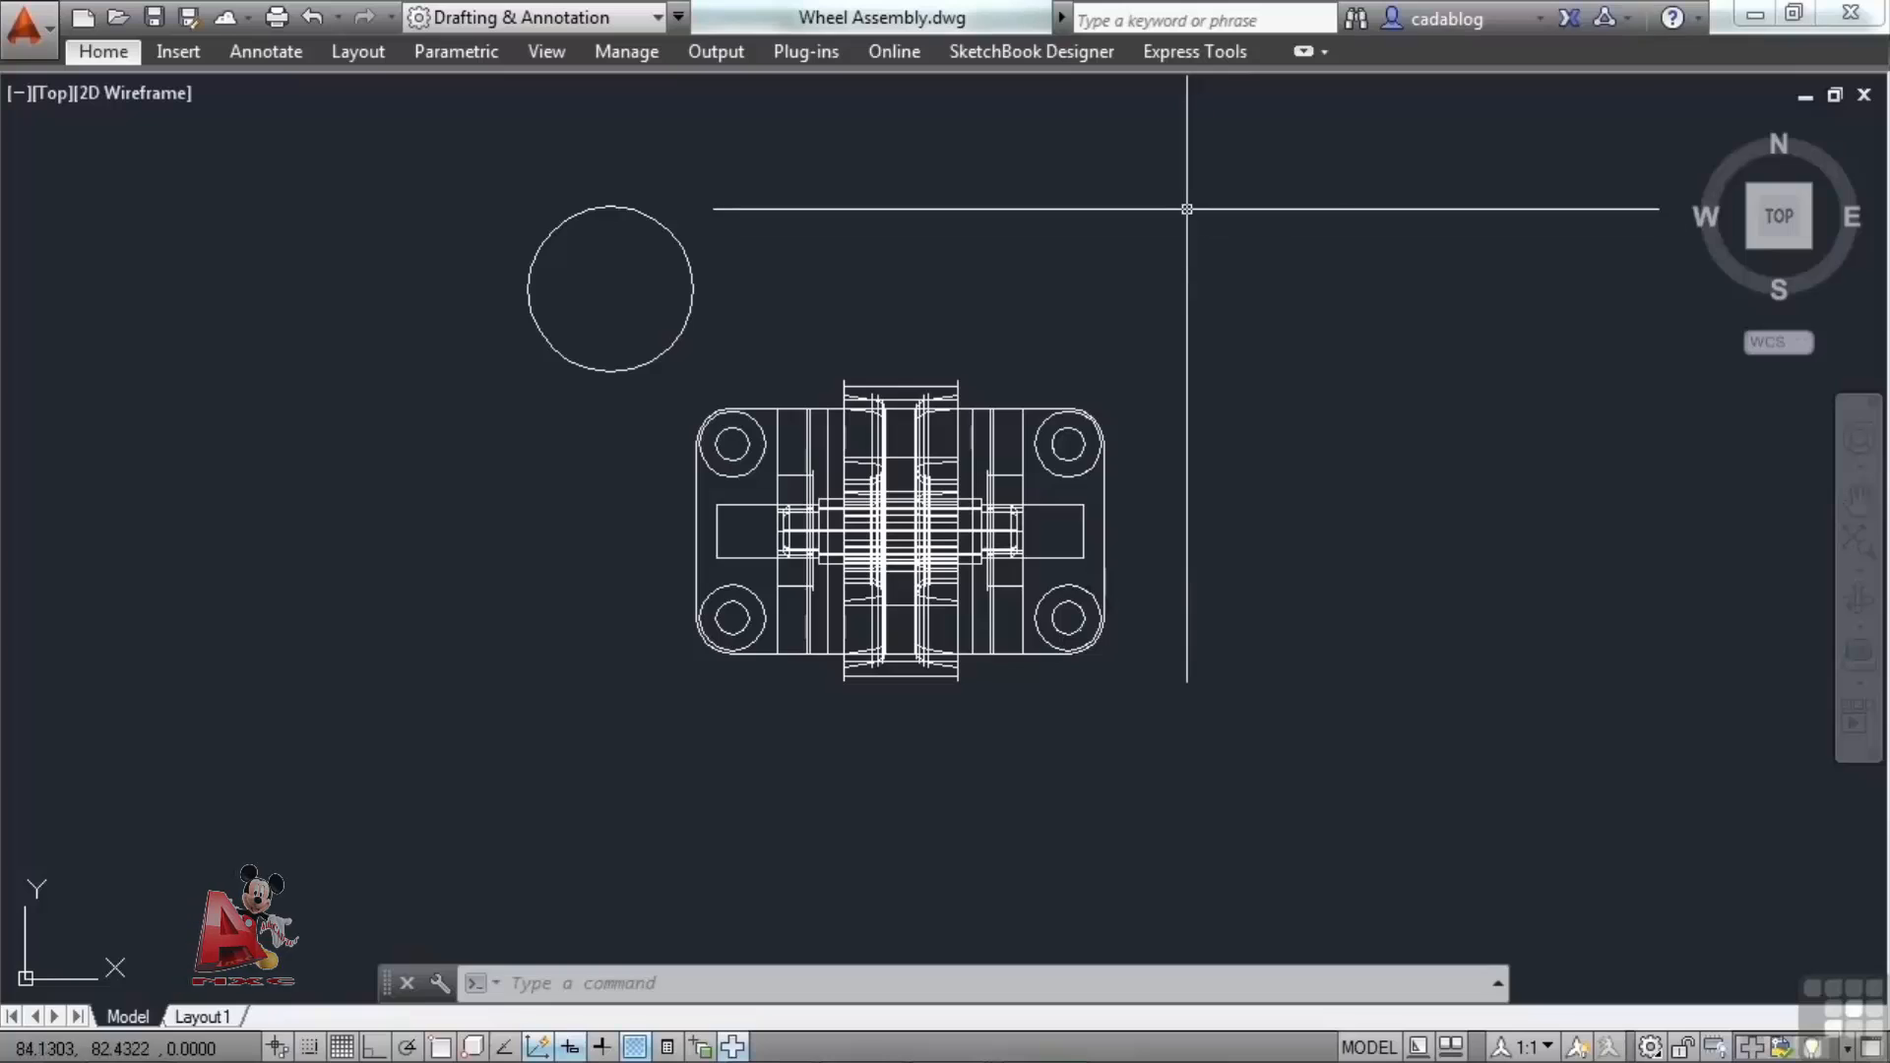
Pop up the Home and Annotate tabs from the minimized ribbon to view their panels.
{"action": "left_click", "coordinate": [108, 55]}
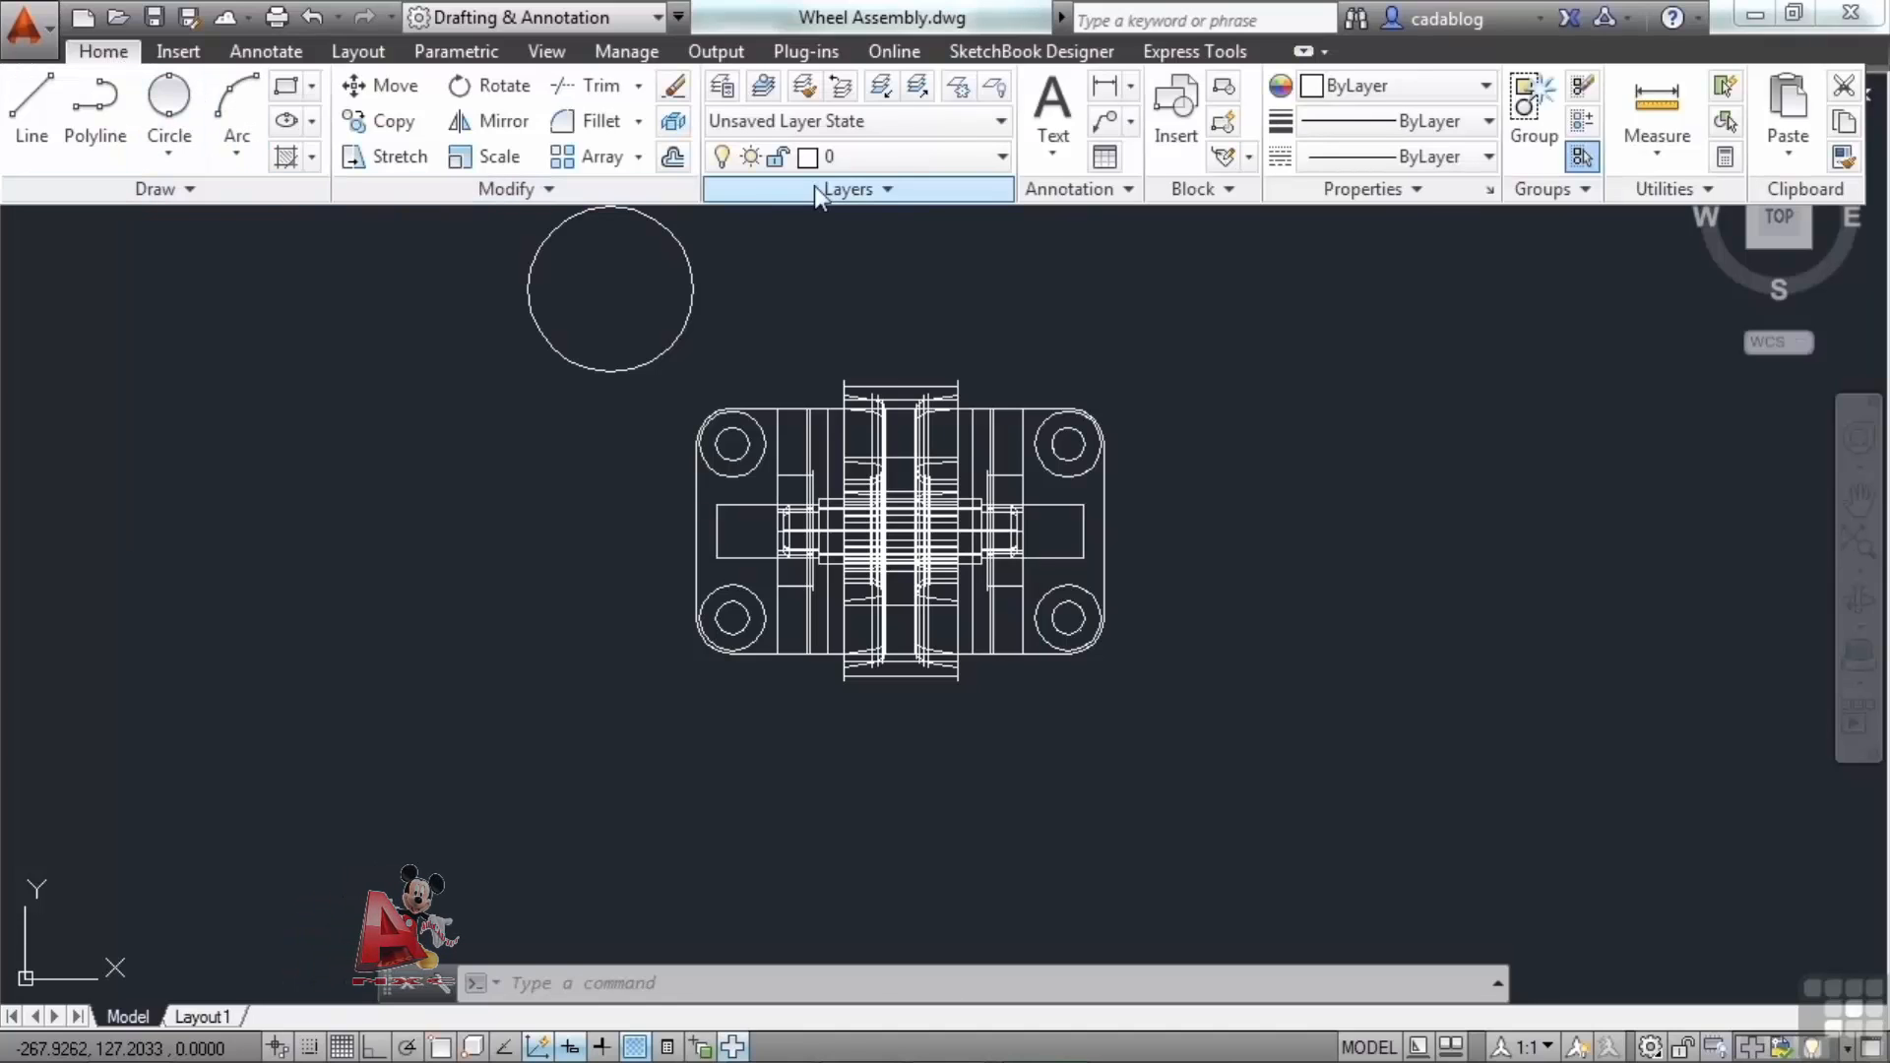
{"action": "left_click", "coordinate": [1423, 432]}
{"action": "left_click", "coordinate": [1405, 371]}
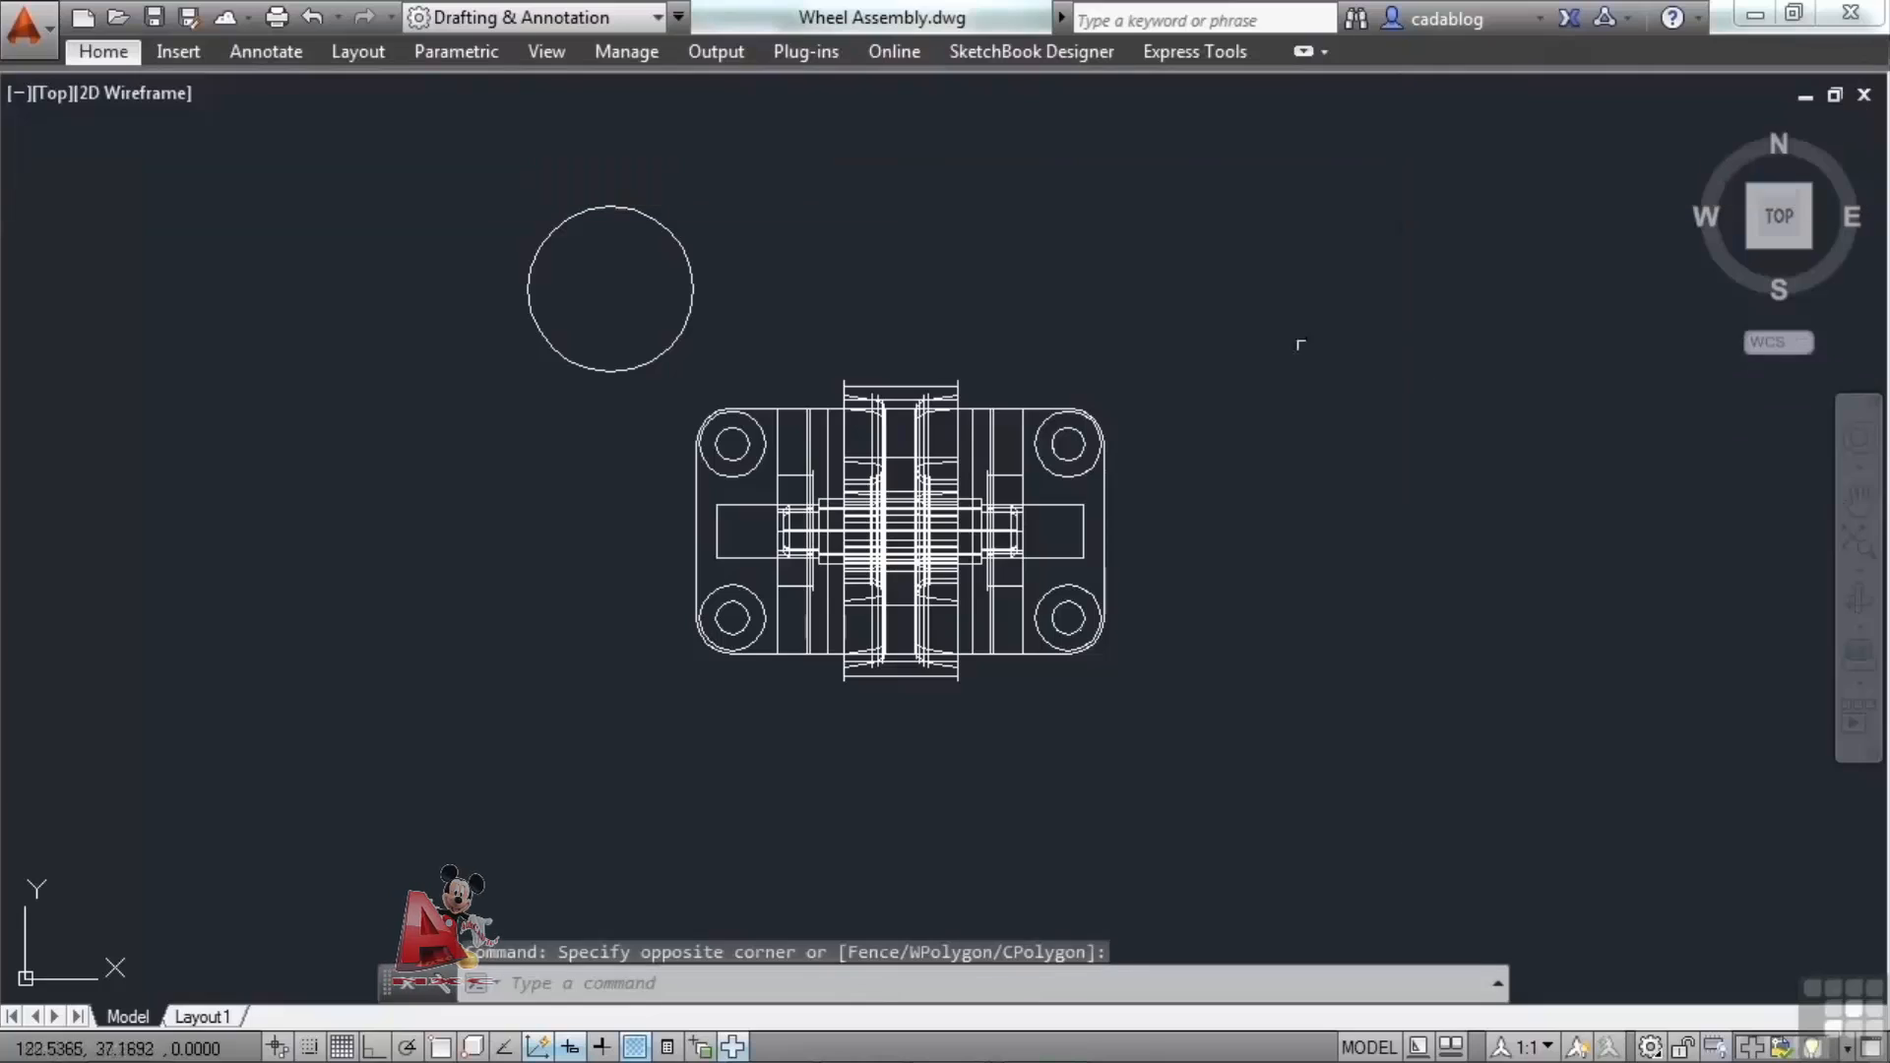
{"action": "left_click", "coordinate": [273, 53]}
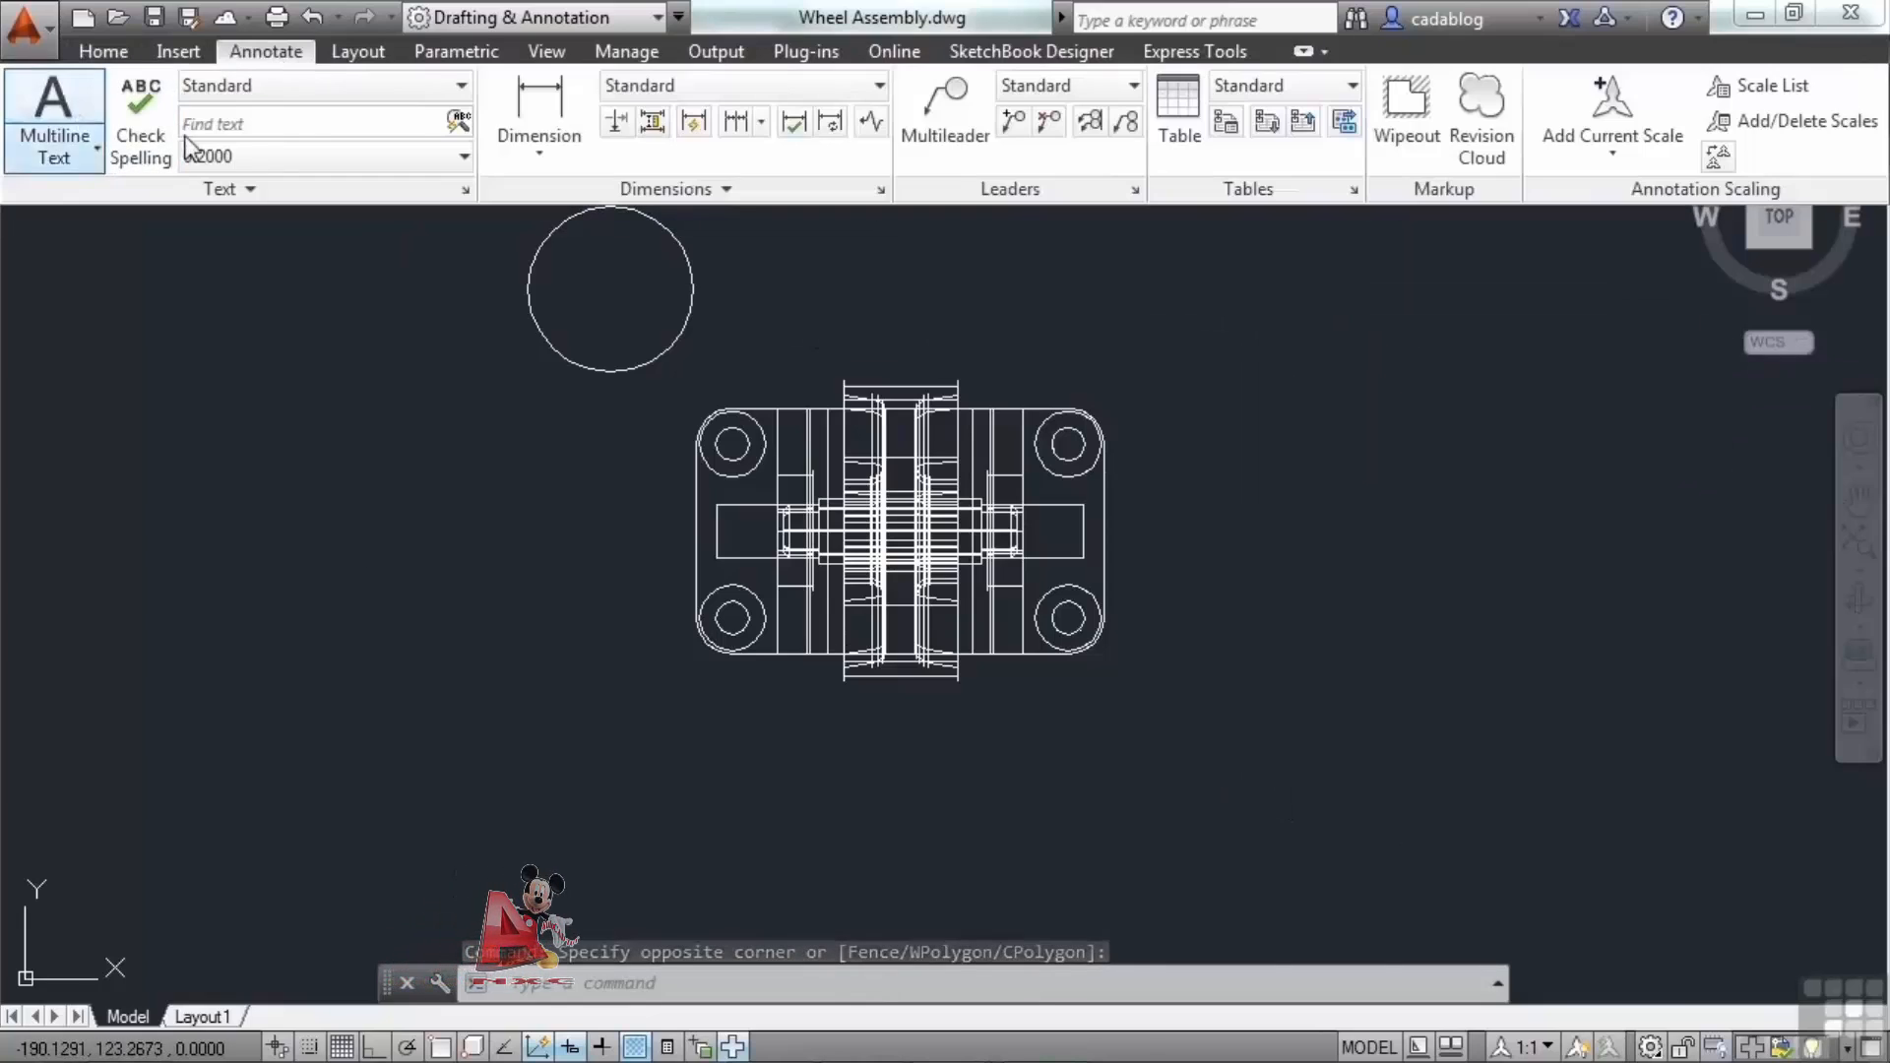
{"action": "left_click", "coordinate": [1401, 407]}
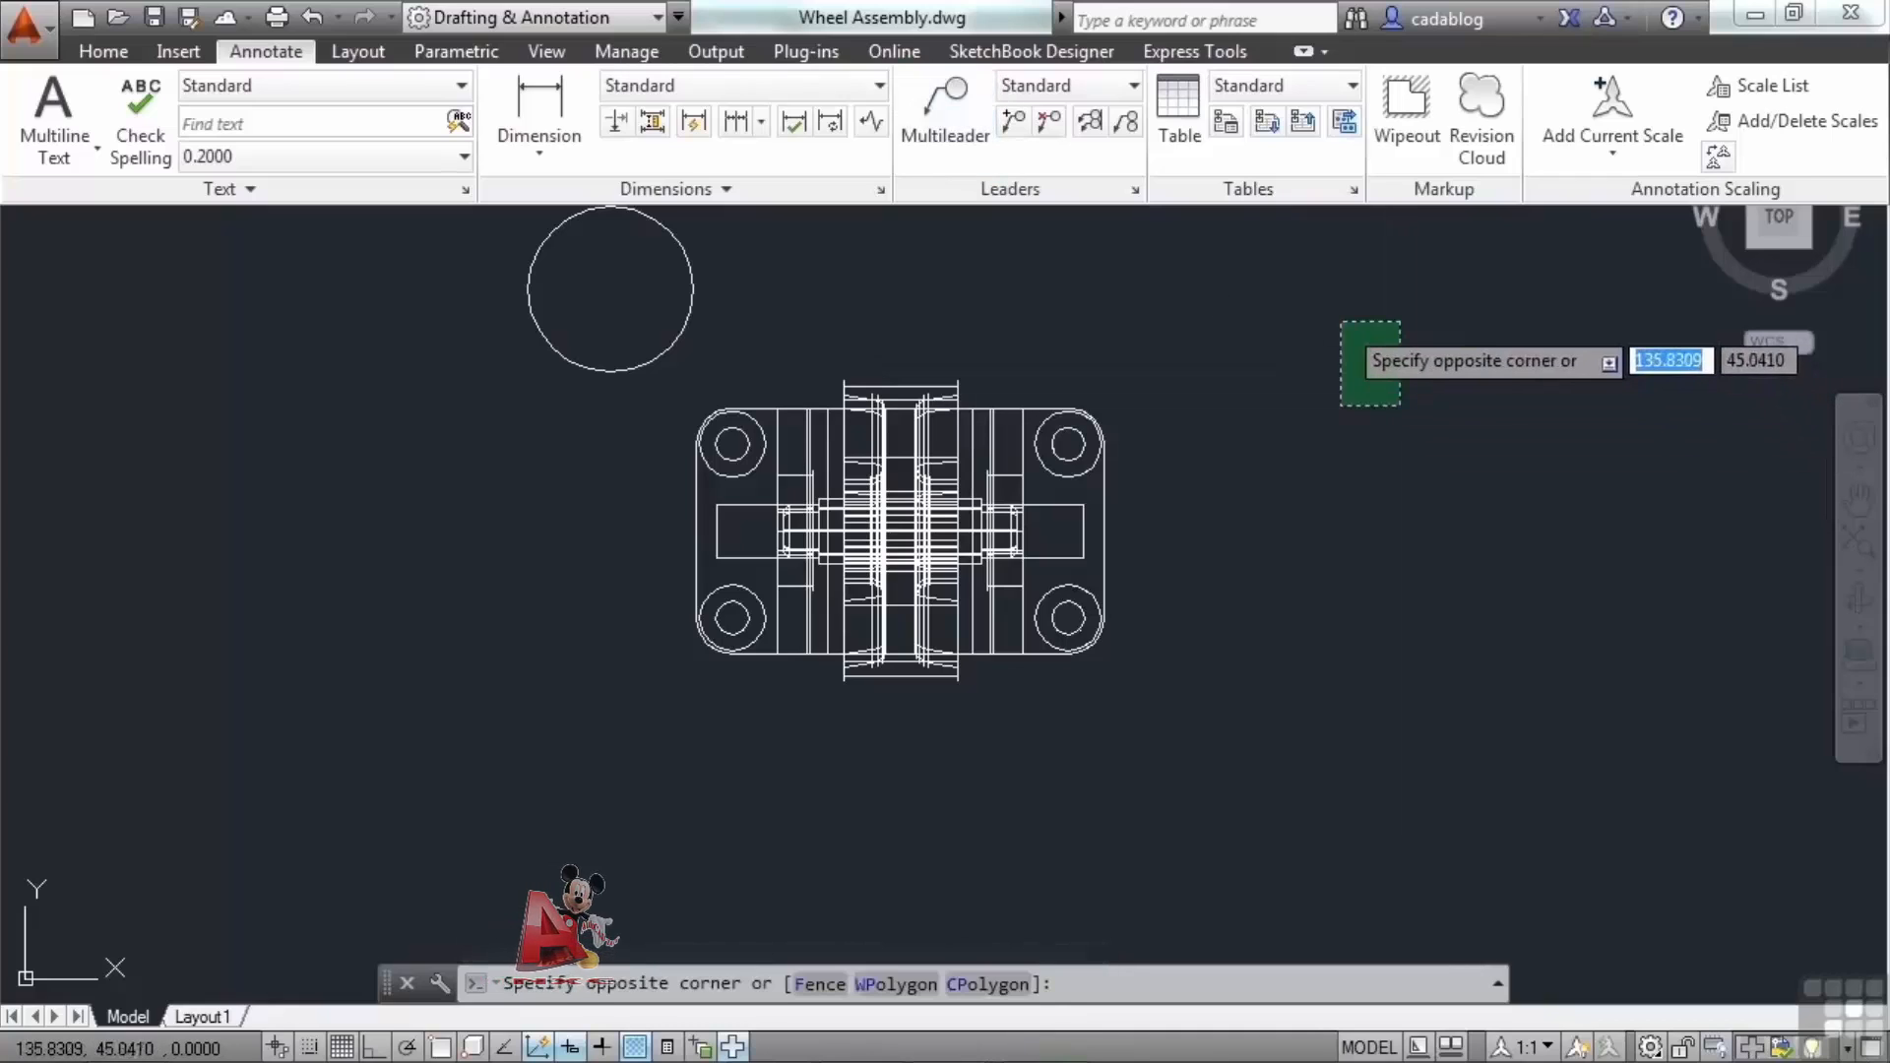
{"action": "left_click", "coordinate": [1323, 321]}
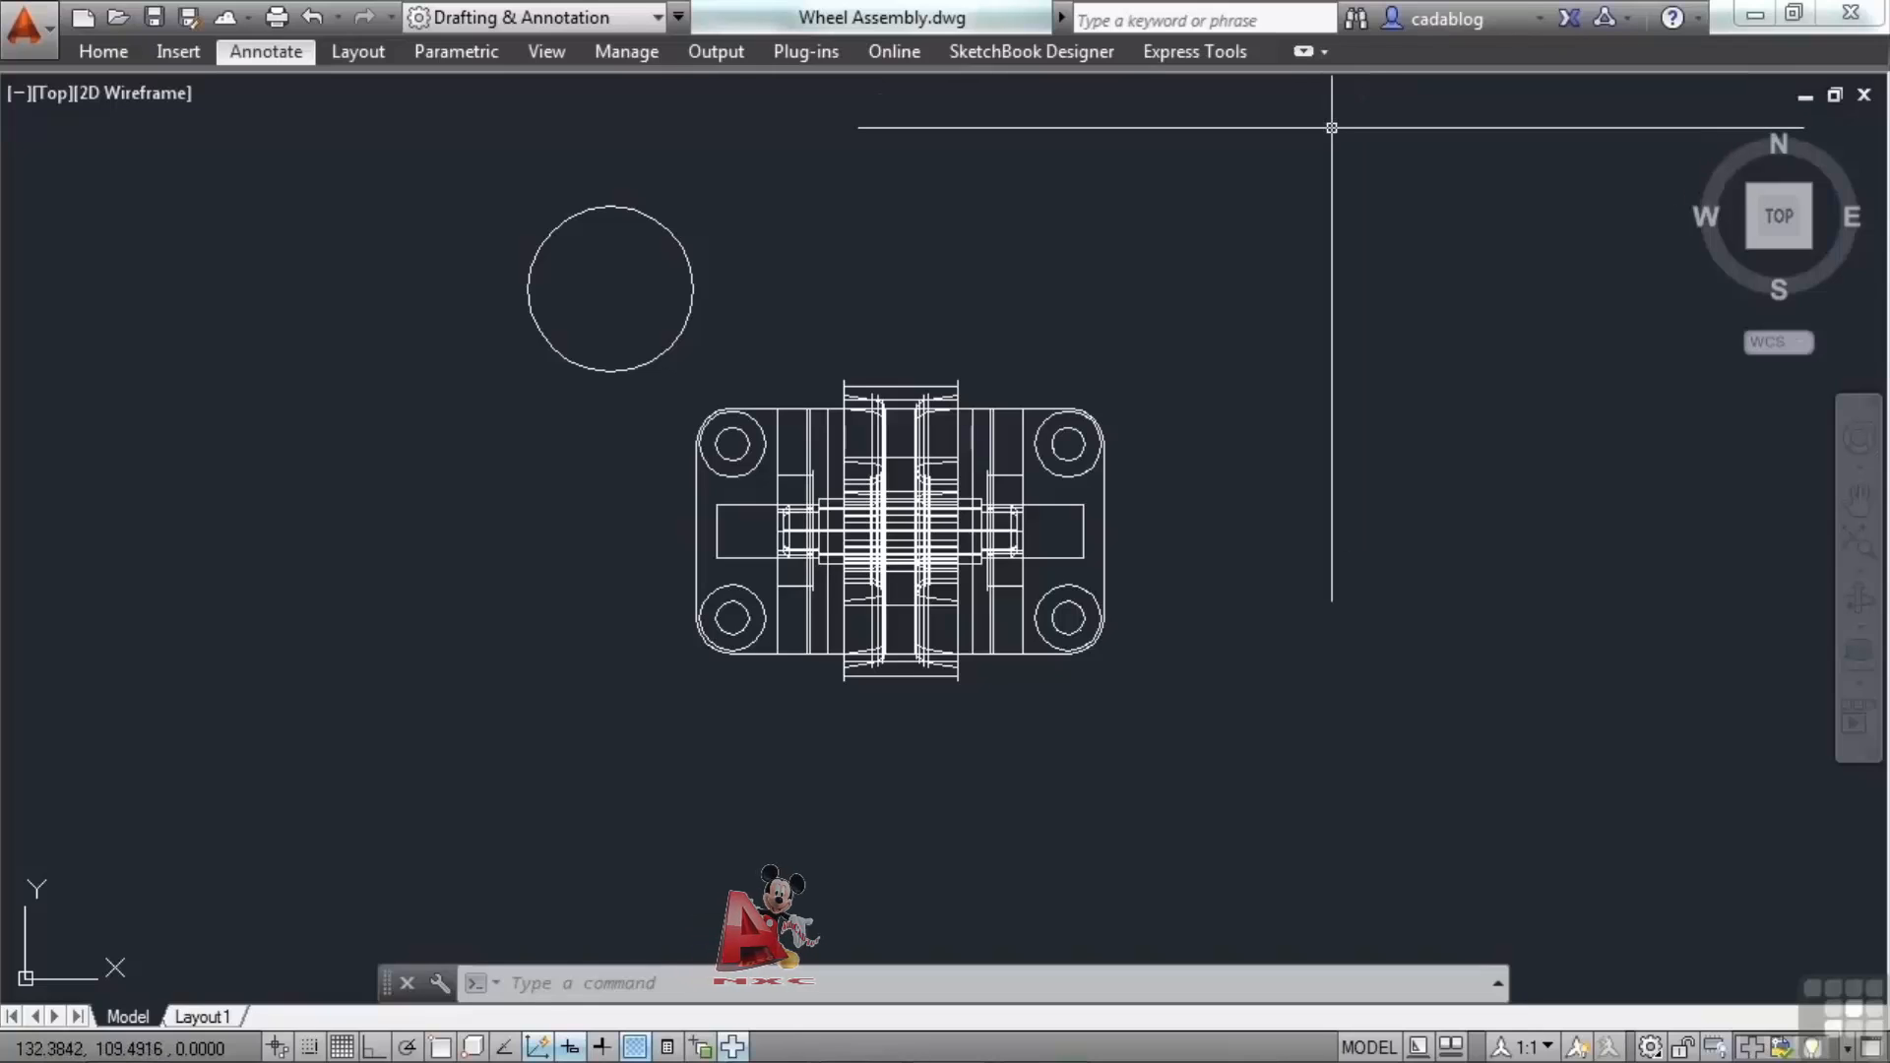
Switch the ribbon to Minimize to Panel Titles and show the Home tab's panel titles.
{"action": "left_click", "coordinate": [1322, 55]}
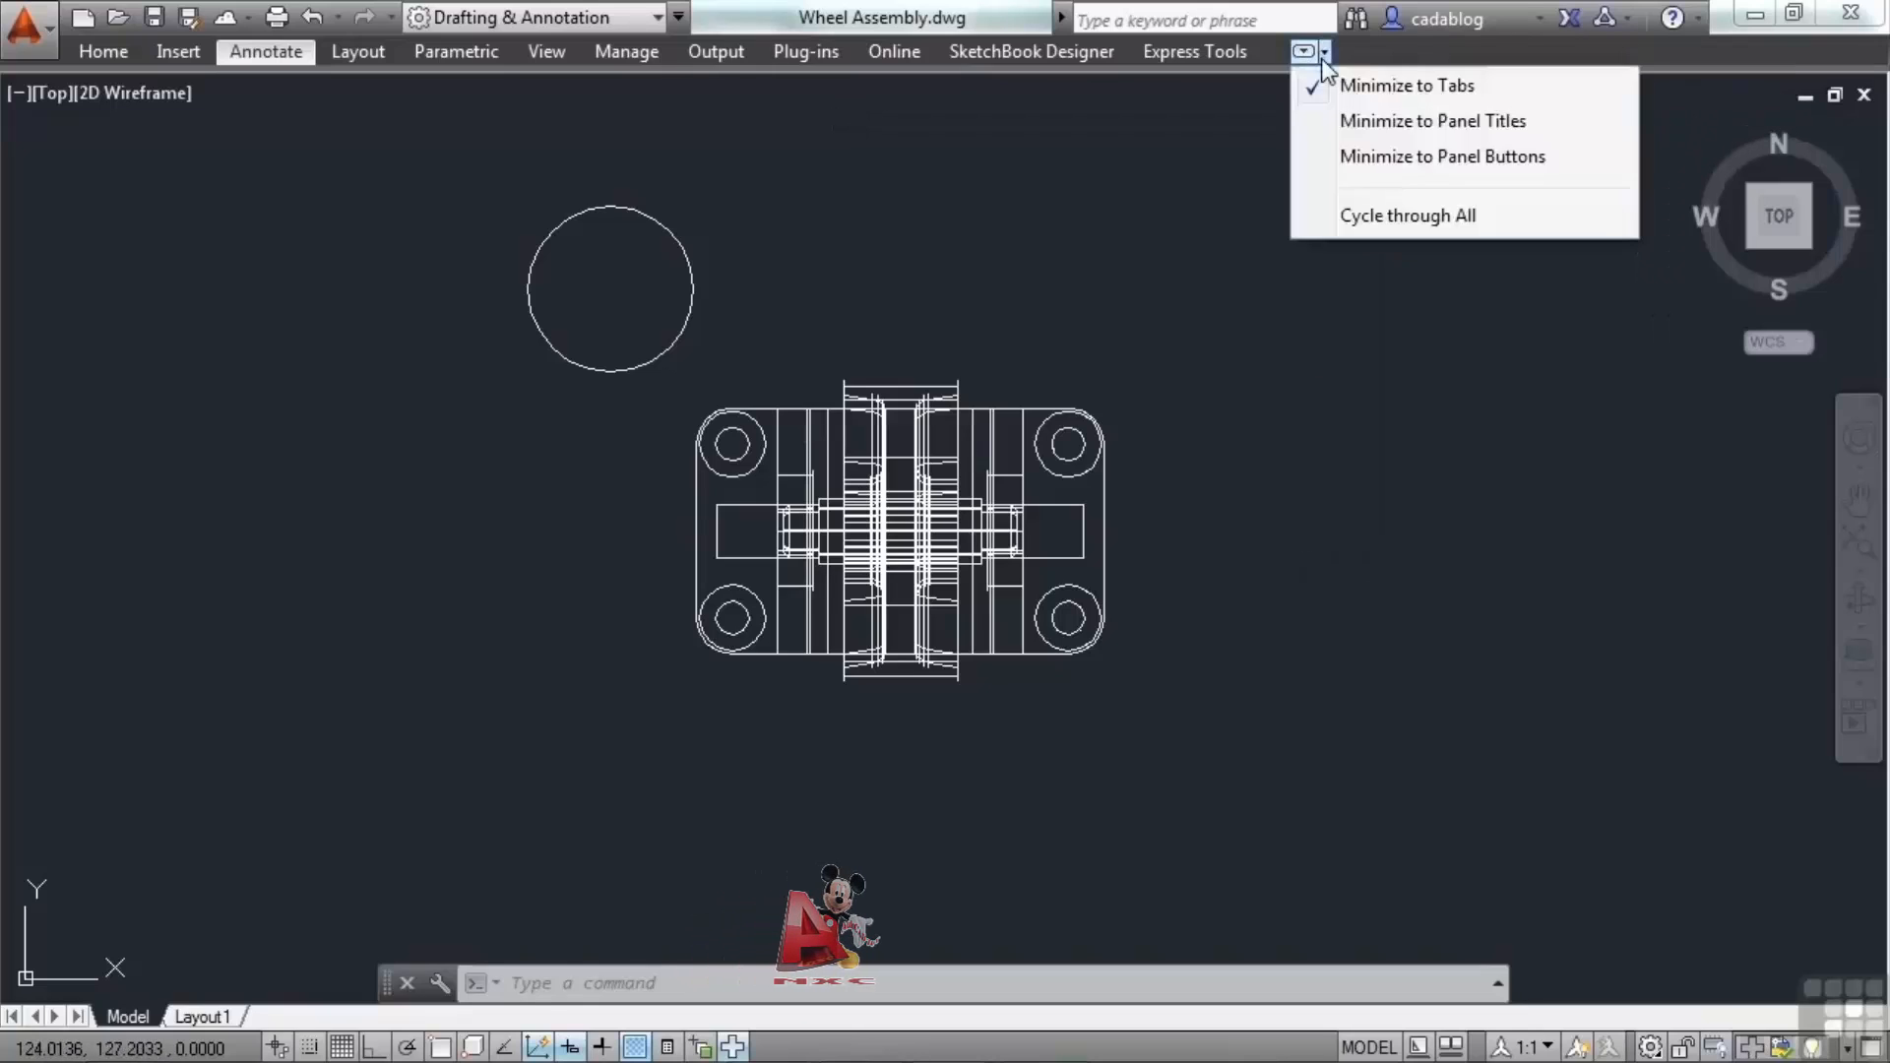
{"action": "left_click", "coordinate": [1407, 126]}
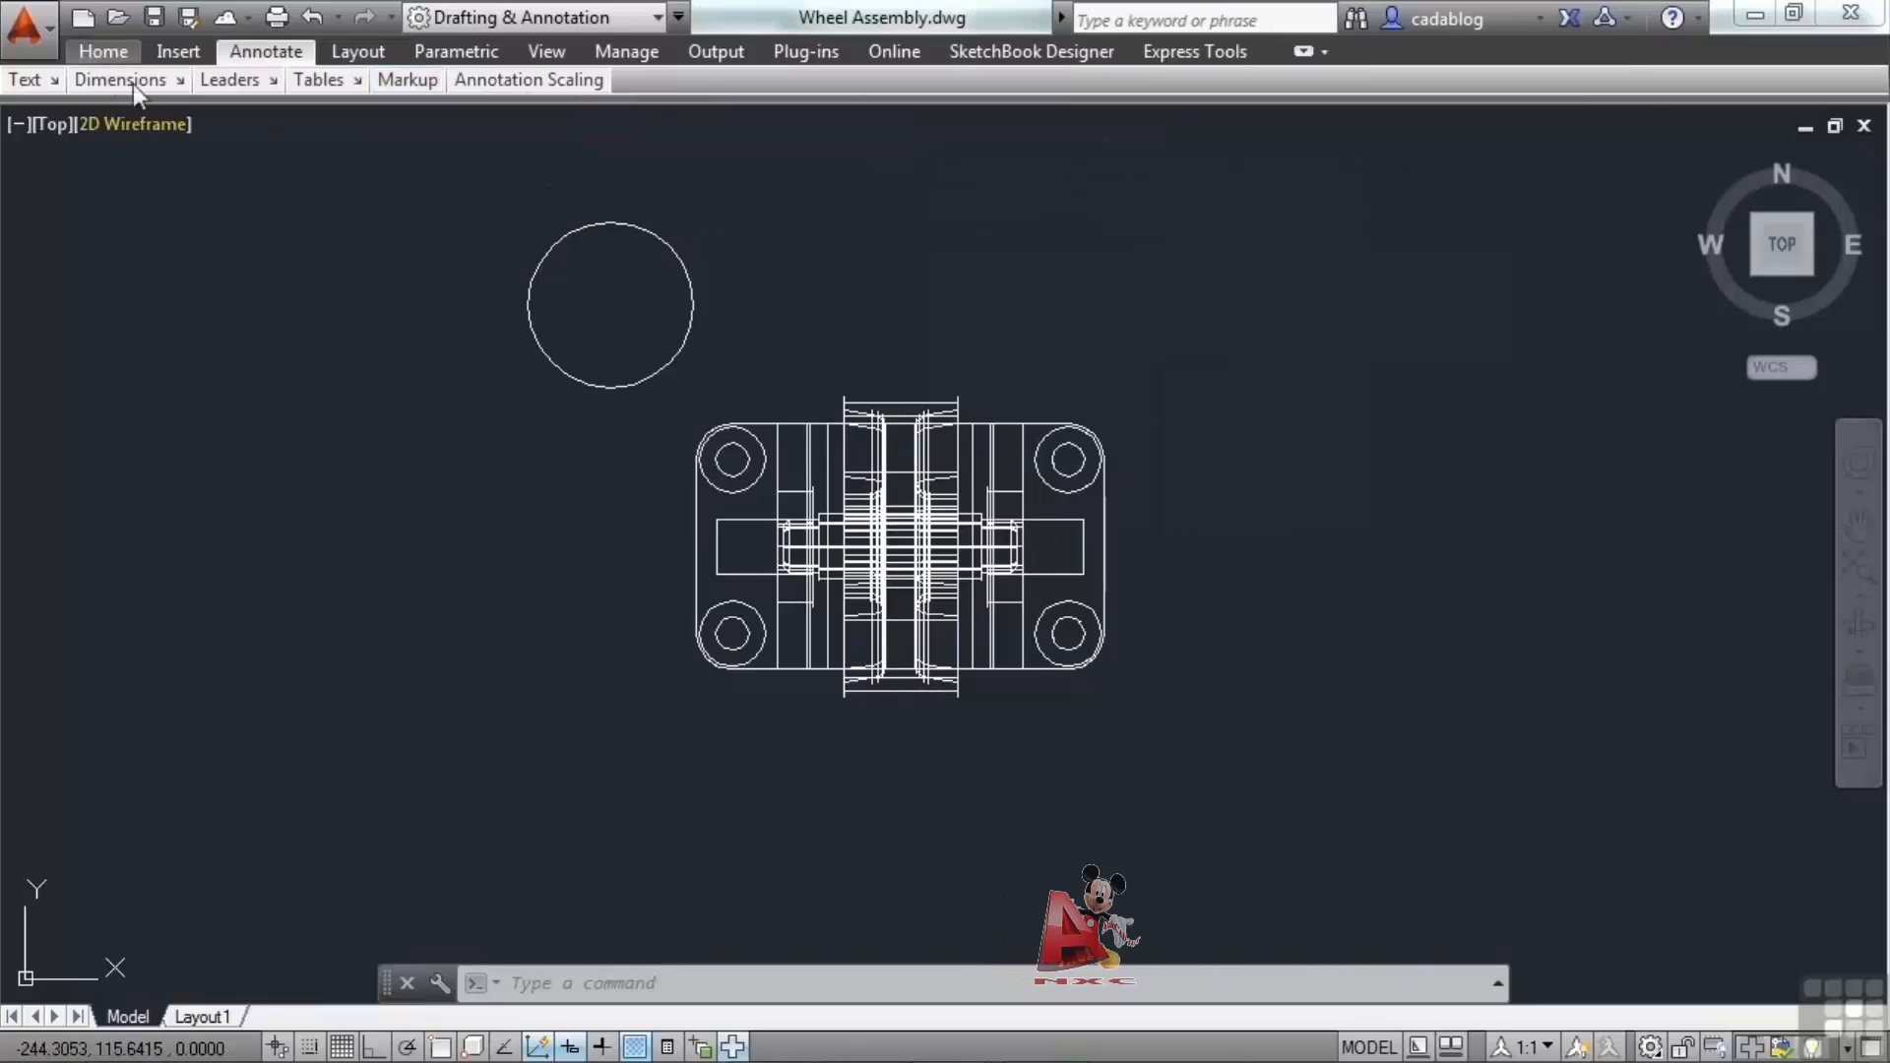
{"action": "left_click", "coordinate": [103, 51]}
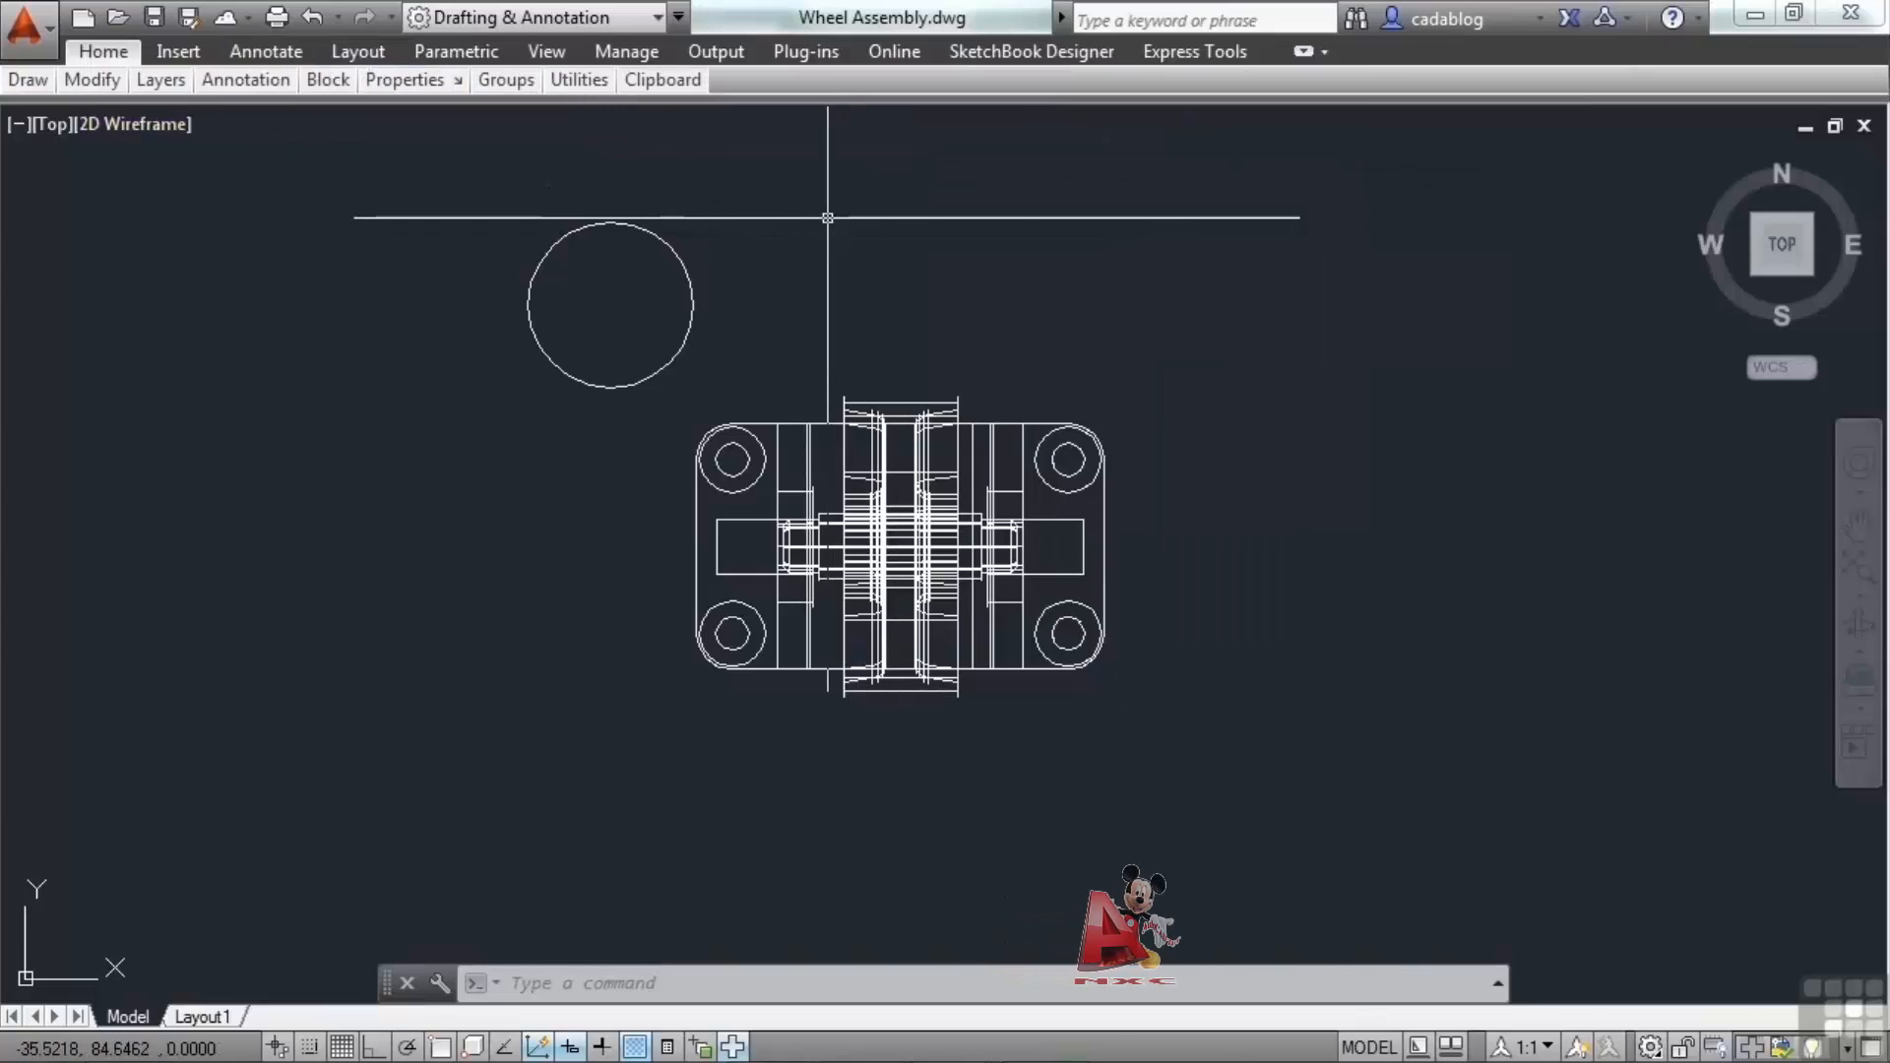
Switch the ribbon to Minimize to Panel Buttons and pop up the Draw panel button.
{"action": "left_click", "coordinate": [1326, 56]}
{"action": "left_click", "coordinate": [1428, 158]}
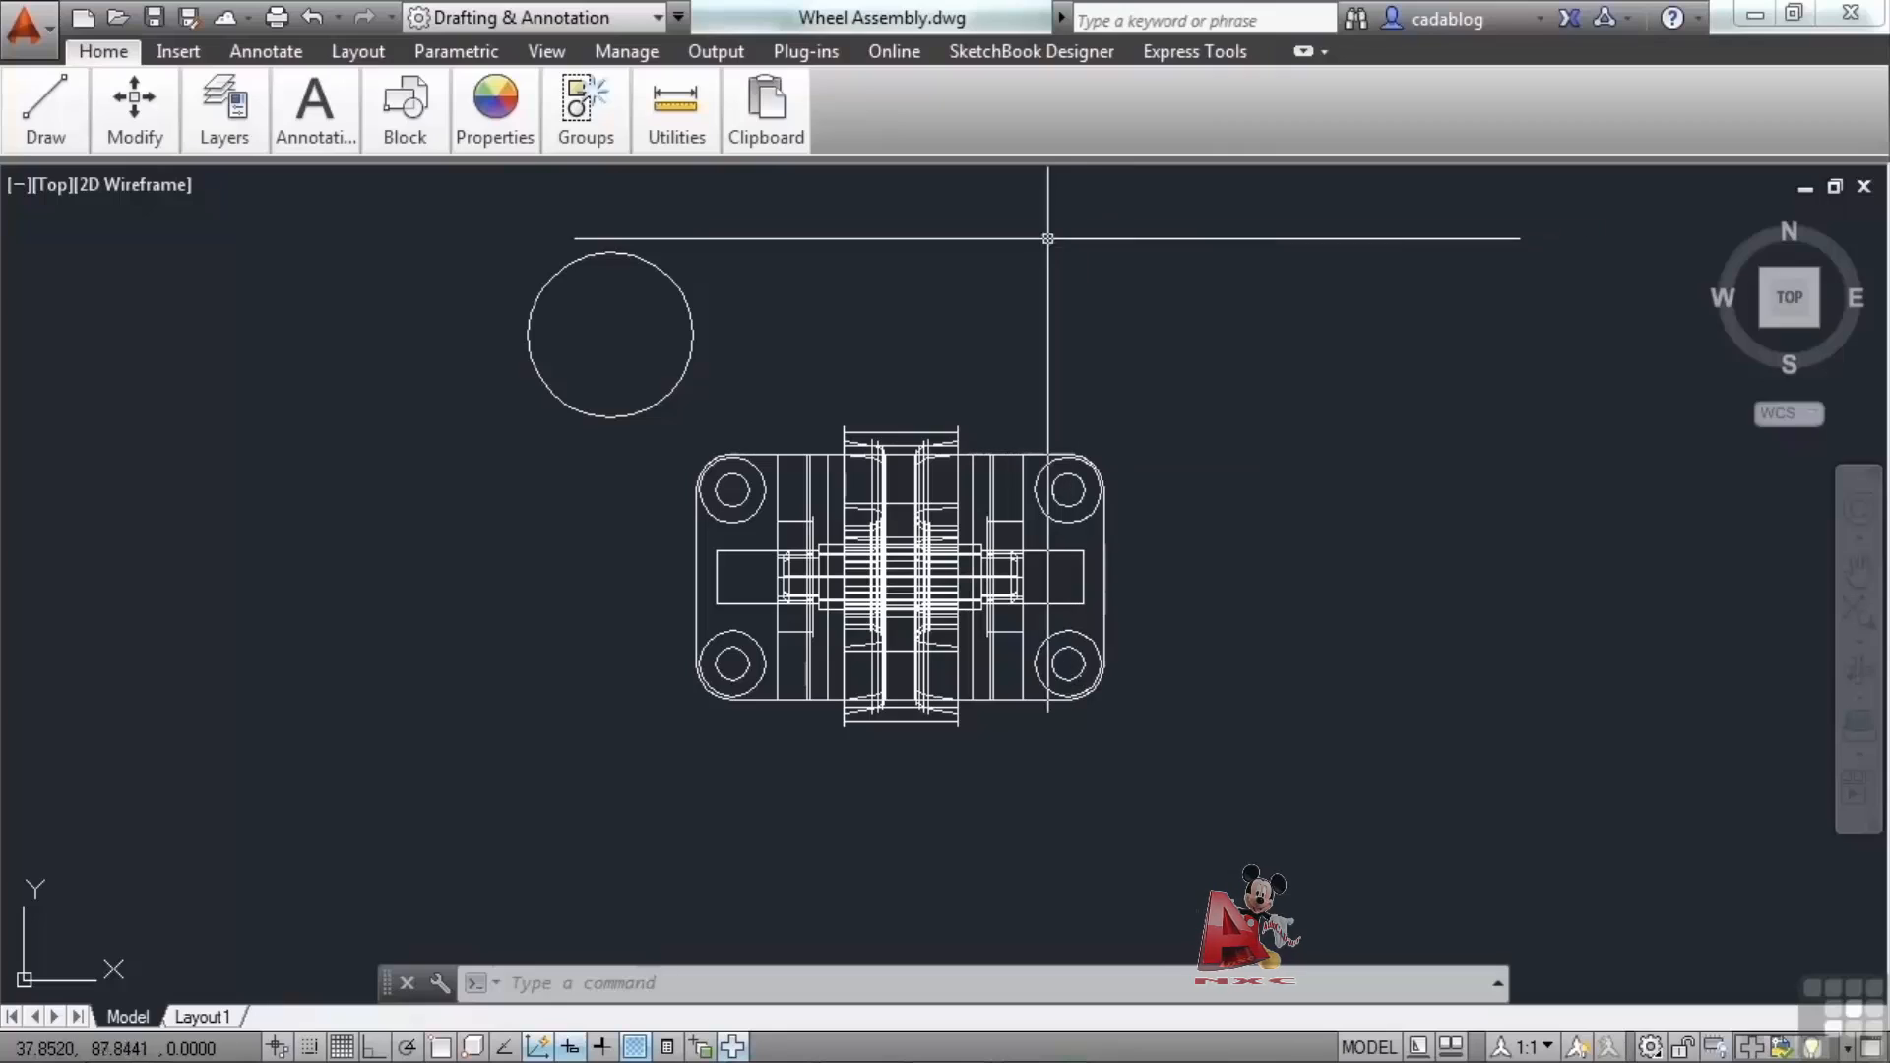
{"action": "mouse_move", "coordinate": [44, 116]}
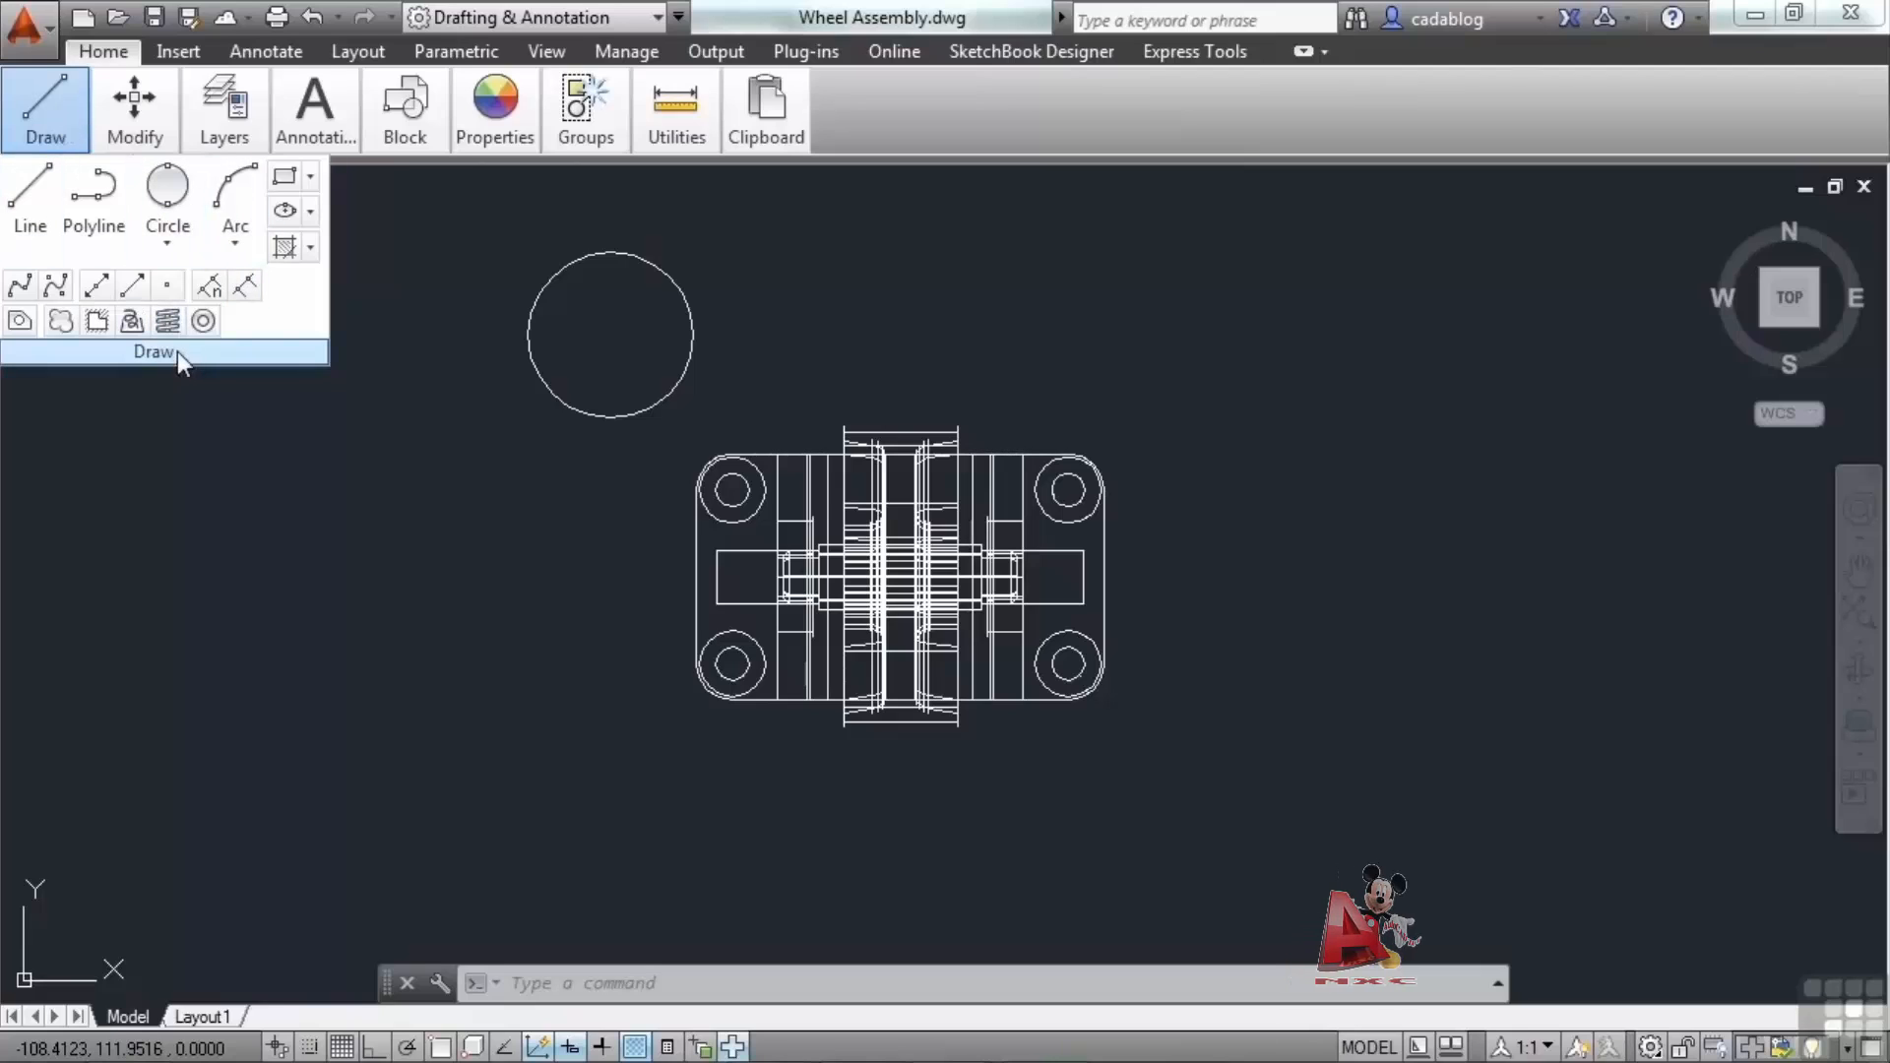
{"action": "left_click", "coordinate": [1009, 284]}
{"action": "left_click", "coordinate": [980, 252]}
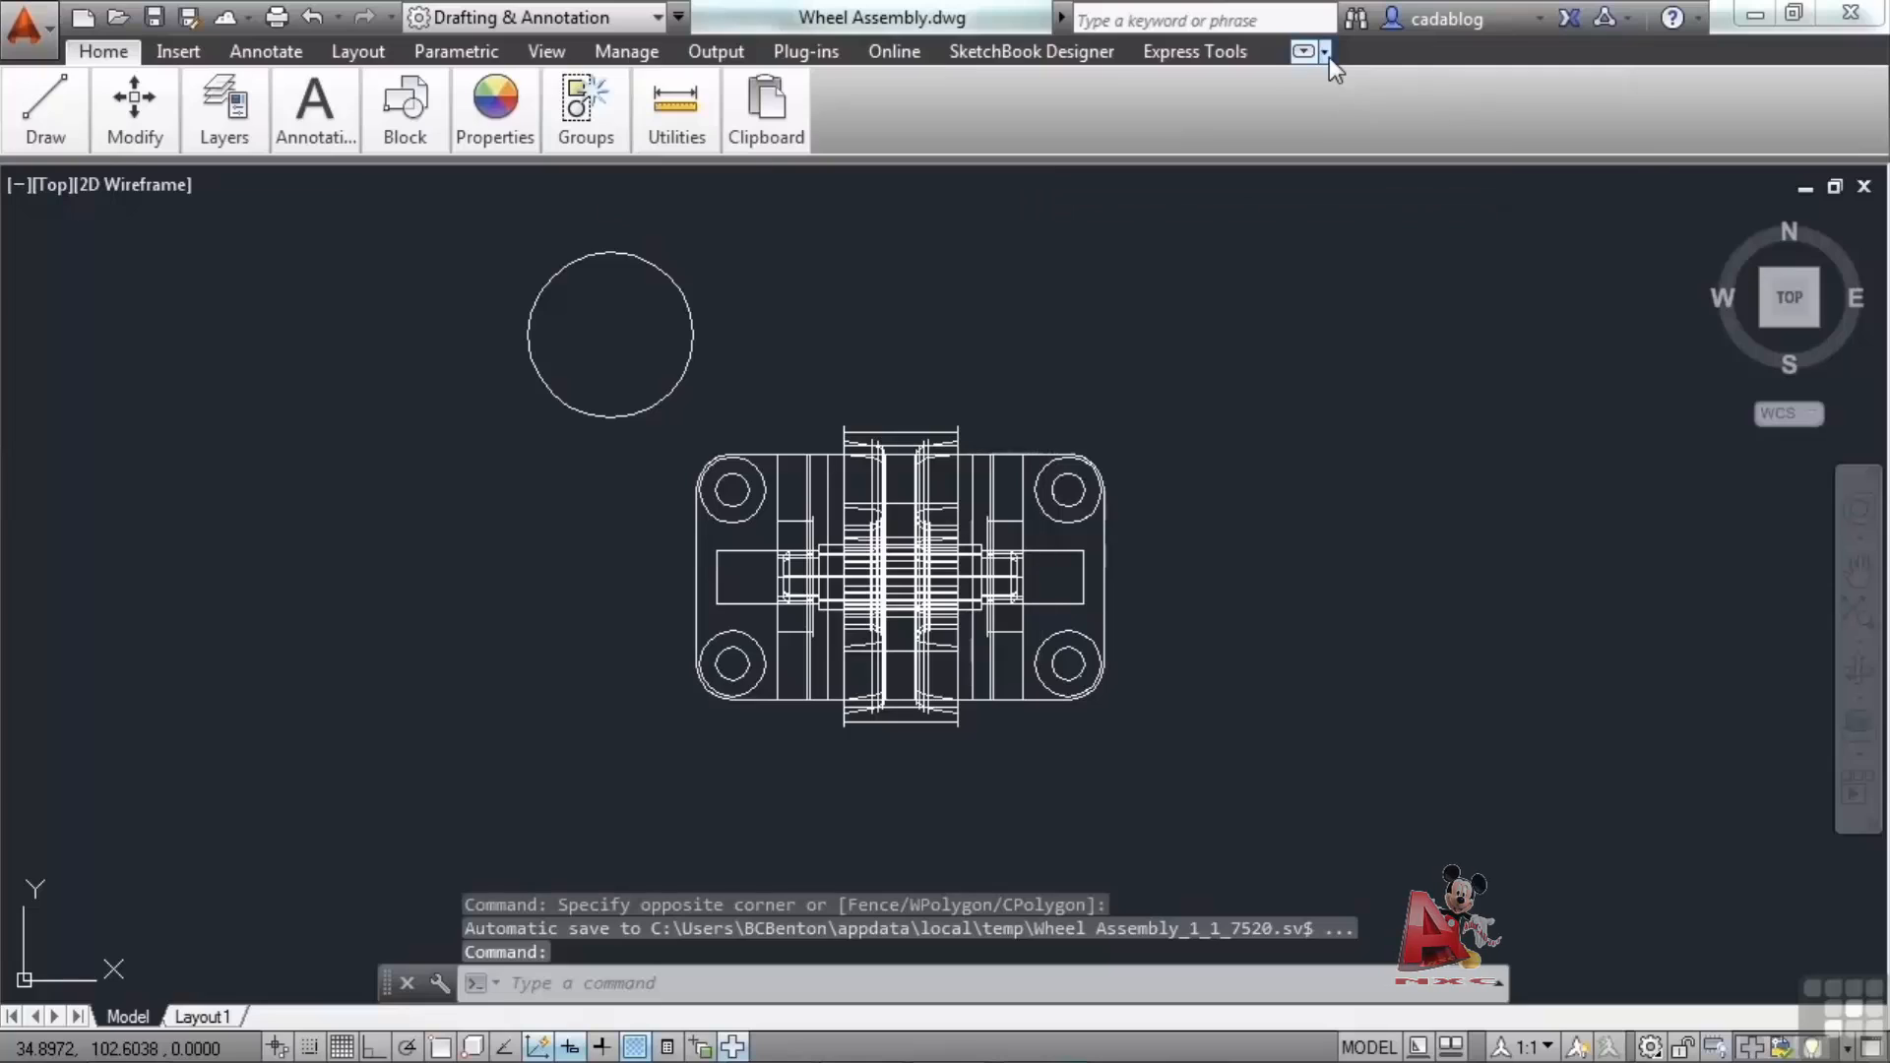
Enable Cycle through All and cycle the ribbon states back to the full ribbon.
{"action": "left_click", "coordinate": [1326, 53]}
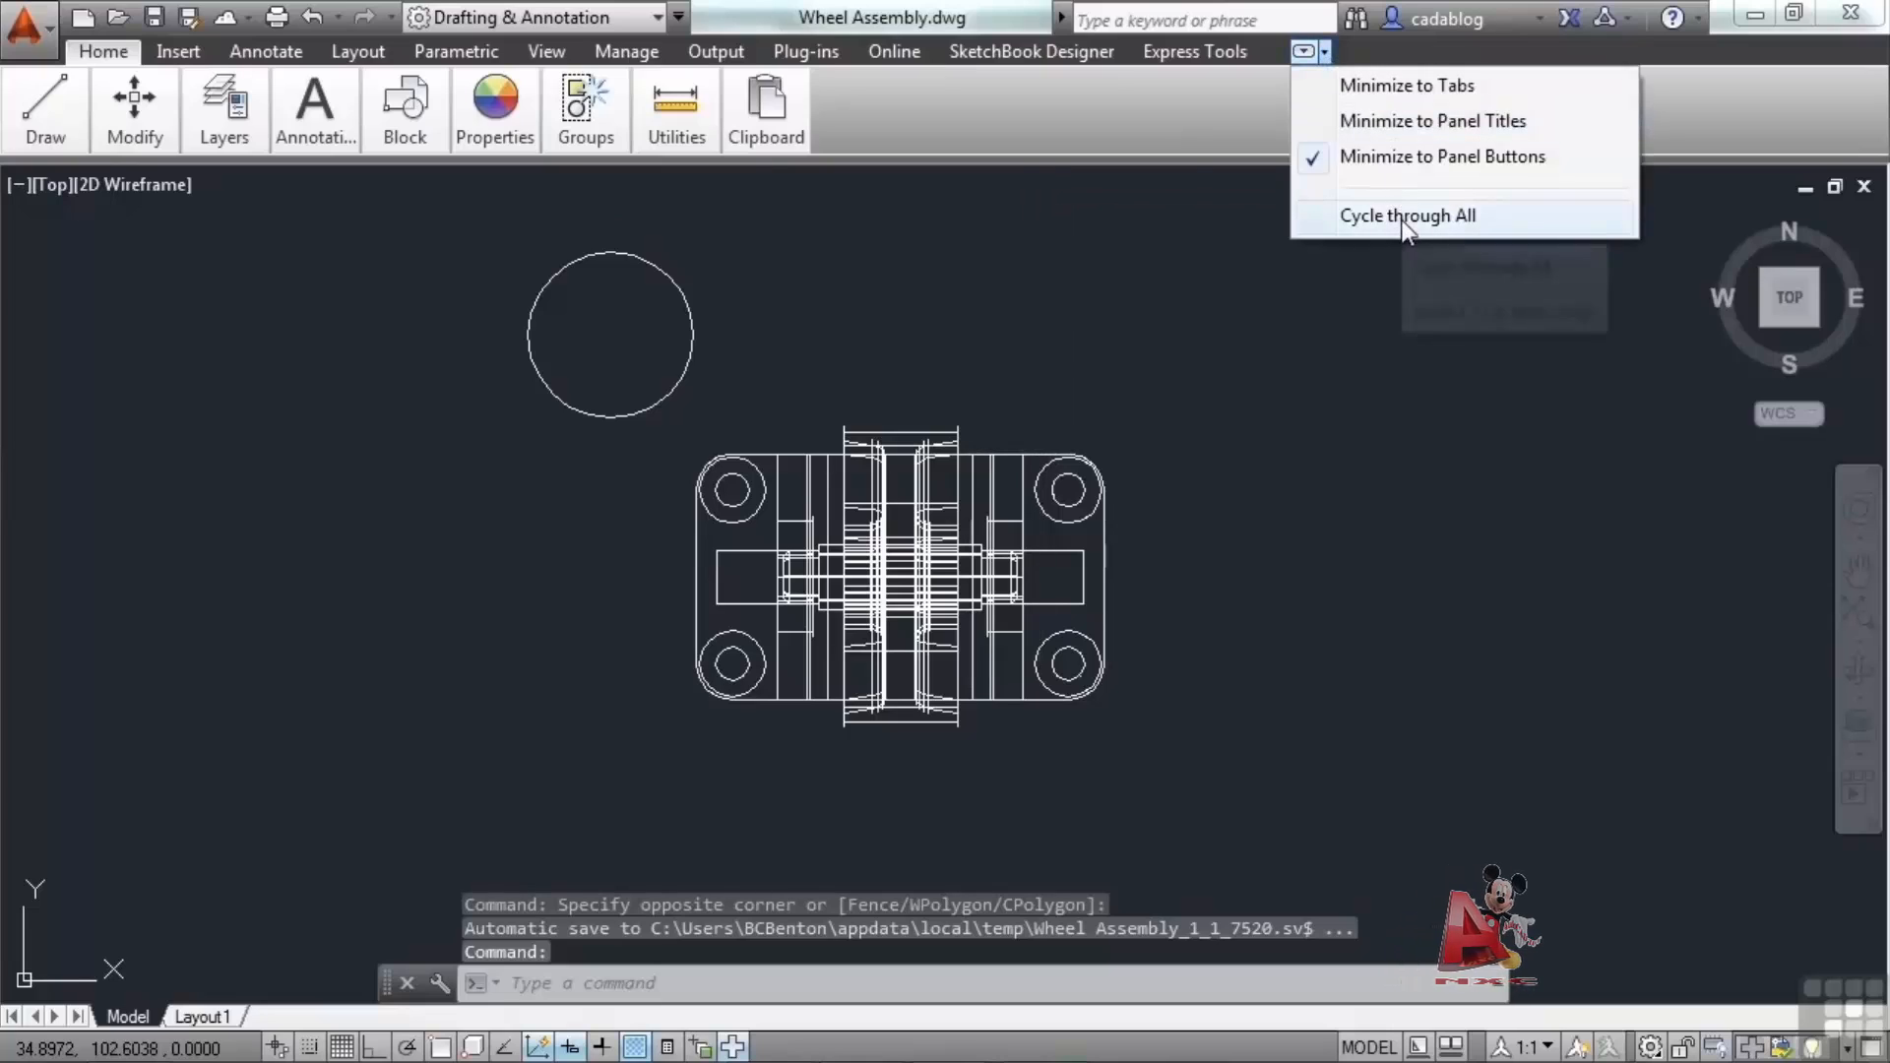
{"action": "left_click", "coordinate": [1405, 216]}
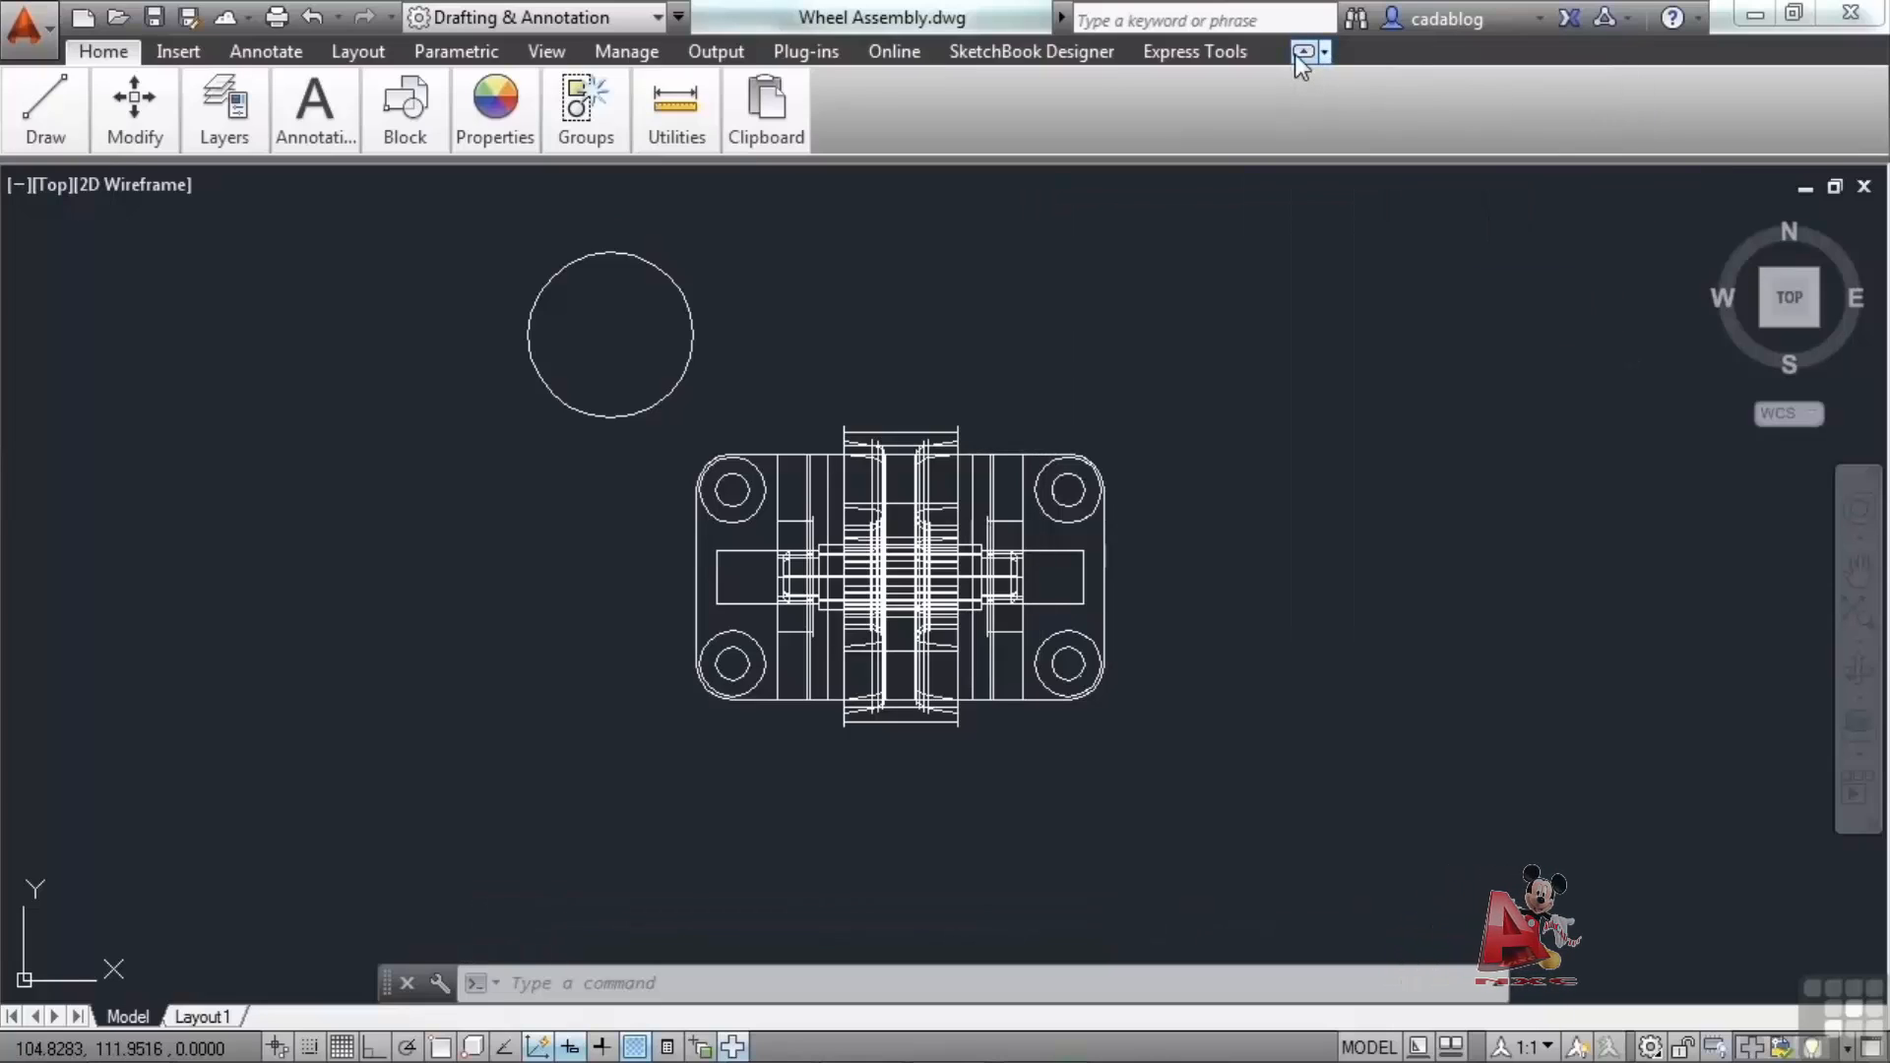
{"action": "left_click", "coordinate": [1297, 53]}
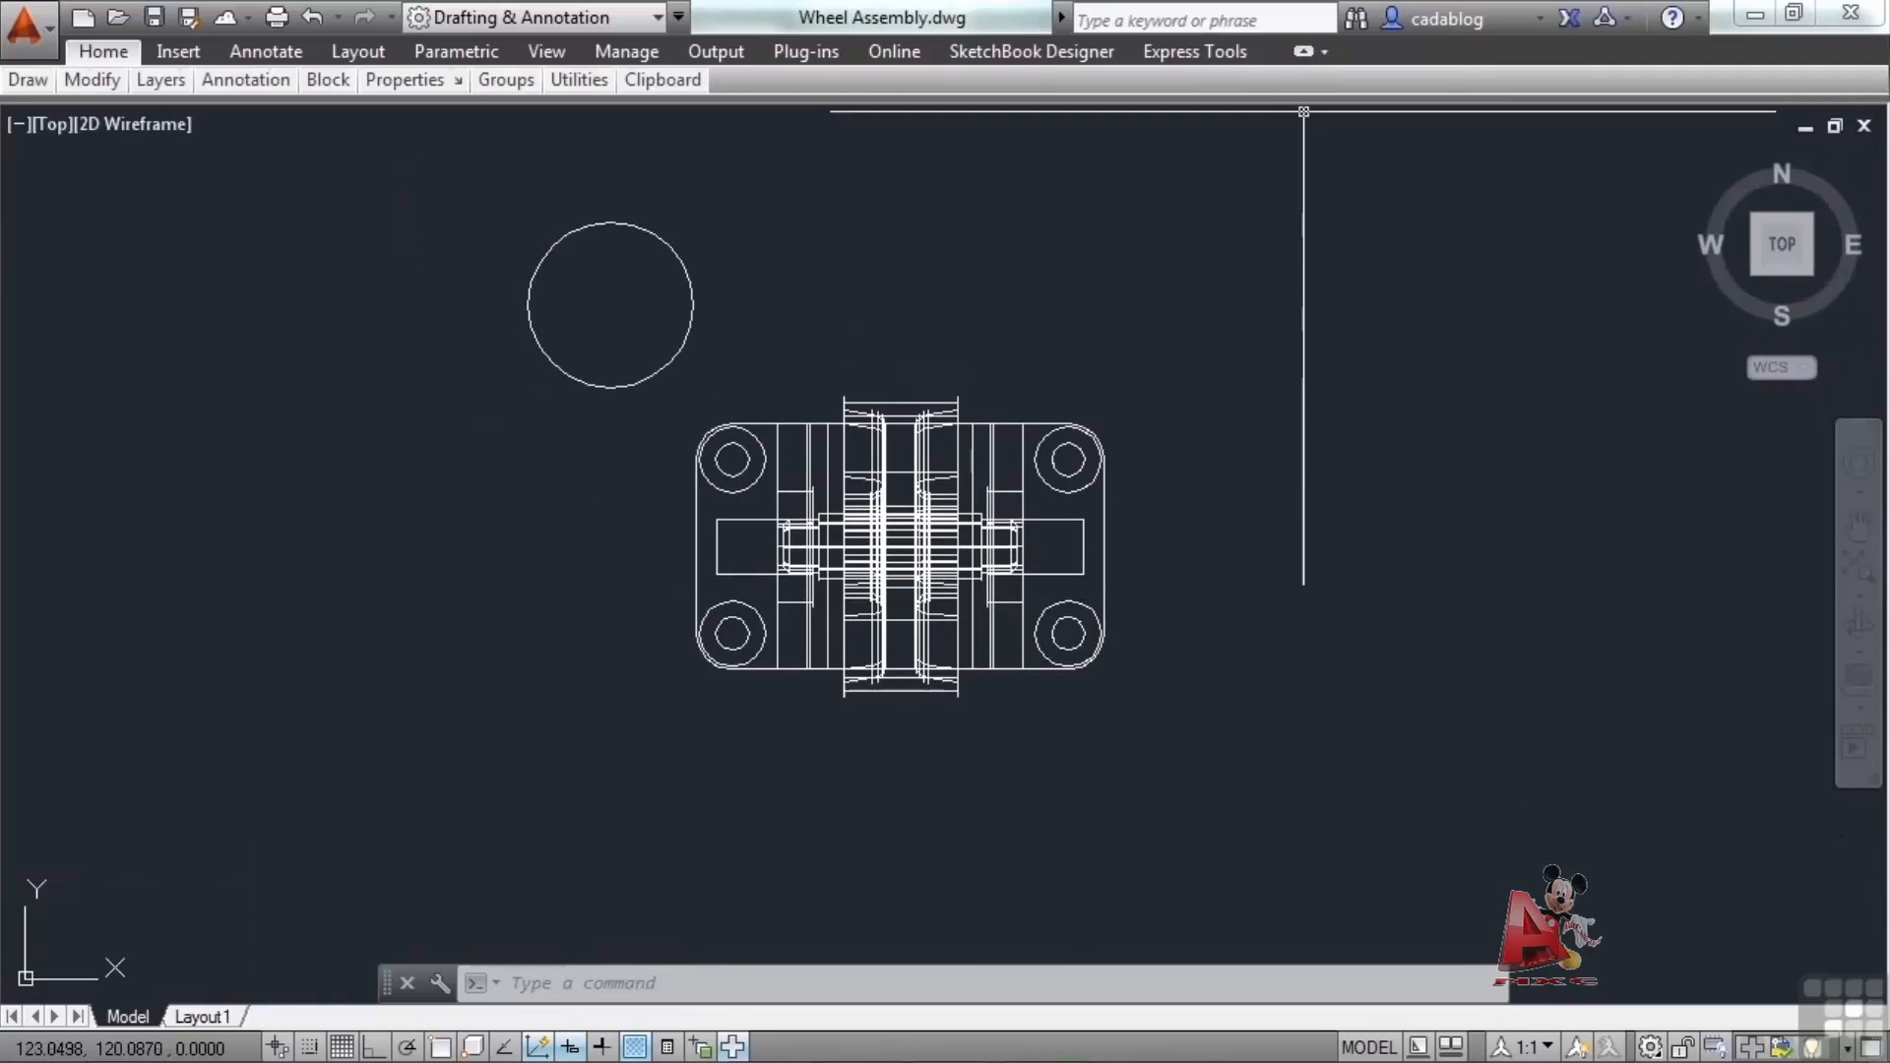
{"action": "left_click", "coordinate": [1300, 53]}
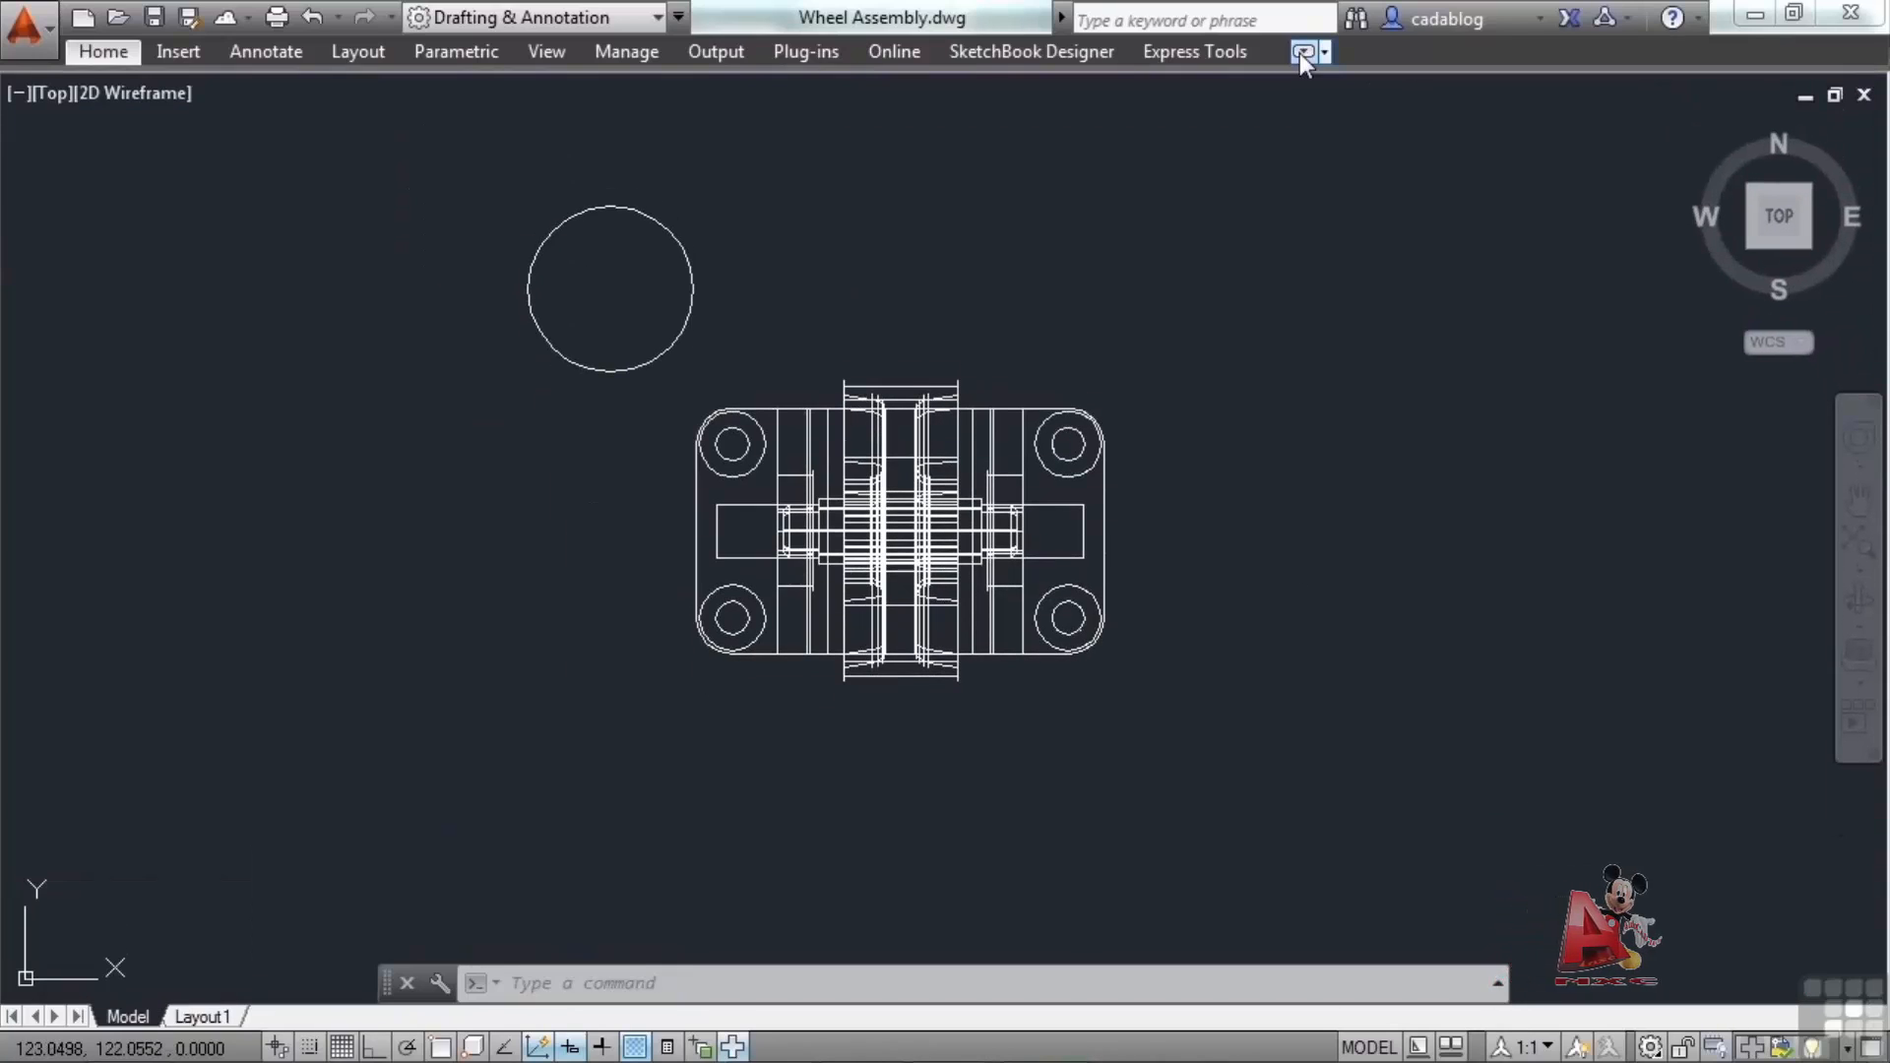
{"action": "left_click", "coordinate": [1303, 53]}
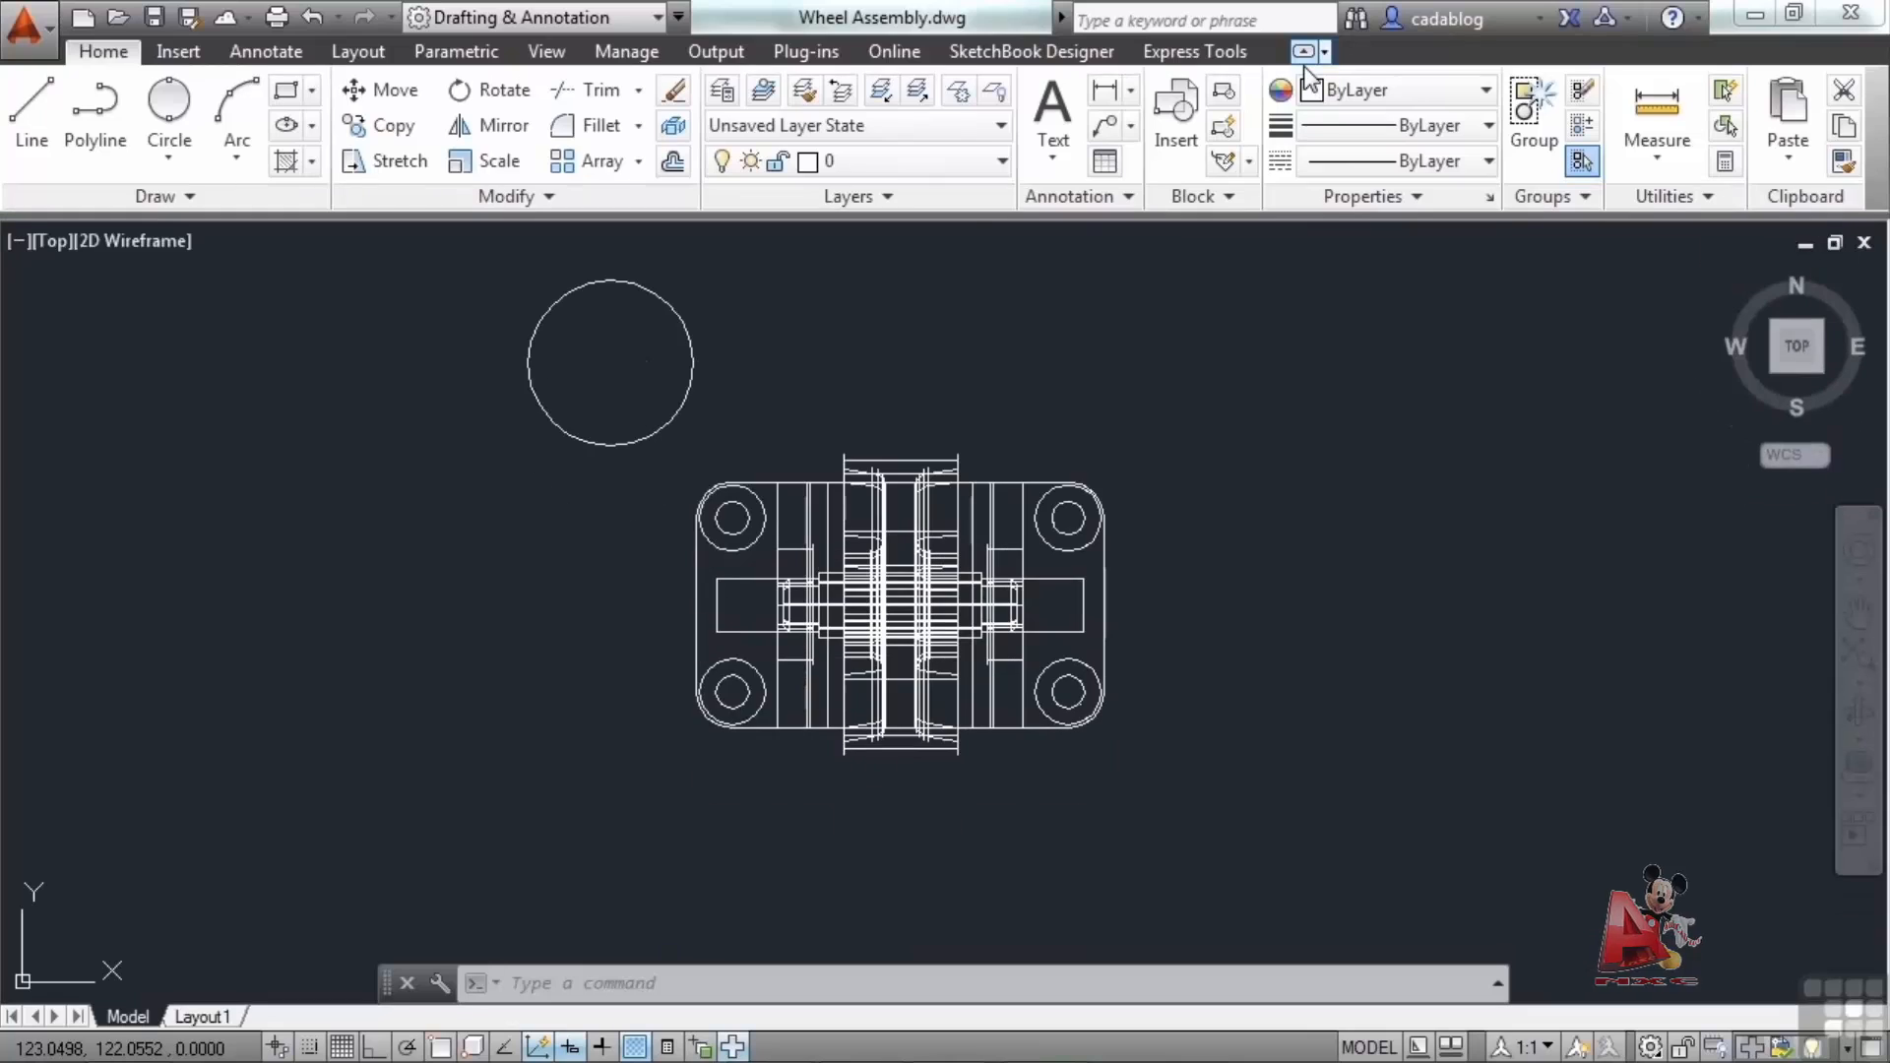
{"action": "left_click", "coordinate": [1246, 340]}
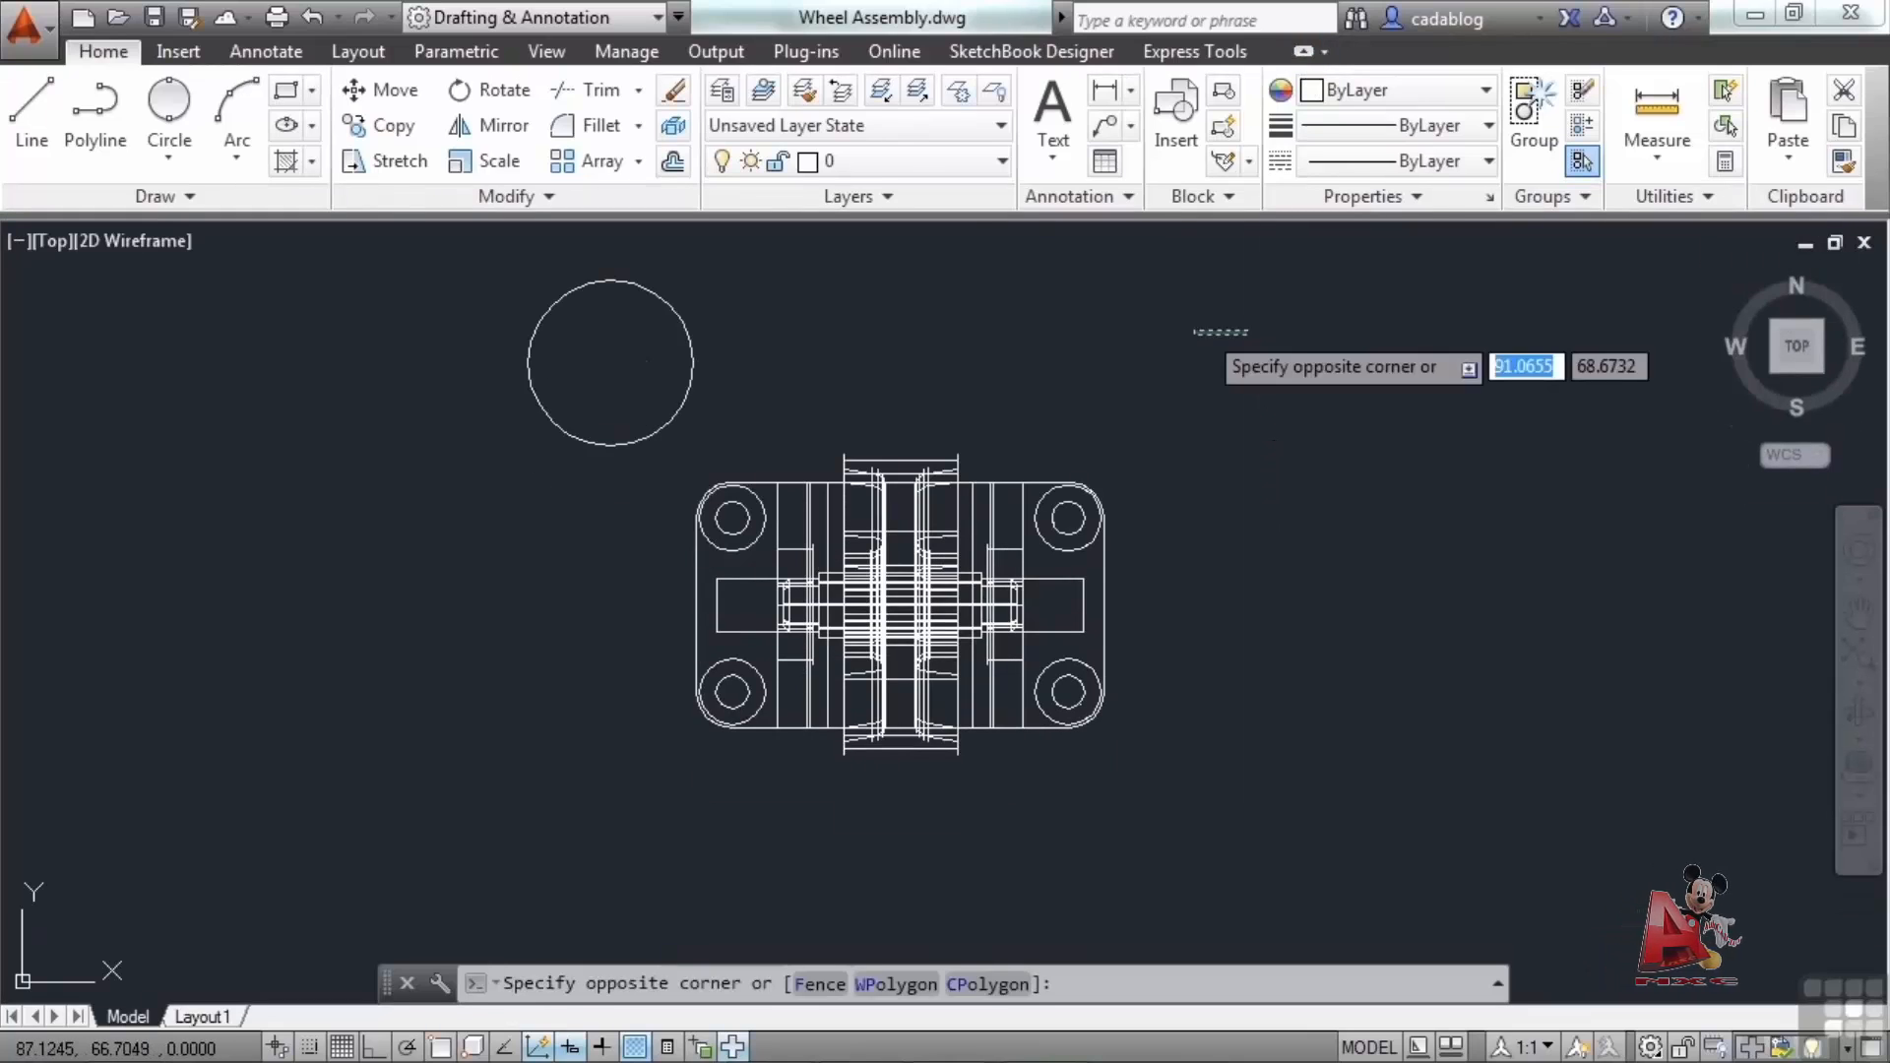